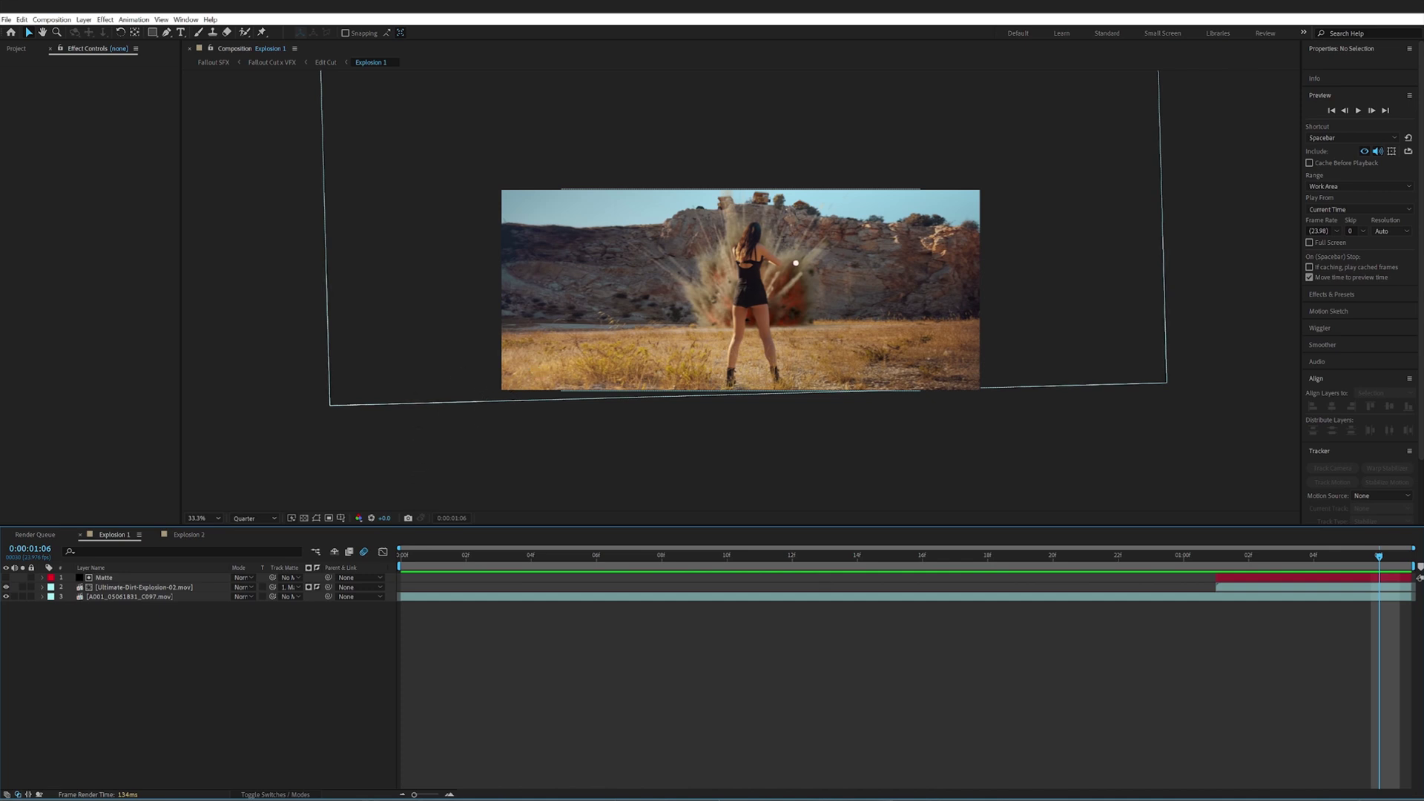
- Review the explosion shots in the Explosion 1 and Explosion 2 compositions, checking the frames around the start of the first blast
{"action": "left_click_drag", "start_coordinate": [531, 556], "coordinate": [1205, 507]}
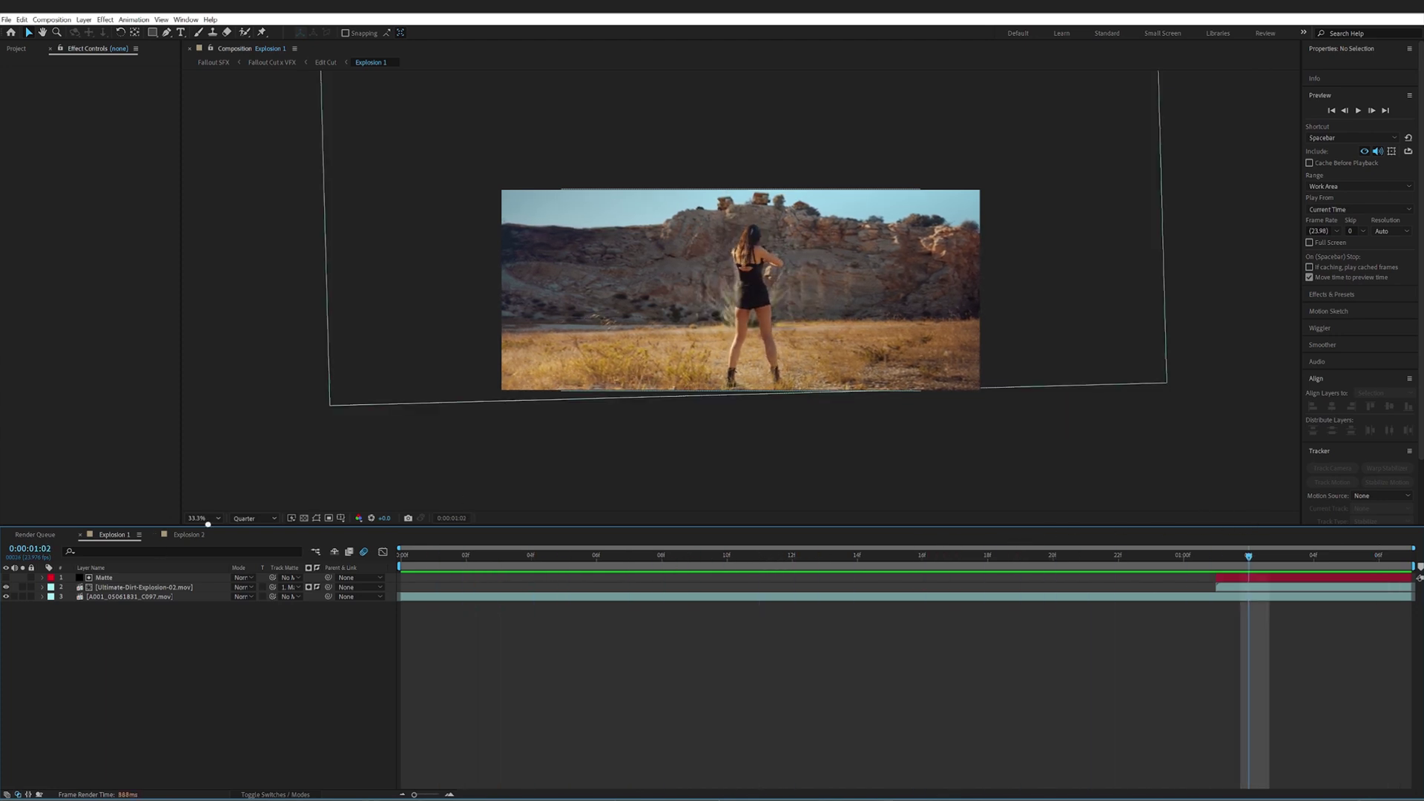
{"action": "left_click", "coordinate": [192, 534]}
{"action": "mouse_move", "coordinate": [420, 559]}
{"action": "left_mouse_down"}
{"action": "mouse_move", "coordinate": [528, 556]}
{"action": "mouse_move", "coordinate": [404, 556]}
{"action": "left_mouse_up"}
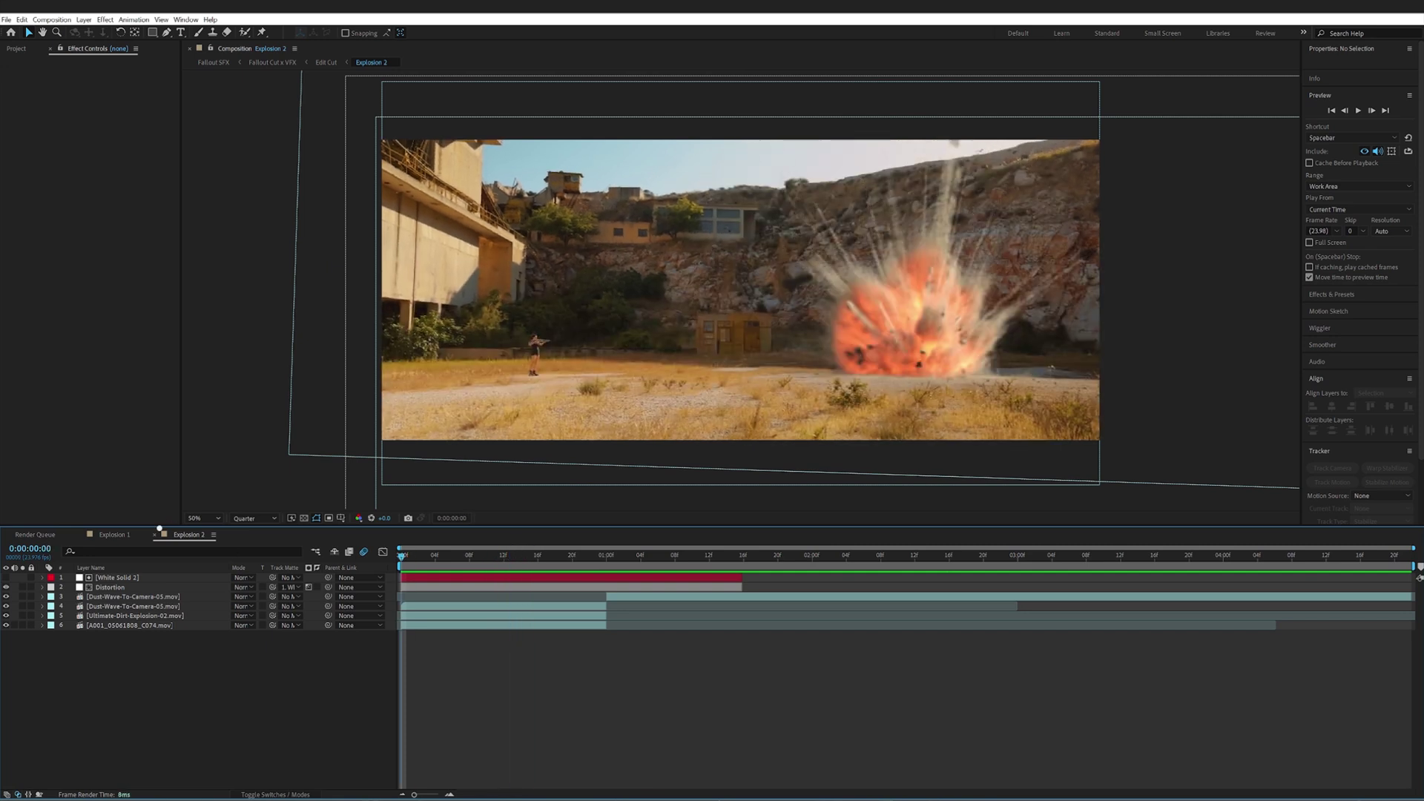
{"action": "left_click", "coordinate": [114, 534]}
{"action": "left_click_drag", "start_coordinate": [401, 556], "coordinate": [1218, 556]}
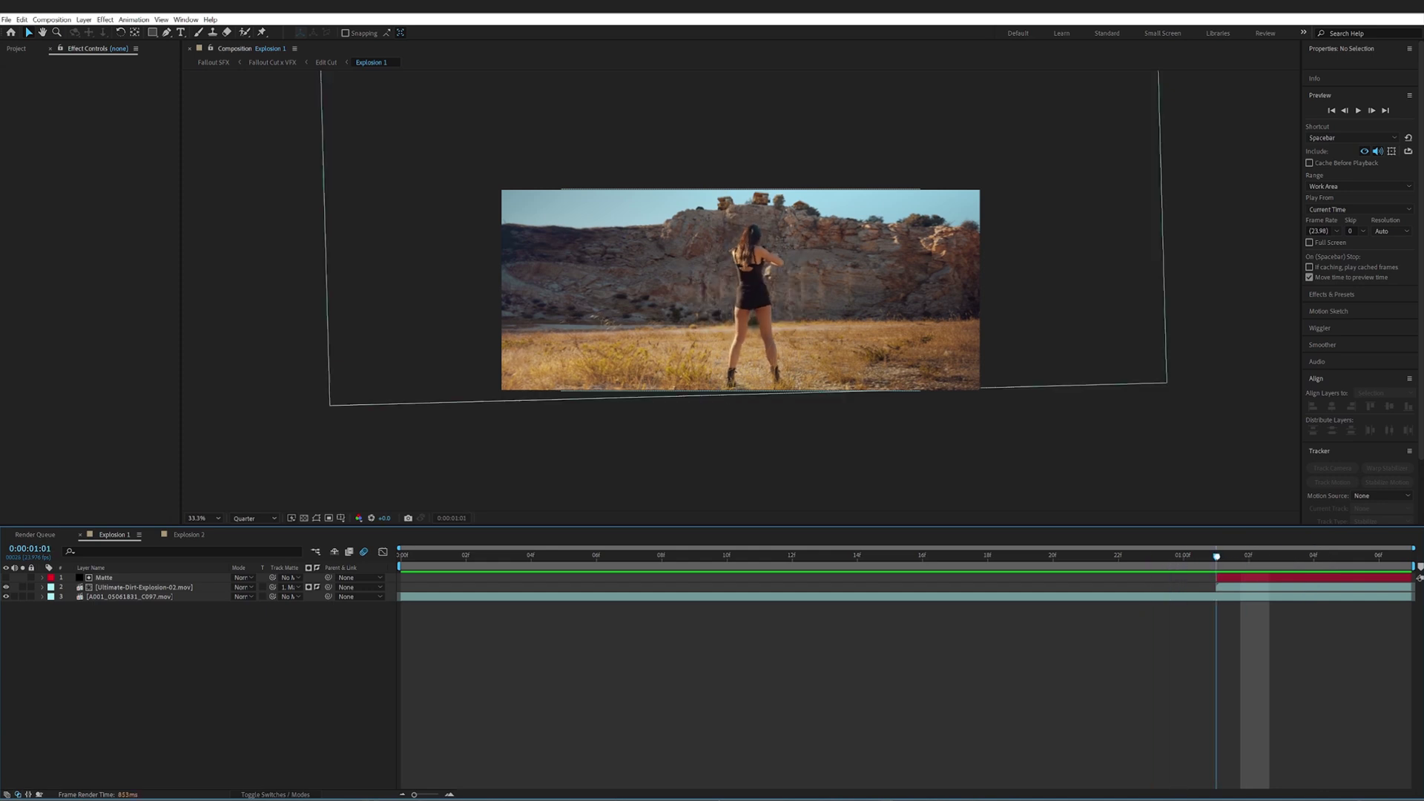
{"action": "key", "text": "space"}
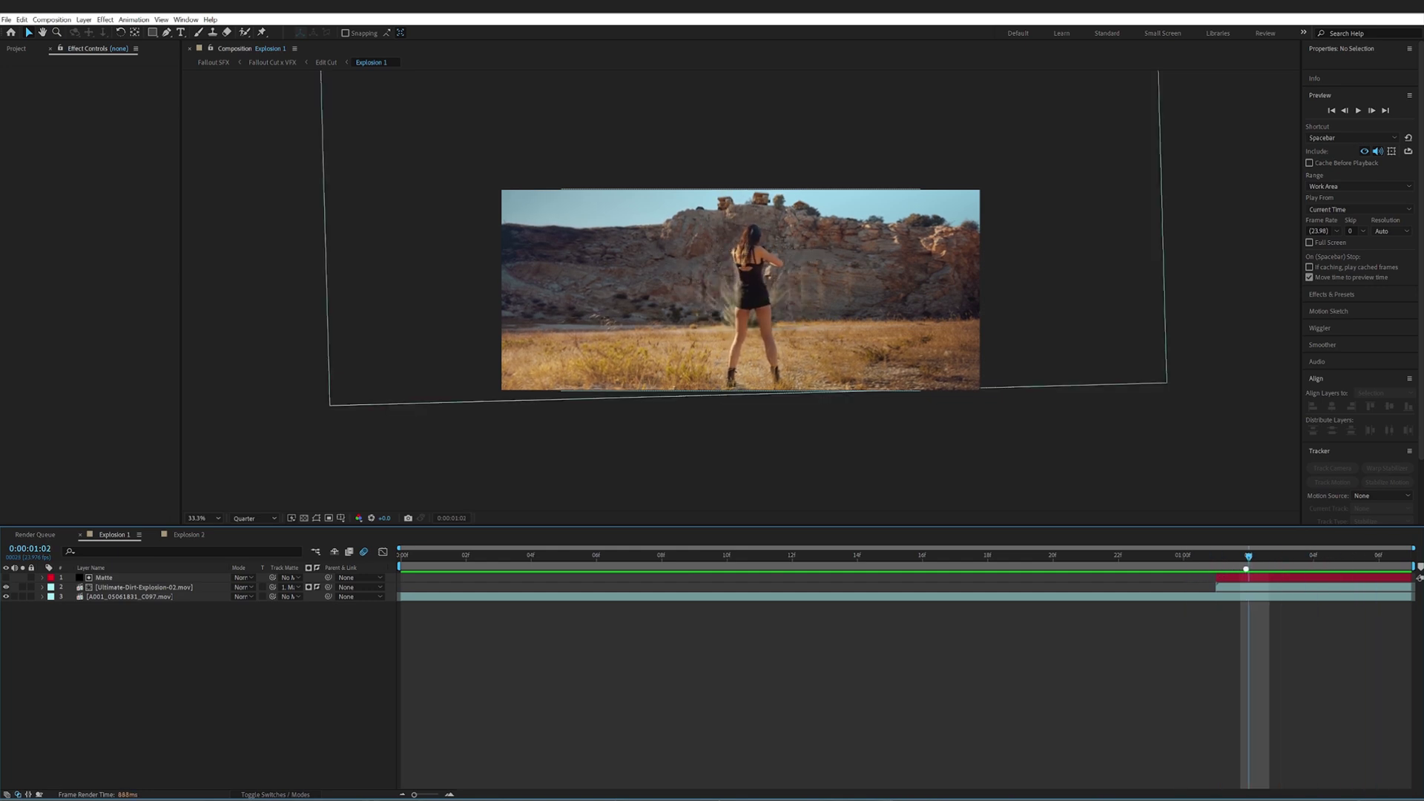
{"action": "left_click_drag", "start_coordinate": [1257, 566], "coordinate": [1196, 576]}
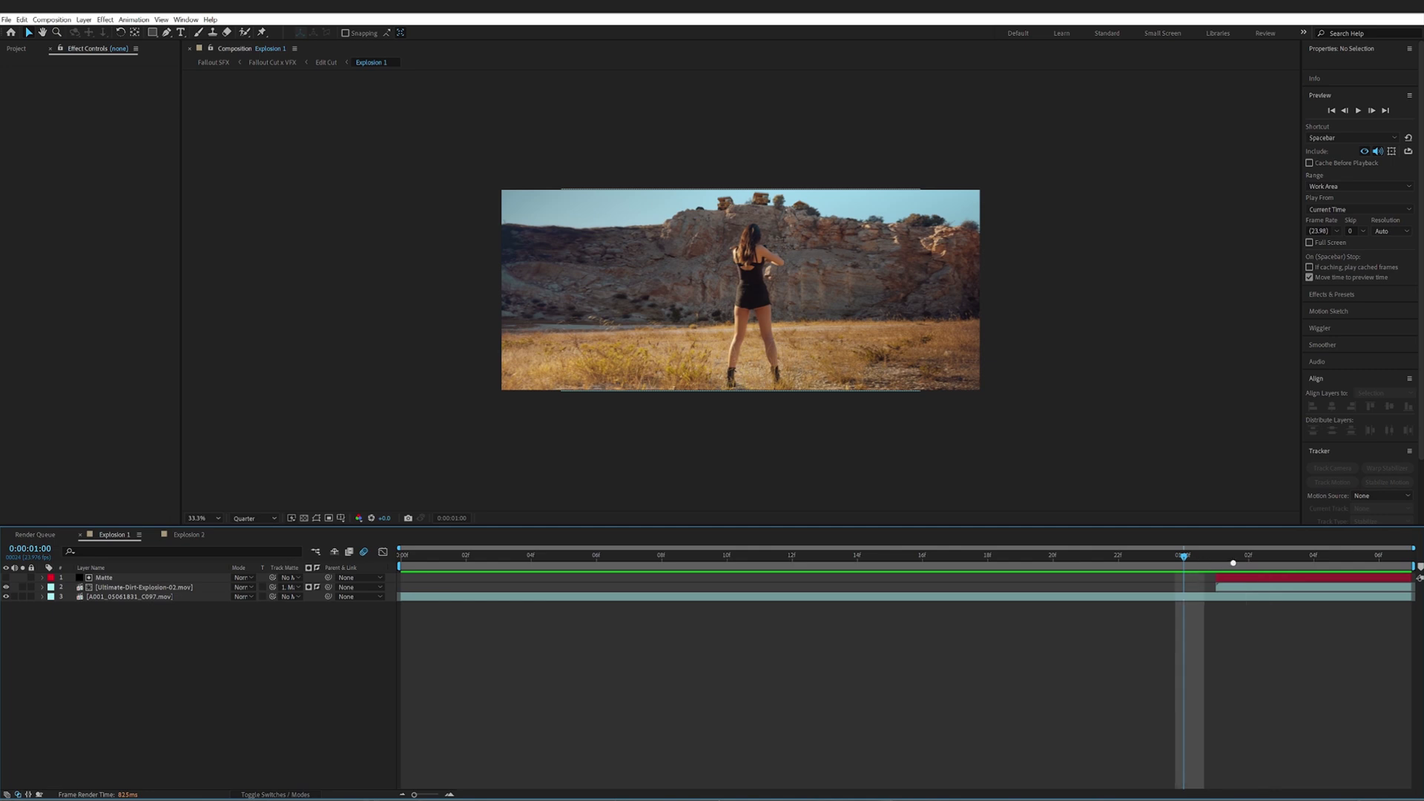
- Show the existing Matte layer at 0:00:01:03 to inspect its silhouette, hide it again and return to 0:00:01:01
{"action": "left_click", "coordinate": [1280, 558]}
{"action": "left_click", "coordinate": [7, 577]}
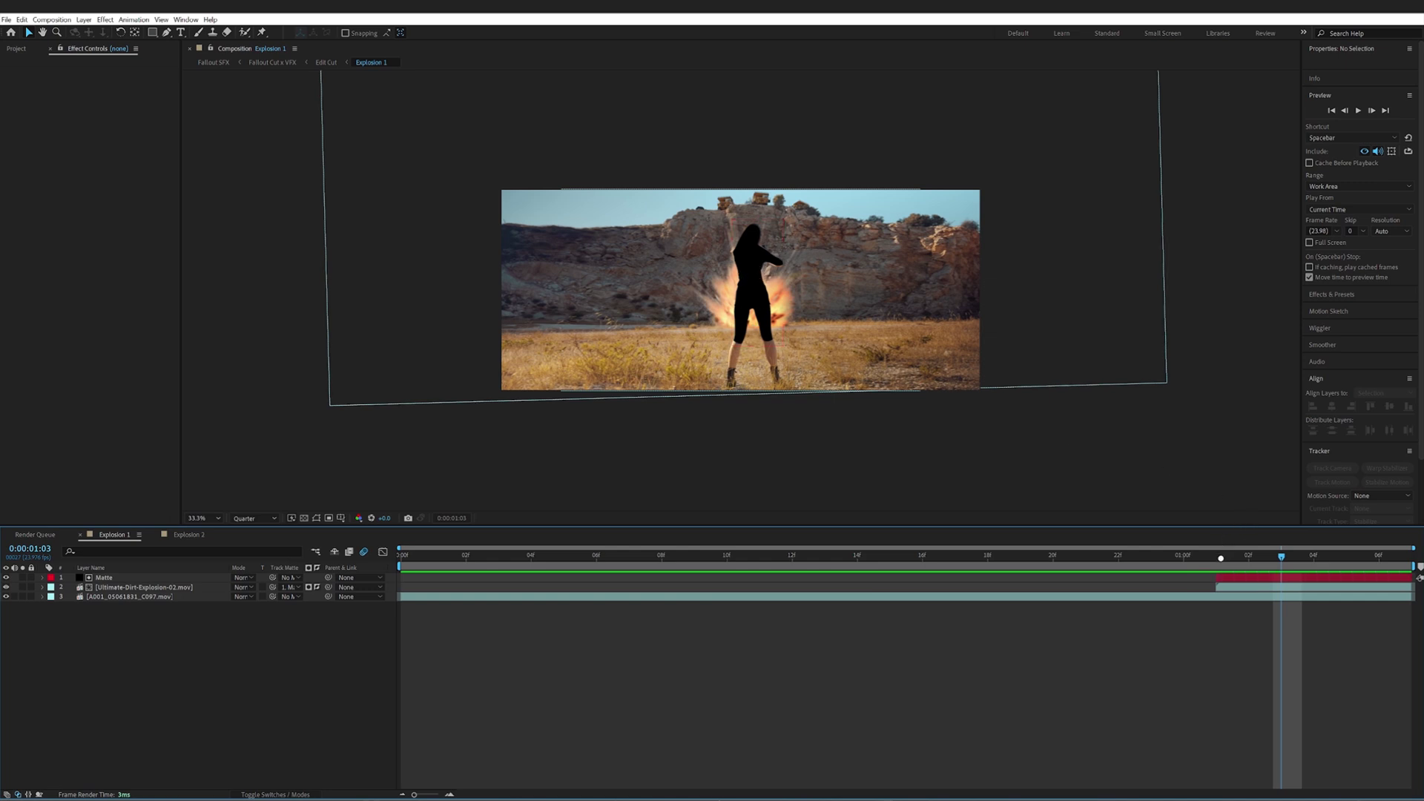
{"action": "left_click", "coordinate": [1216, 554]}
{"action": "left_click", "coordinate": [7, 577]}
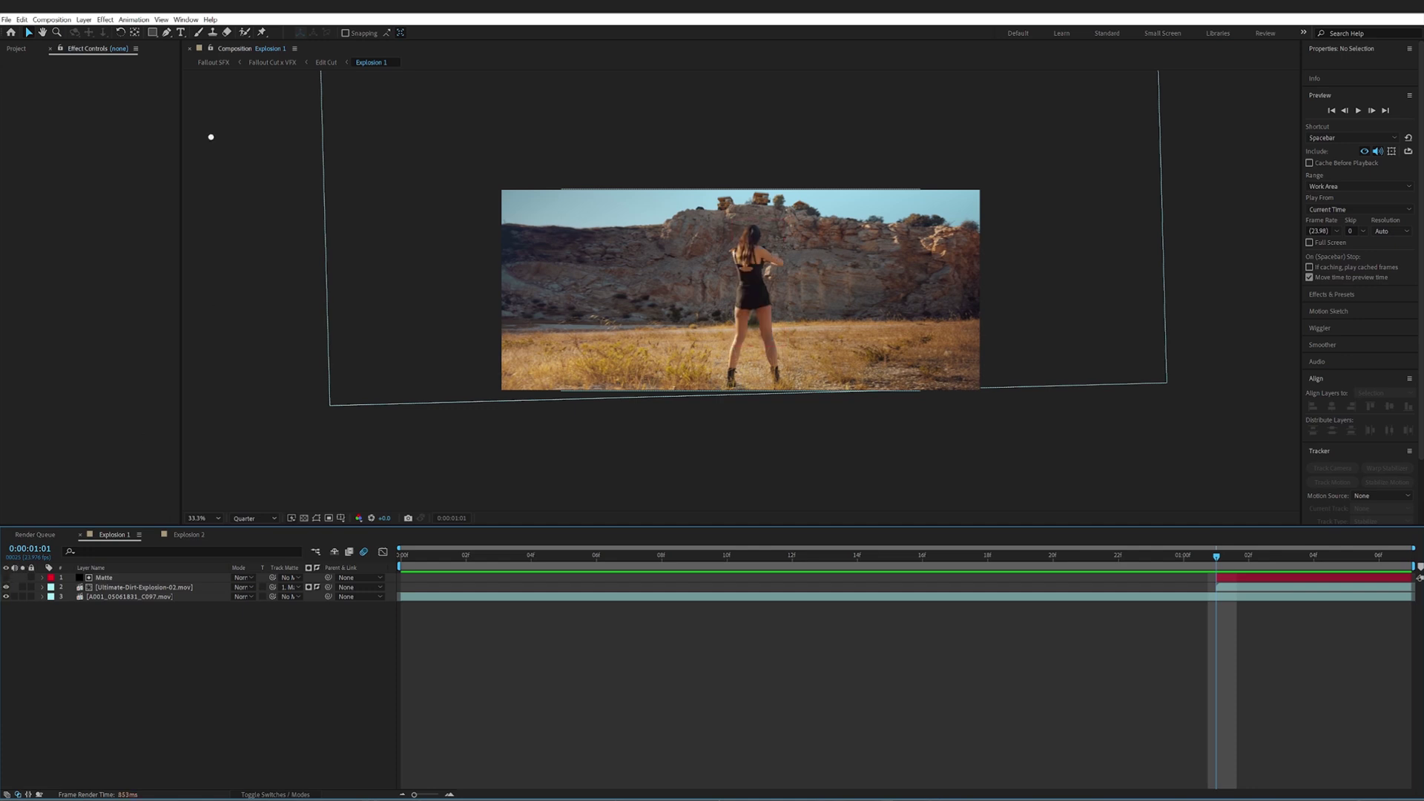
- Create a new solid layer named Matte with the colour set to black (000000)
{"action": "left_click", "coordinate": [83, 19]}
{"action": "mouse_move", "coordinate": [110, 34]}
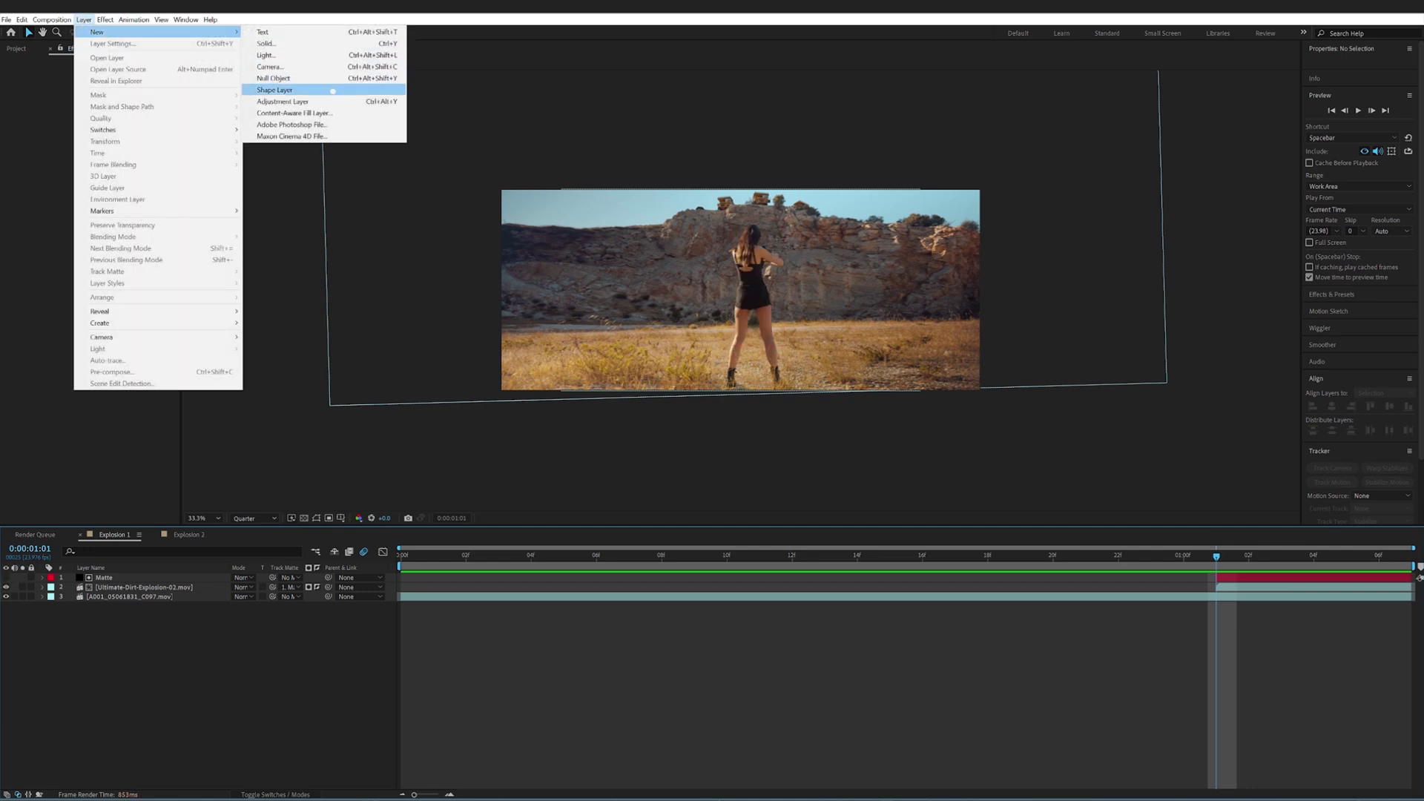
{"action": "left_click", "coordinate": [267, 43]}
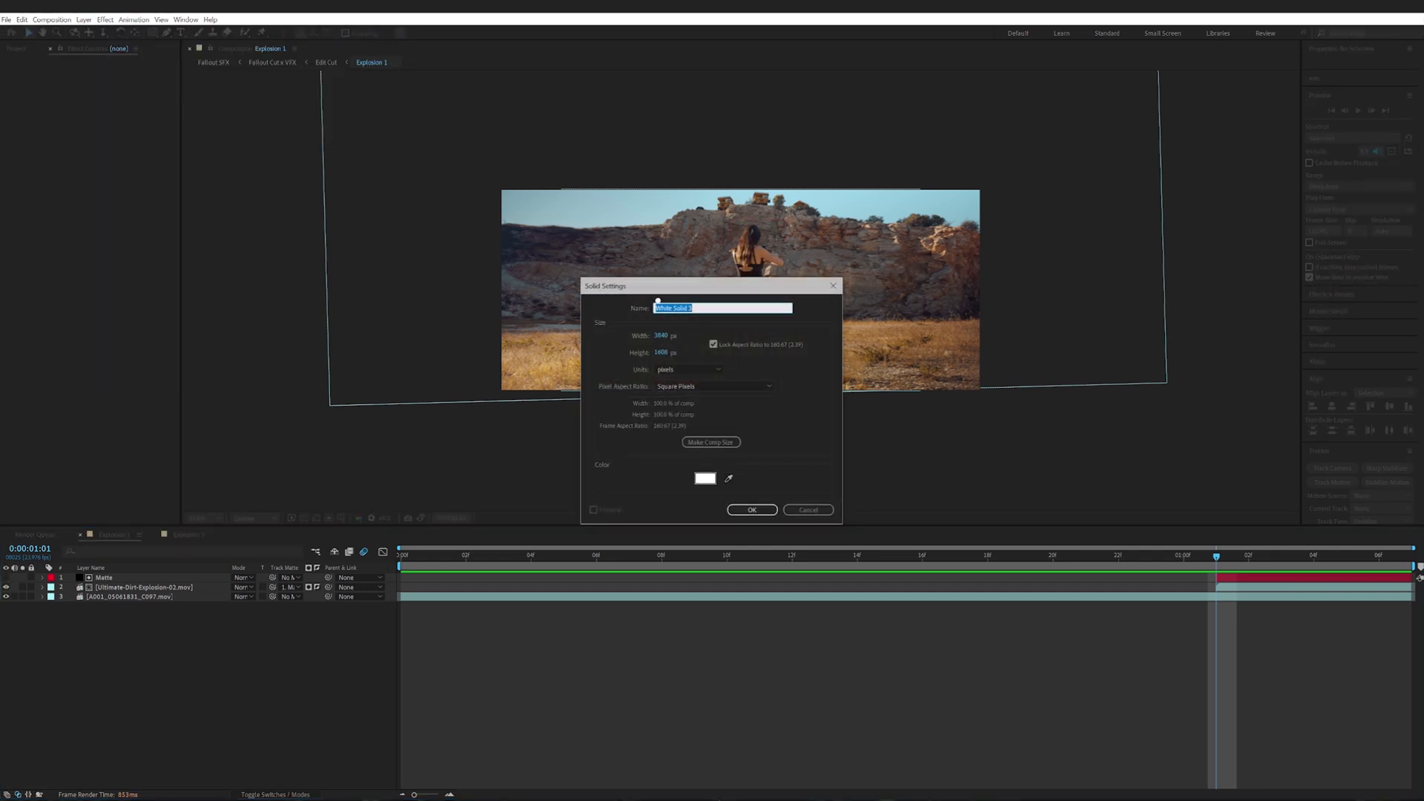
{"action": "type", "text": "Matte"}
{"action": "left_click", "coordinate": [705, 478]}
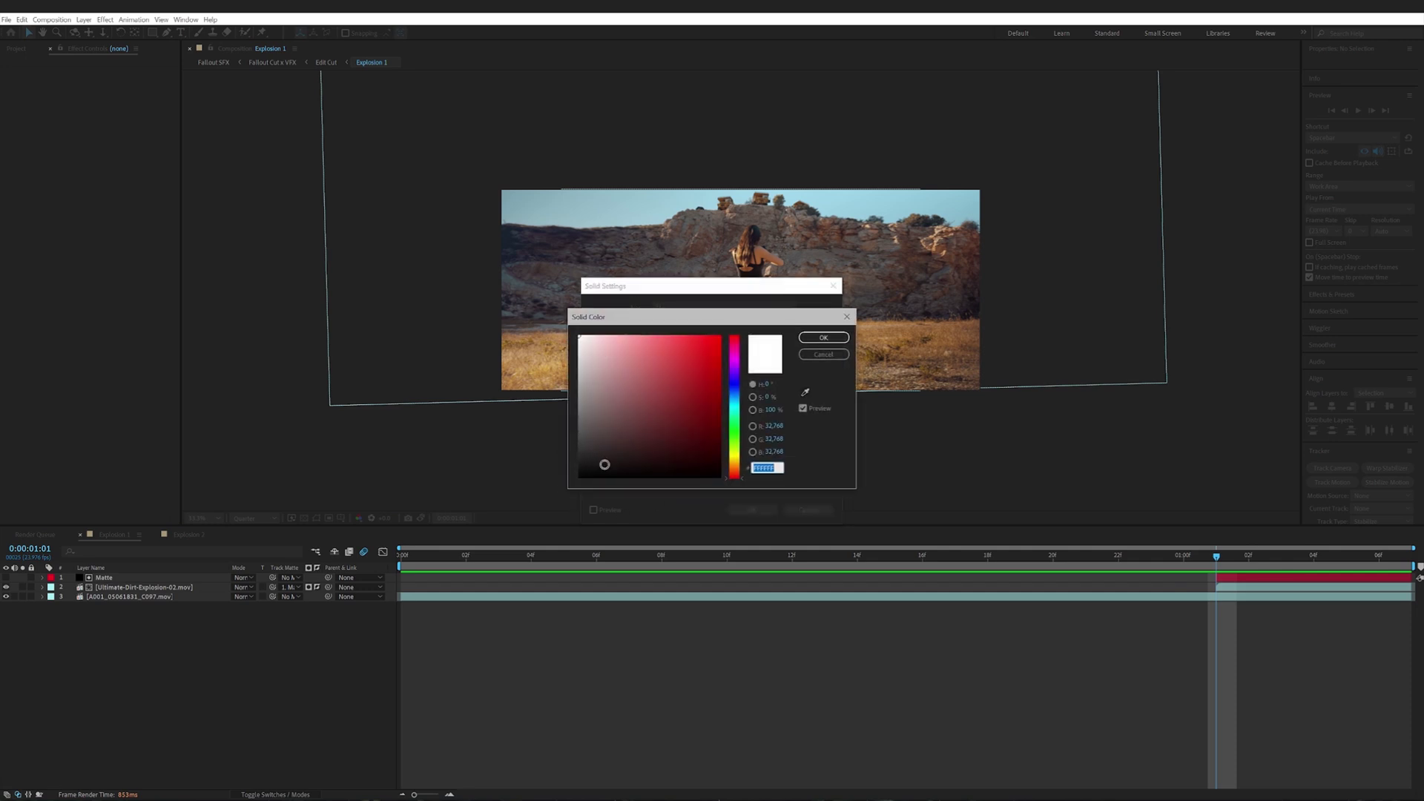
{"action": "type", "text": "000000"}
{"action": "left_click", "coordinate": [828, 339]}
{"action": "left_click", "coordinate": [751, 510]}
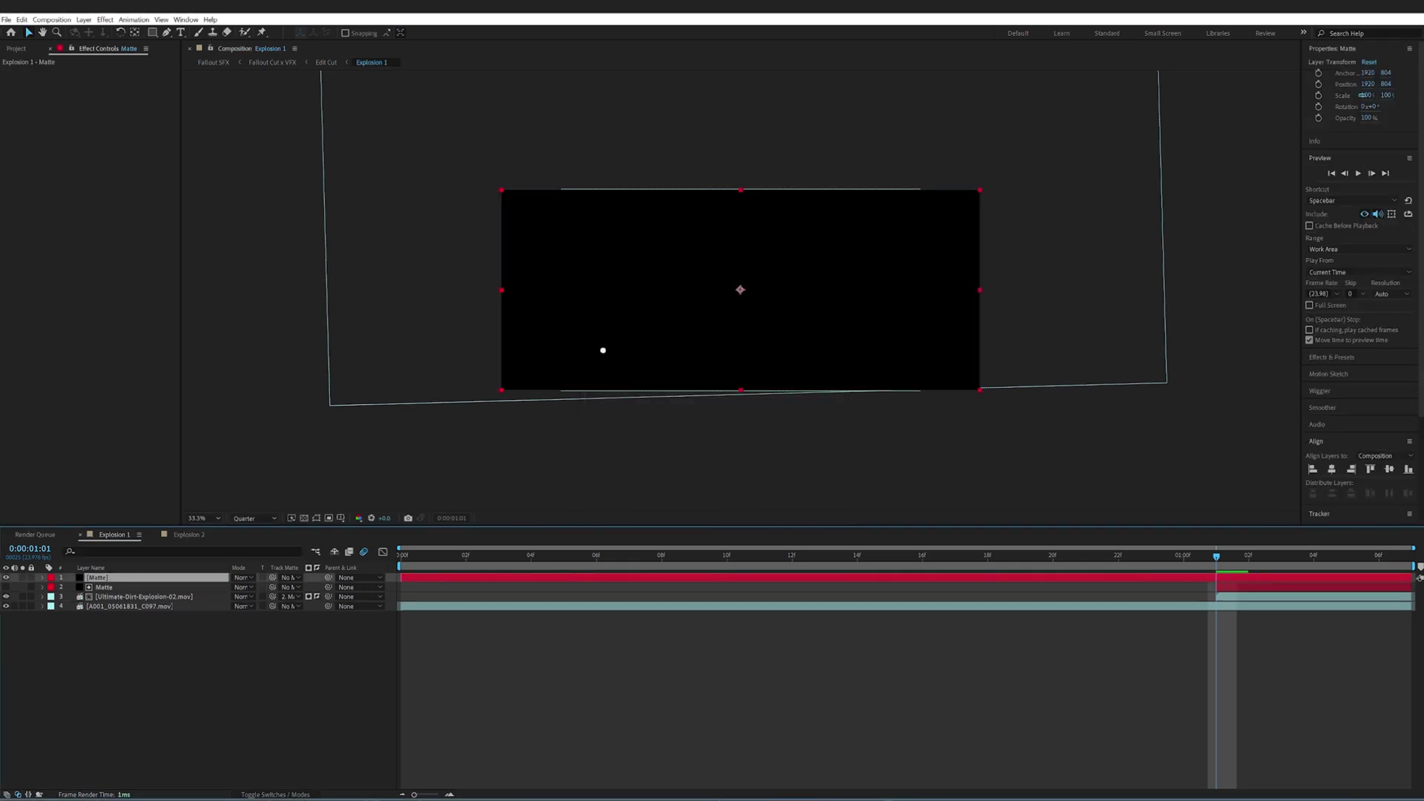
- Hide the new Matte solid to expose the footage beneath it
{"action": "left_click", "coordinate": [8, 586]}
{"action": "left_click", "coordinate": [23, 577]}
{"action": "left_click", "coordinate": [7, 577]}
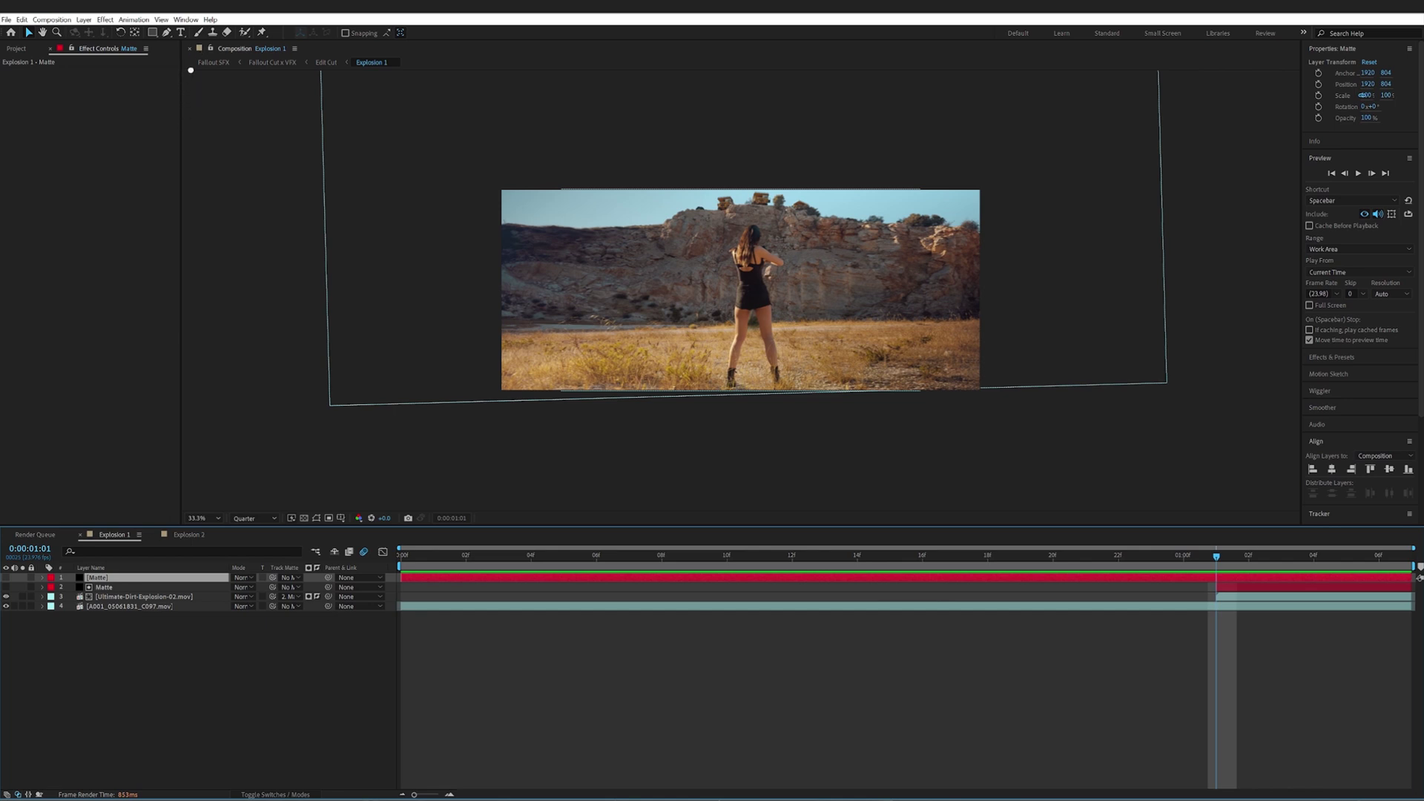
- Choose the Pen tool and set the composition view to full resolution at 100% magnification, framed on the woman
{"action": "left_click", "coordinate": [167, 32]}
{"action": "left_click", "coordinate": [243, 521]}
{"action": "left_click", "coordinate": [245, 531]}
{"action": "left_click", "coordinate": [204, 518]}
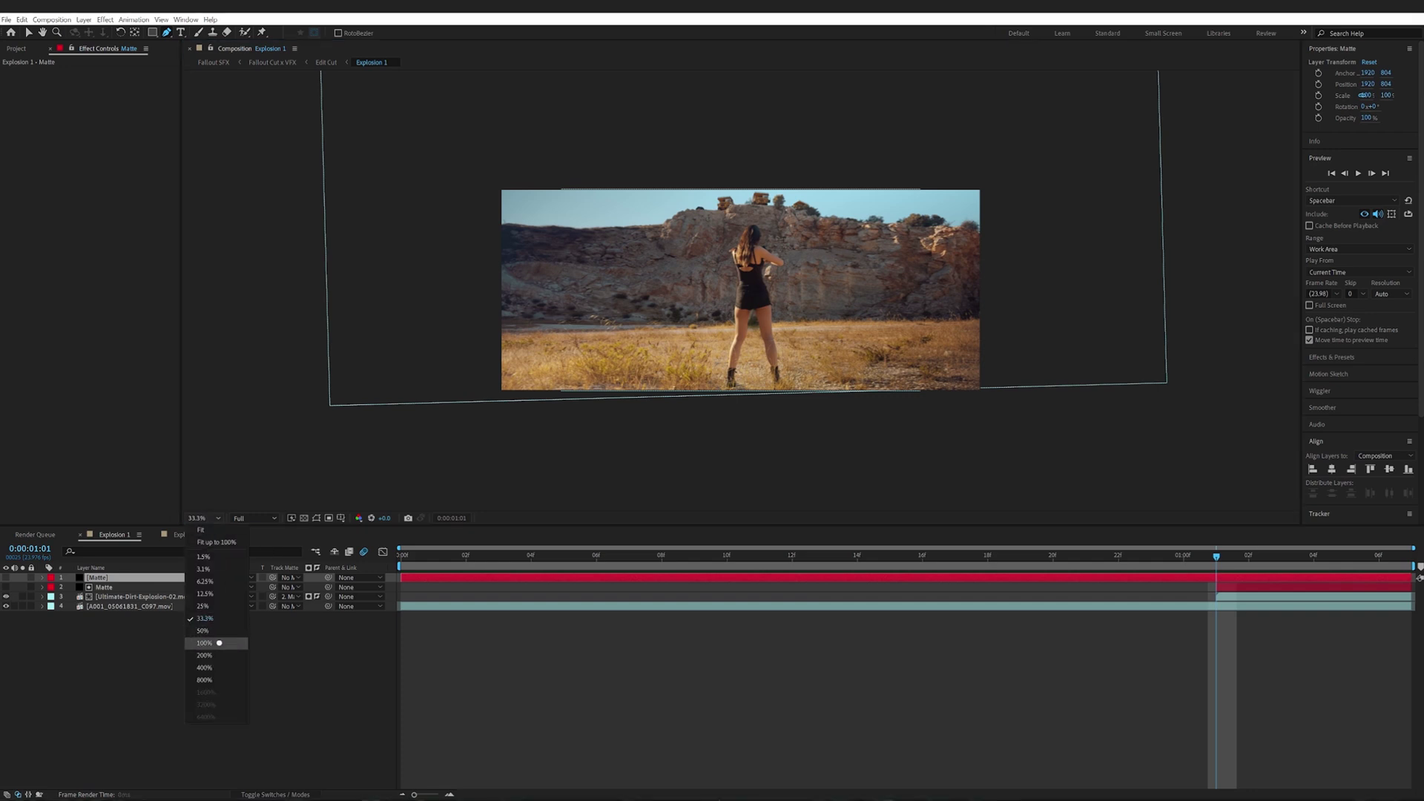
{"action": "left_click", "coordinate": [204, 643]}
{"action": "left_click_drag", "start_coordinate": [724, 356], "coordinate": [700, 385]}
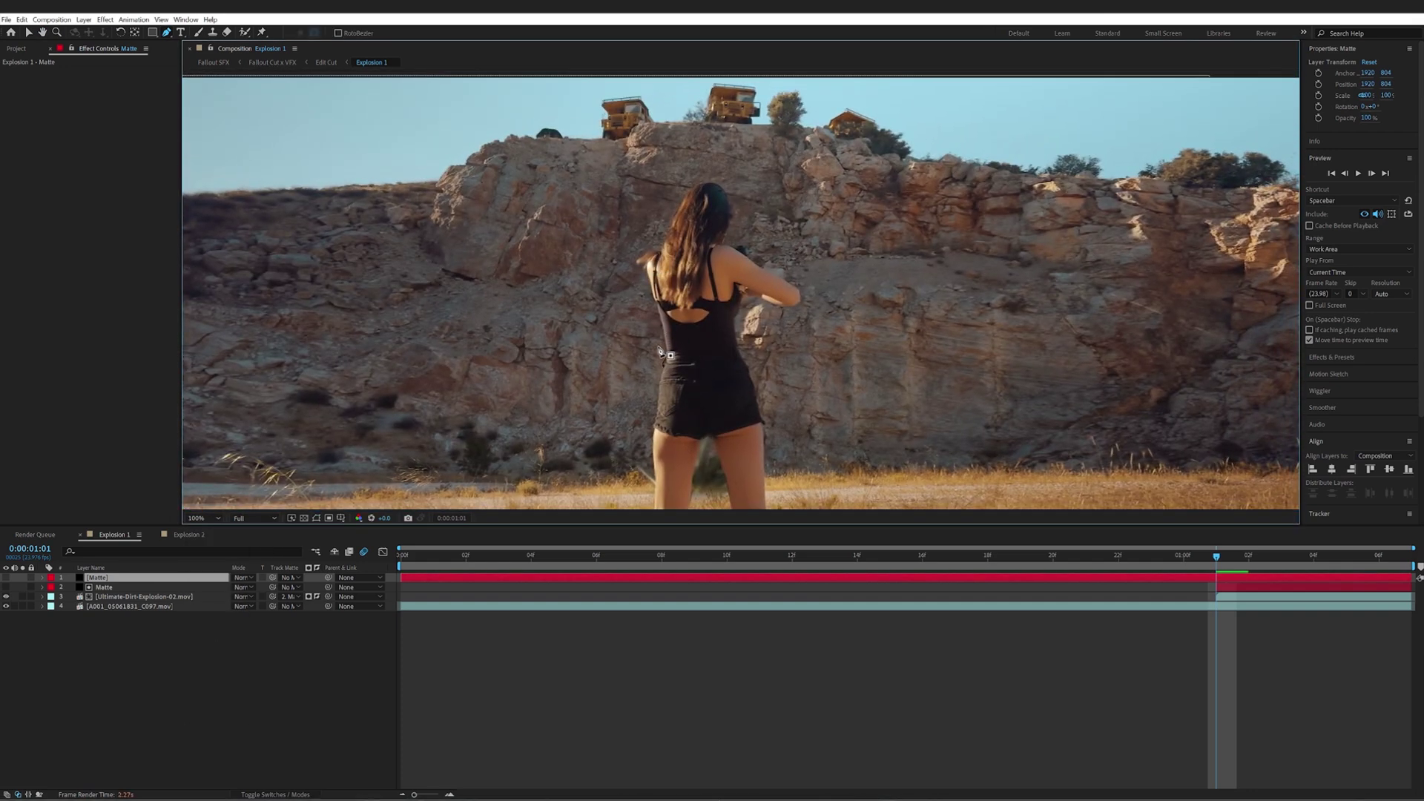
- Start a mask on the new Matte solid, tracing the woman's left side from the waist up around the elbow to the shoulder
{"action": "left_click", "coordinate": [665, 351]}
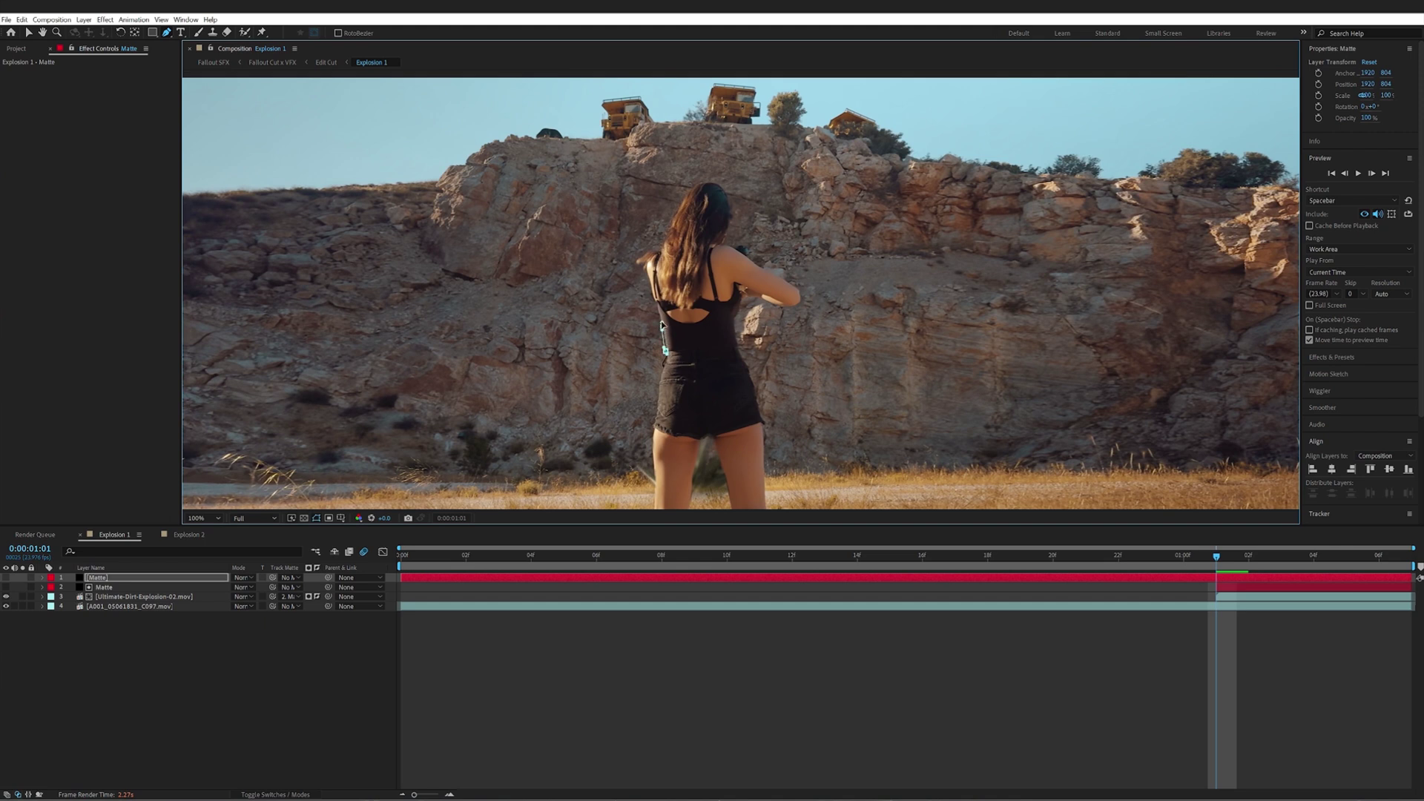
{"action": "key", "text": "ctrl+z"}
{"action": "left_click", "coordinate": [666, 350]}
{"action": "key", "text": "v"}
{"action": "left_click", "coordinate": [168, 33]}
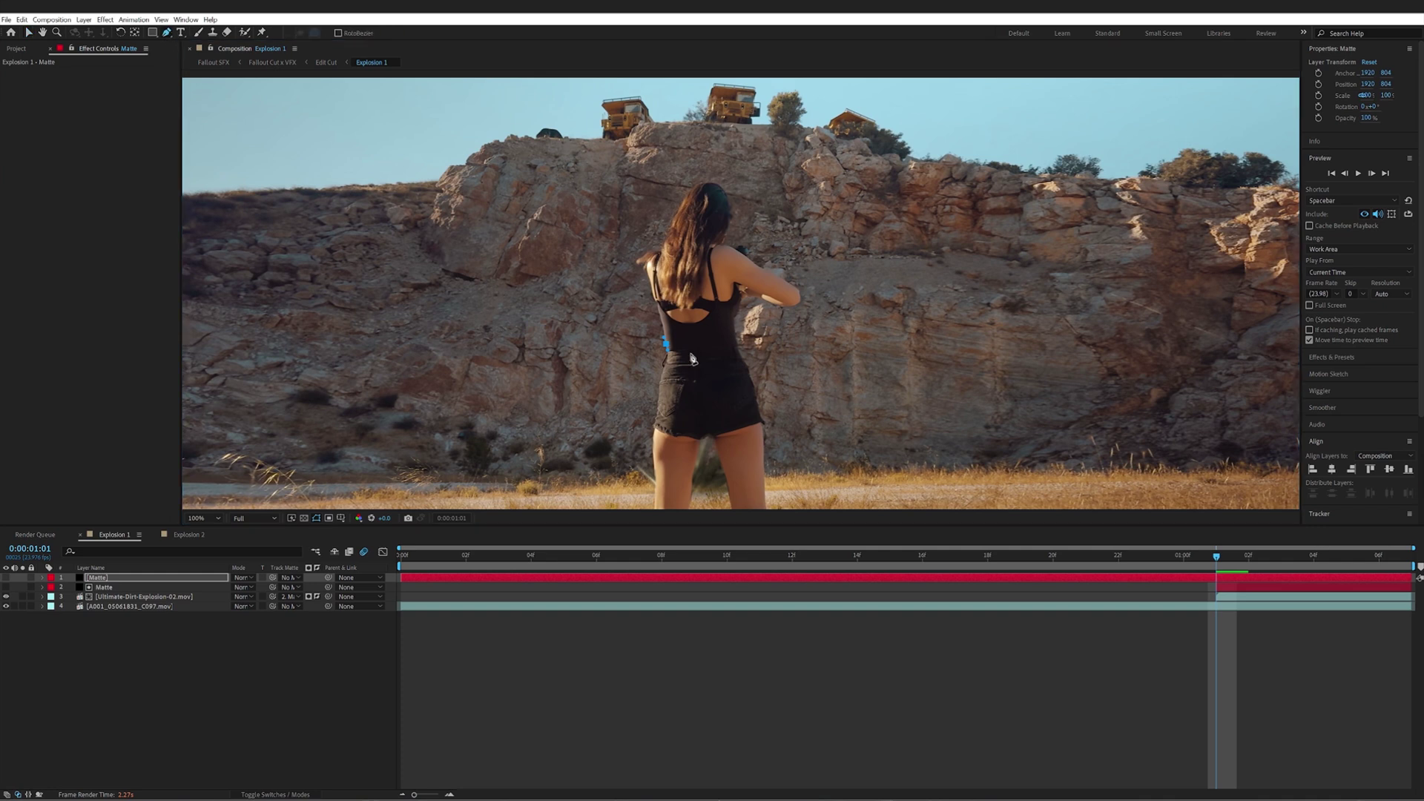
{"action": "left_click_drag", "start_coordinate": [659, 310], "coordinate": [647, 267]}
{"action": "left_click", "coordinate": [645, 263]}
{"action": "left_click", "coordinate": [635, 261]}
{"action": "left_click", "coordinate": [644, 254]}
{"action": "left_click", "coordinate": [652, 252]}
{"action": "left_click", "coordinate": [659, 251]}
- Continue the mask path up along the hair, over the top of the head and down to the right side of the neck
{"action": "left_click", "coordinate": [668, 232]}
{"action": "left_click", "coordinate": [679, 209]}
{"action": "left_click", "coordinate": [689, 193]}
{"action": "left_click", "coordinate": [701, 185]}
{"action": "left_click", "coordinate": [716, 185]}
{"action": "left_click", "coordinate": [729, 199]}
{"action": "left_click", "coordinate": [730, 219]}
{"action": "left_click", "coordinate": [725, 236]}
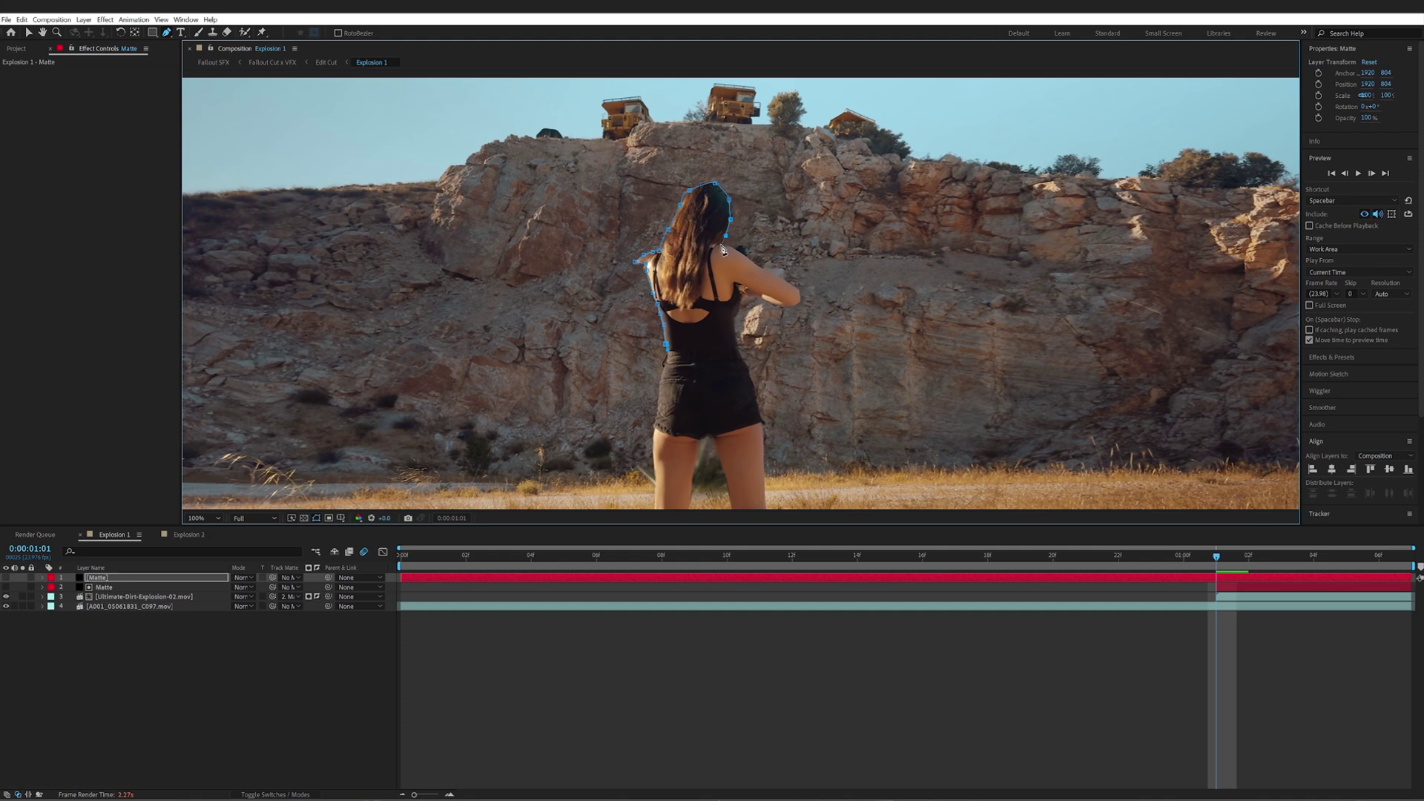
- Trace the mask around the right shoulder and bent arm, down the torso and across the hips, closing it at the waist
{"action": "left_click", "coordinate": [740, 245]}
{"action": "left_click", "coordinate": [749, 250]}
{"action": "left_click", "coordinate": [785, 284]}
{"action": "left_click", "coordinate": [800, 297]}
{"action": "left_click", "coordinate": [796, 305]}
{"action": "left_click", "coordinate": [776, 306]}
{"action": "left_click", "coordinate": [762, 298]}
{"action": "left_click", "coordinate": [740, 303]}
{"action": "left_click", "coordinate": [733, 329]}
{"action": "left_click_drag", "start_coordinate": [738, 383], "coordinate": [715, 387]}
{"action": "left_click", "coordinate": [666, 347]}
{"action": "key", "text": "v"}
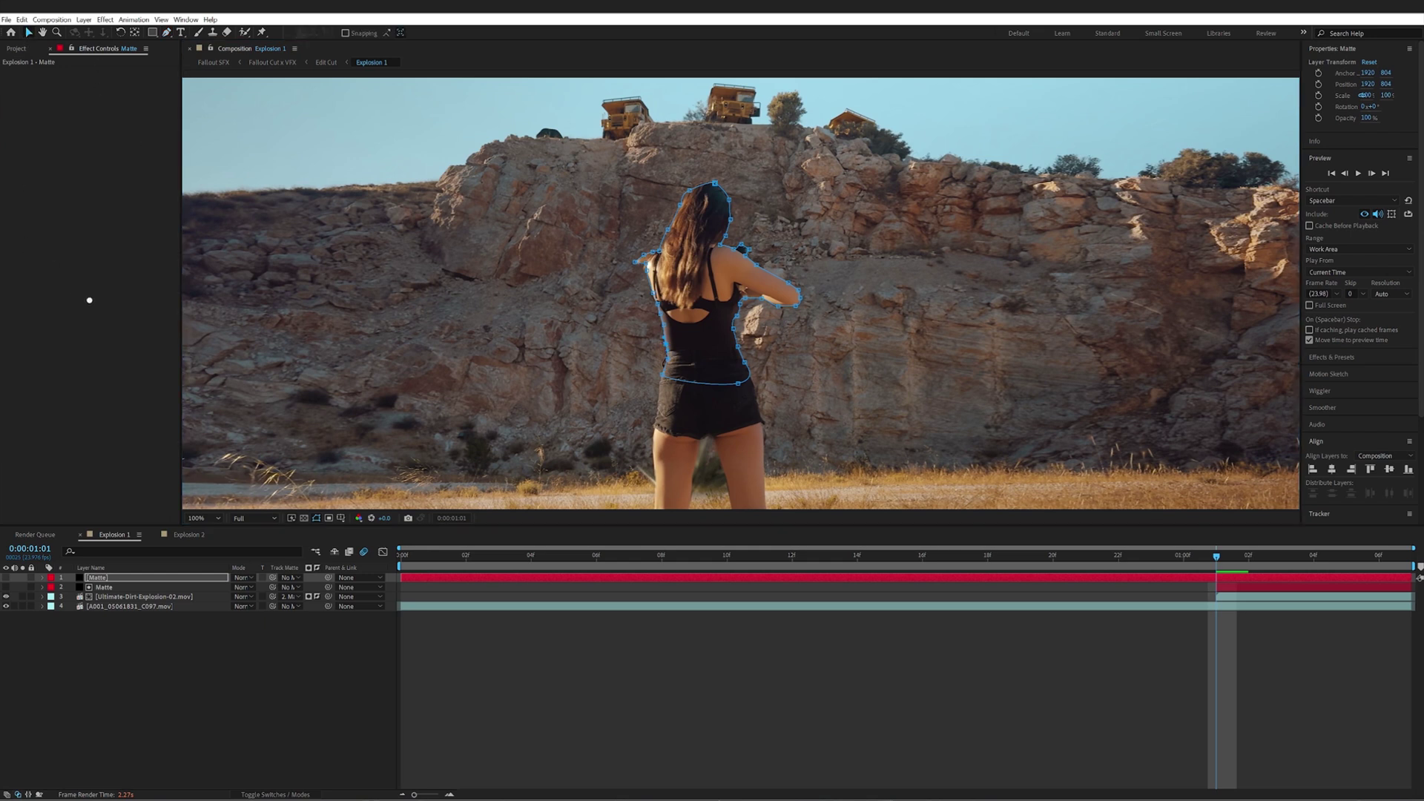
- Reveal the new Matte solid's mask and start keyframing its Mask Path at 0:00:01:01
{"action": "key", "text": "m"}
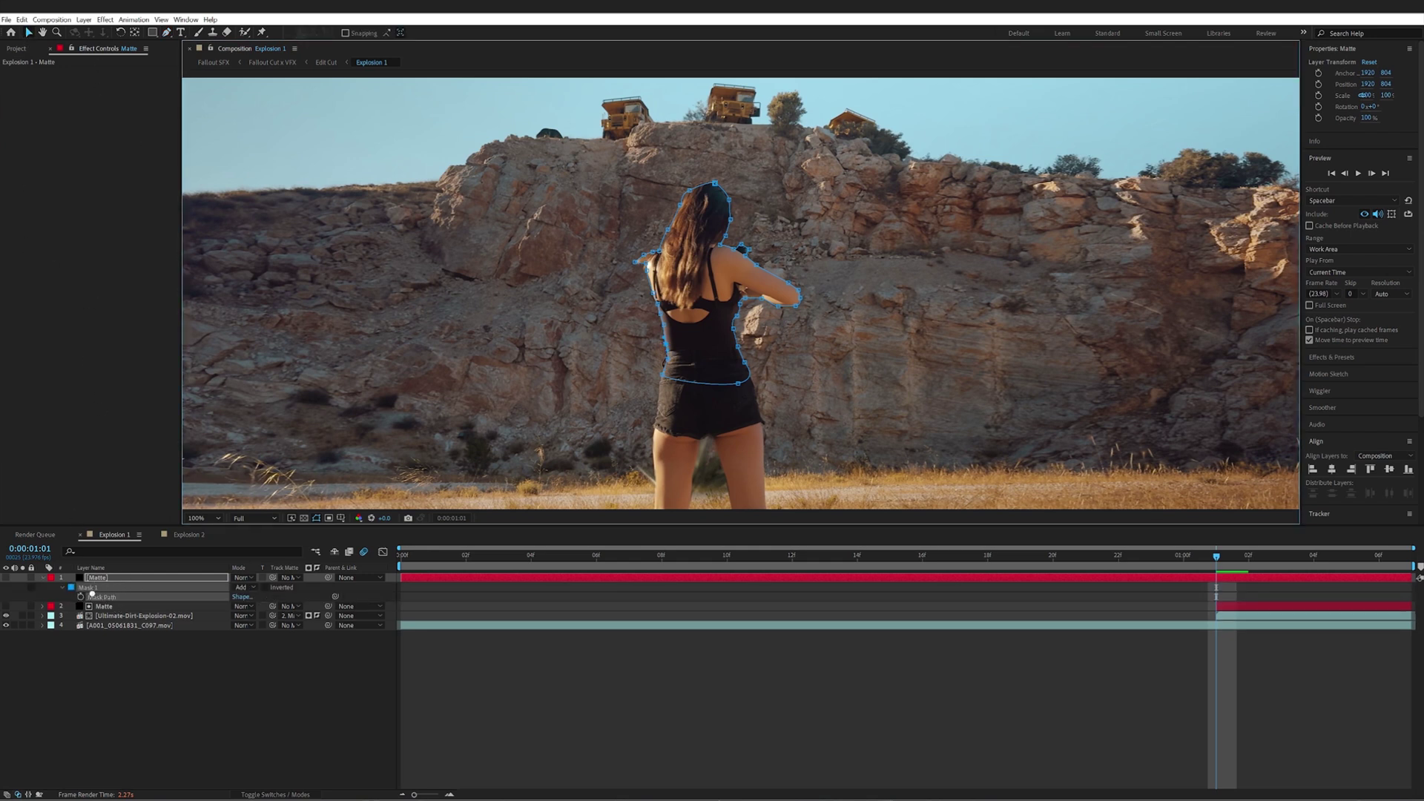
{"action": "left_click", "coordinate": [114, 578]}
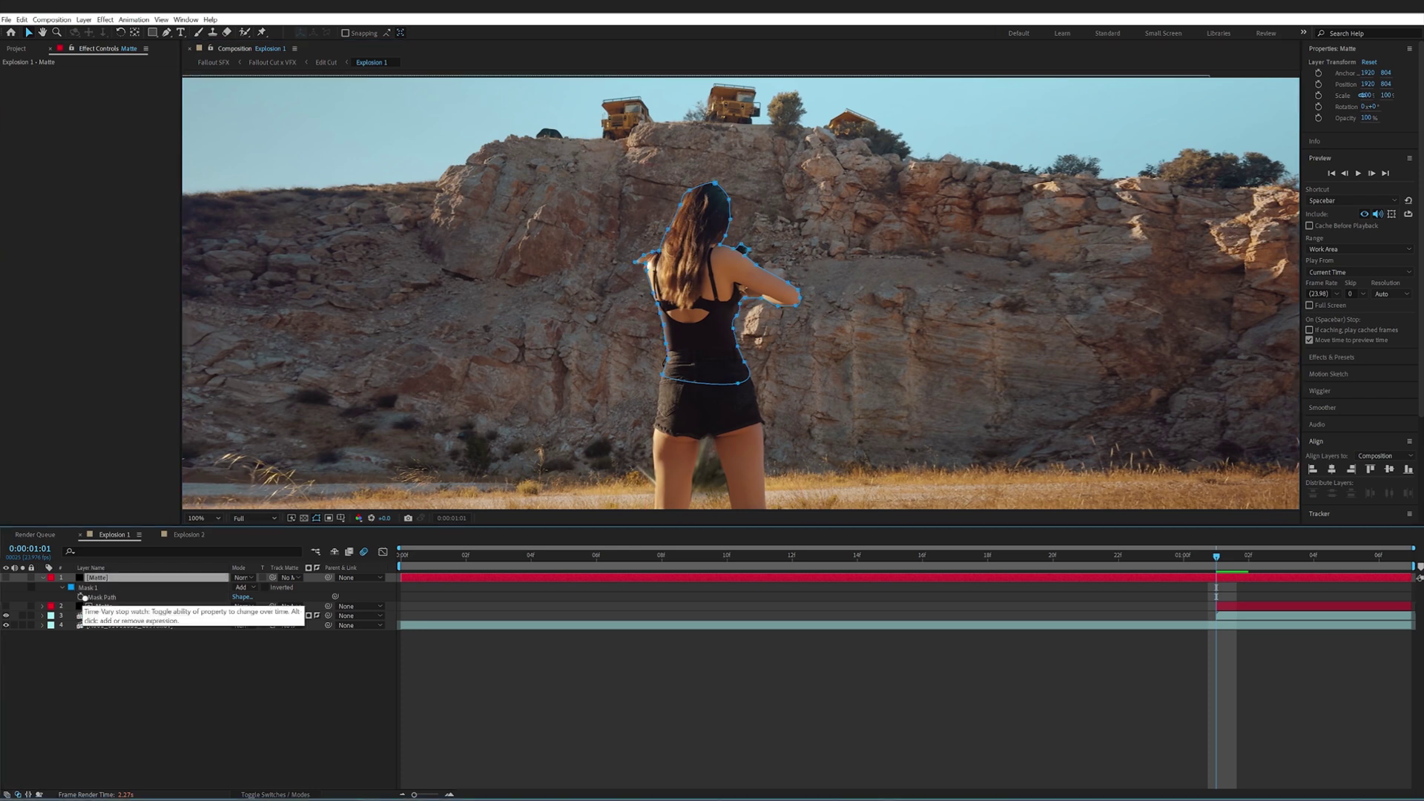
{"action": "left_click", "coordinate": [82, 597]}
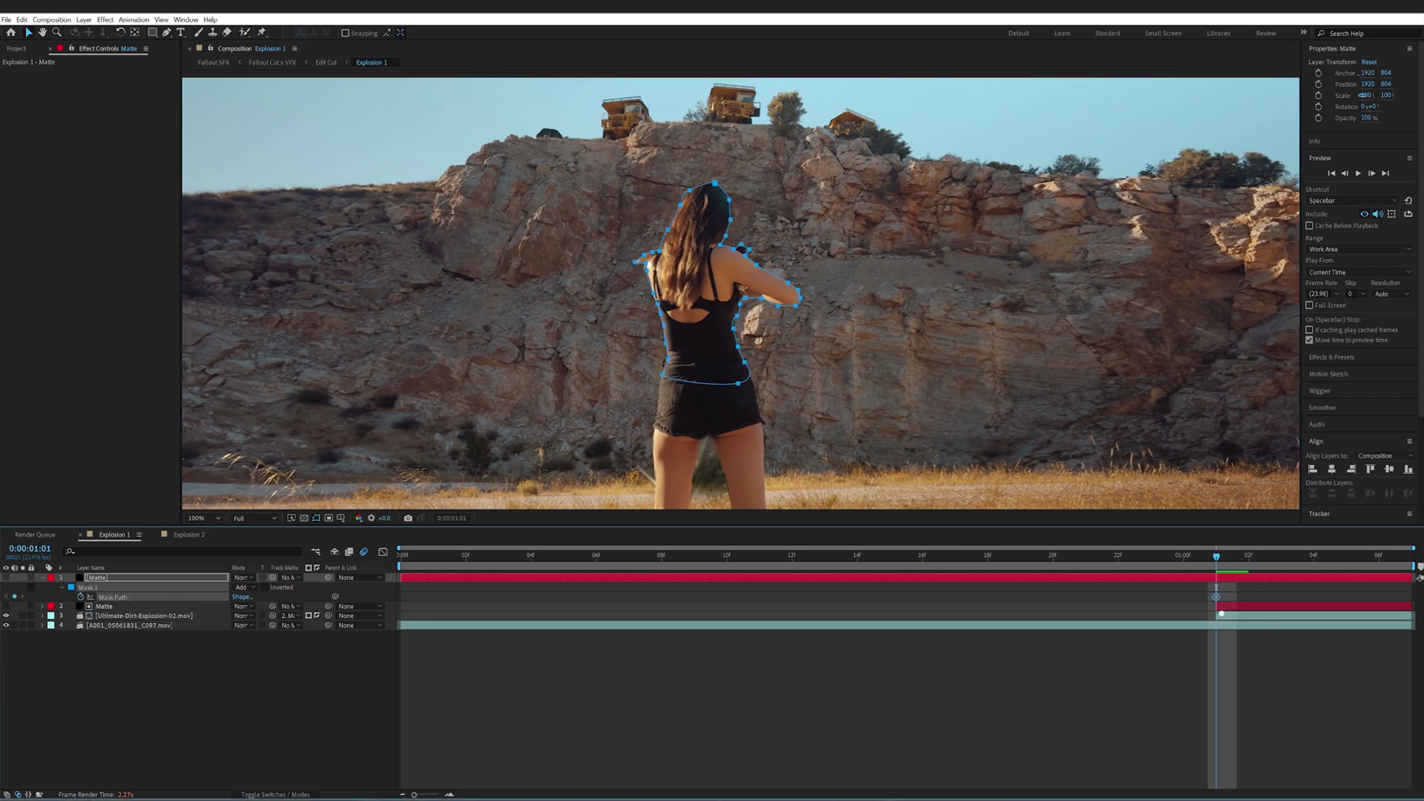
- Shift the whole mask slightly at 0:00:01:04 to follow the woman's movement
{"action": "left_click_drag", "start_coordinate": [1231, 558], "coordinate": [1310, 564]}
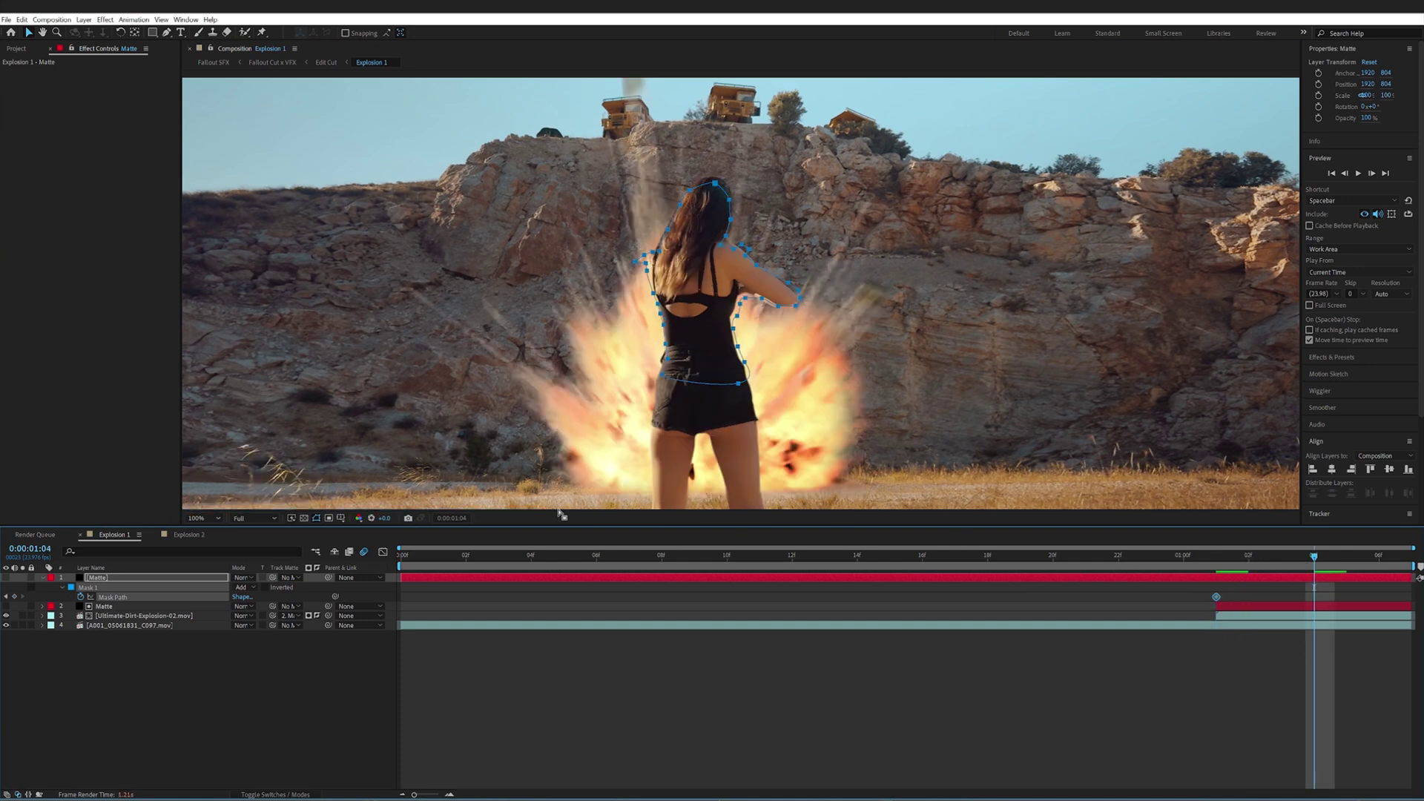
{"action": "left_click_drag", "start_coordinate": [762, 300], "coordinate": [763, 312]}
{"action": "double_click", "coordinate": [741, 298]}
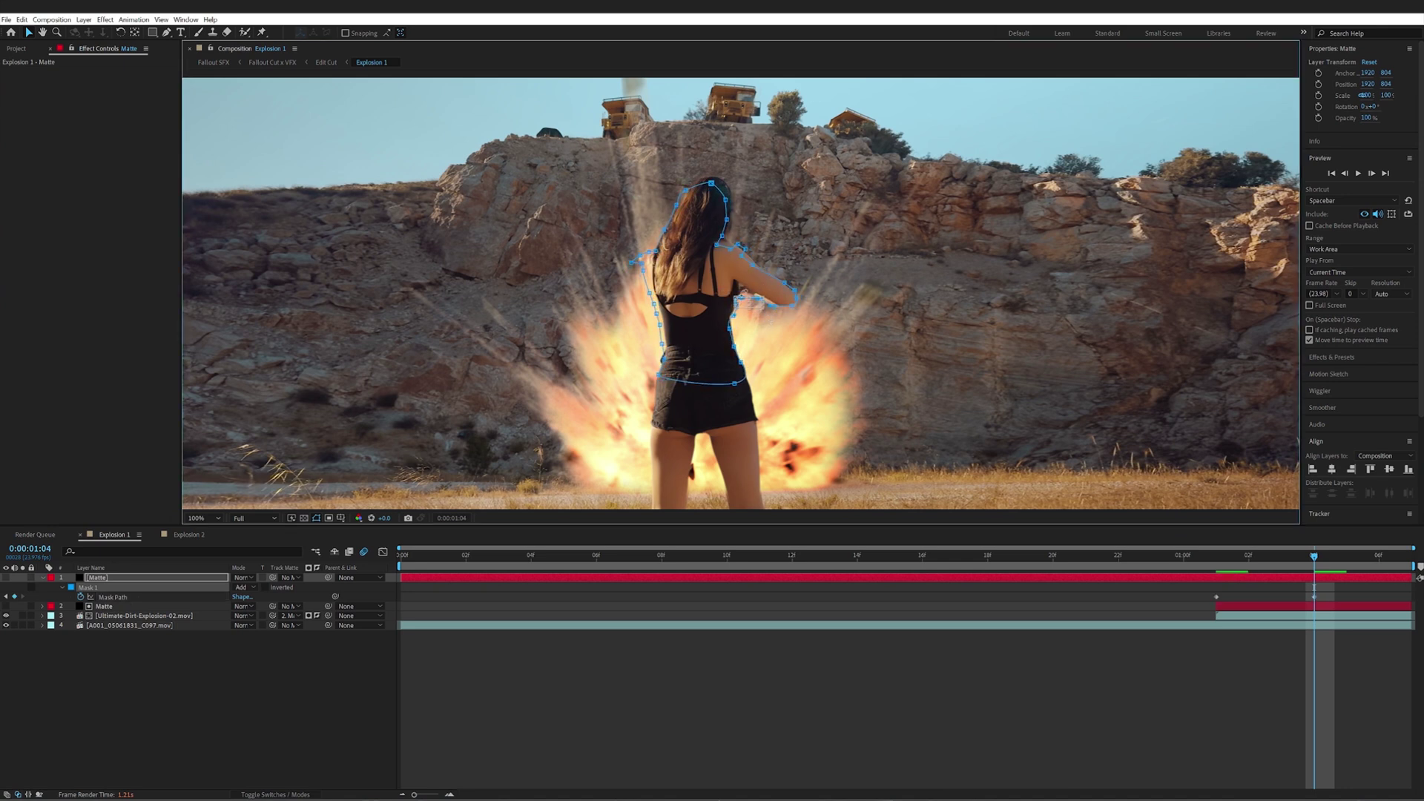
{"action": "key", "text": "v"}
- Refine the mask points at 0:00:01:04 to fit the woman's underarm, left side, head and right arm
{"action": "left_click", "coordinate": [149, 658]}
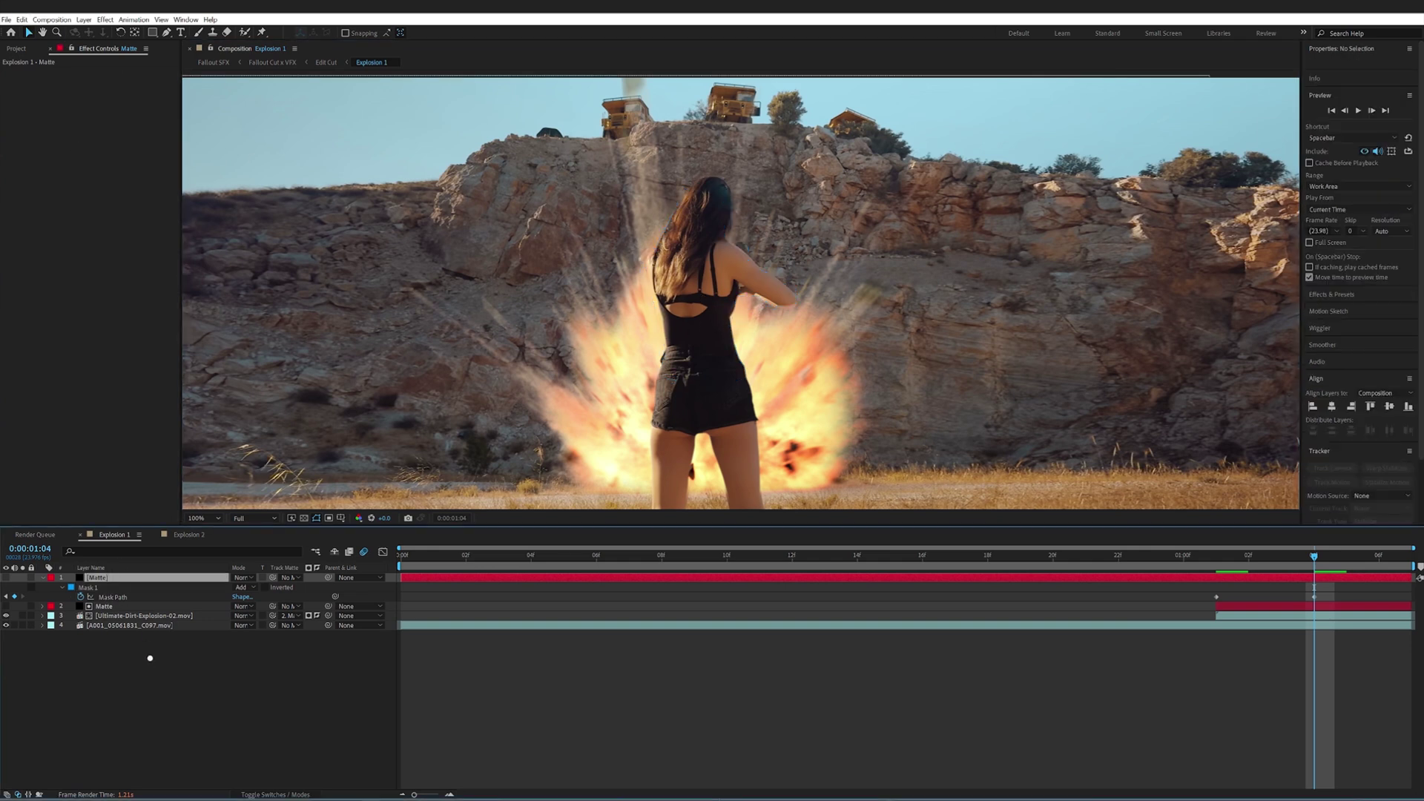
{"action": "left_click", "coordinate": [163, 578]}
{"action": "left_click_drag", "start_coordinate": [741, 297], "coordinate": [738, 293]}
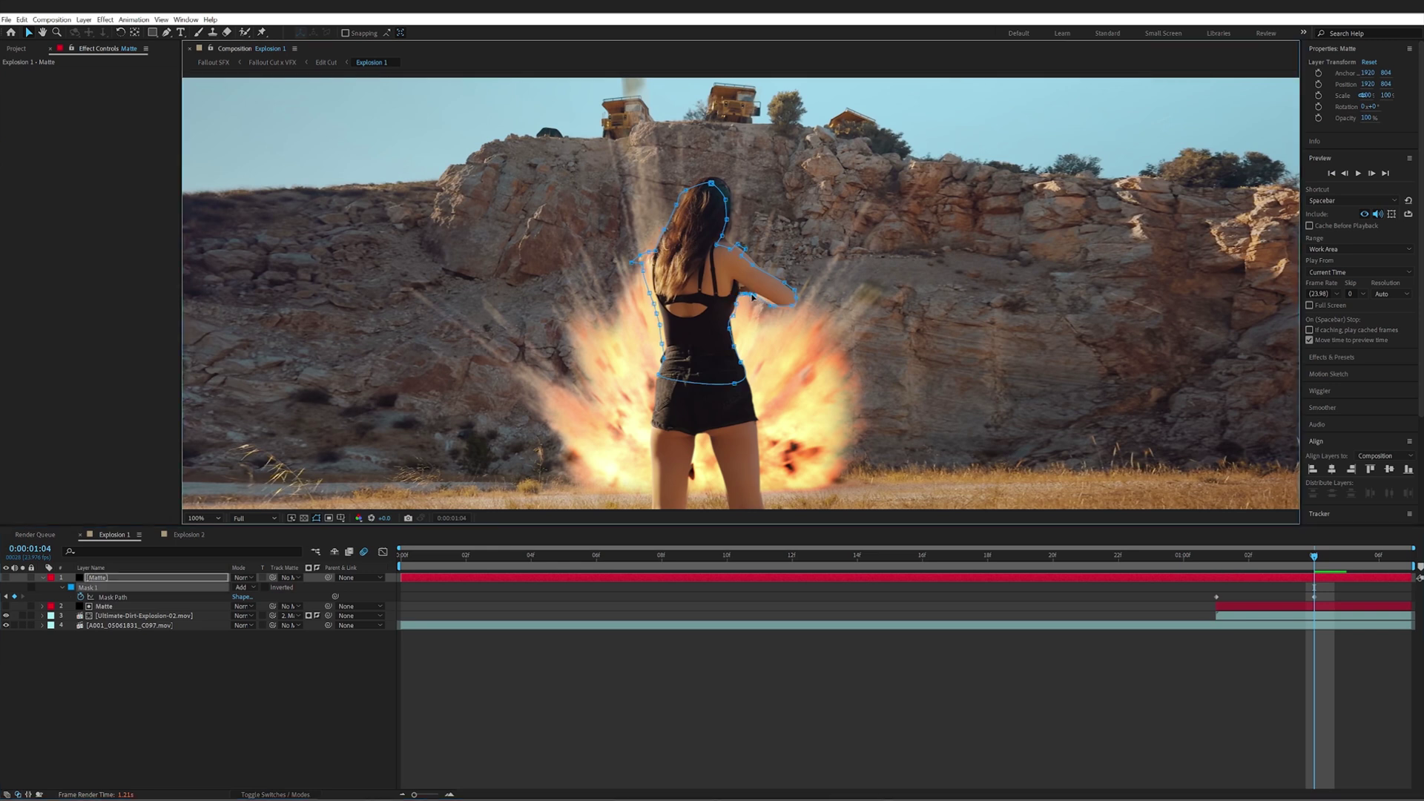
{"action": "left_click_drag", "start_coordinate": [606, 236], "coordinate": [667, 344]}
{"action": "left_click_drag", "start_coordinate": [673, 173], "coordinate": [731, 198]}
{"action": "left_click_drag", "start_coordinate": [878, 253], "coordinate": [797, 302]}
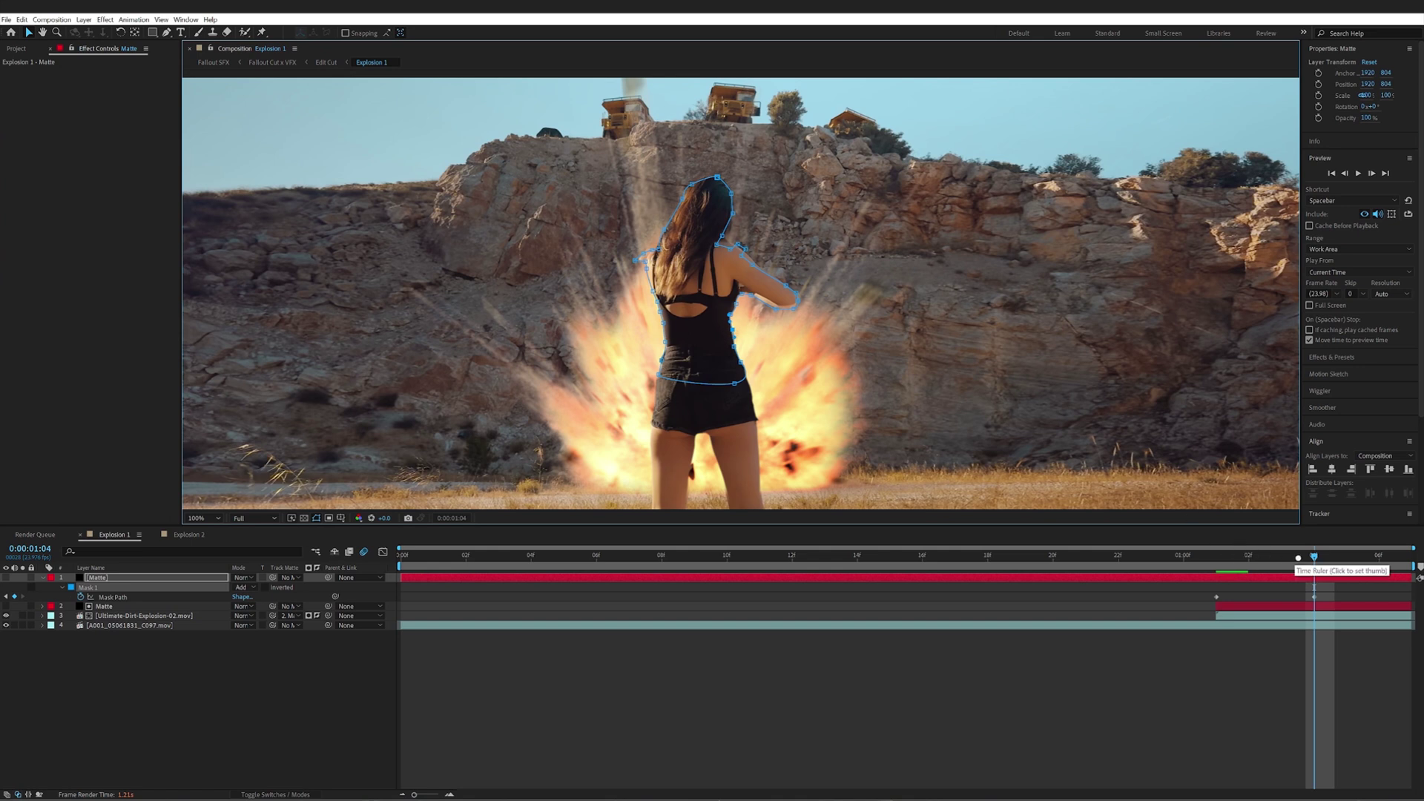
{"action": "mouse_move", "coordinate": [1307, 557]}
{"action": "left_mouse_down"}
{"action": "mouse_move", "coordinate": [1216, 557]}
{"action": "mouse_move", "coordinate": [1313, 567]}
{"action": "left_mouse_up"}
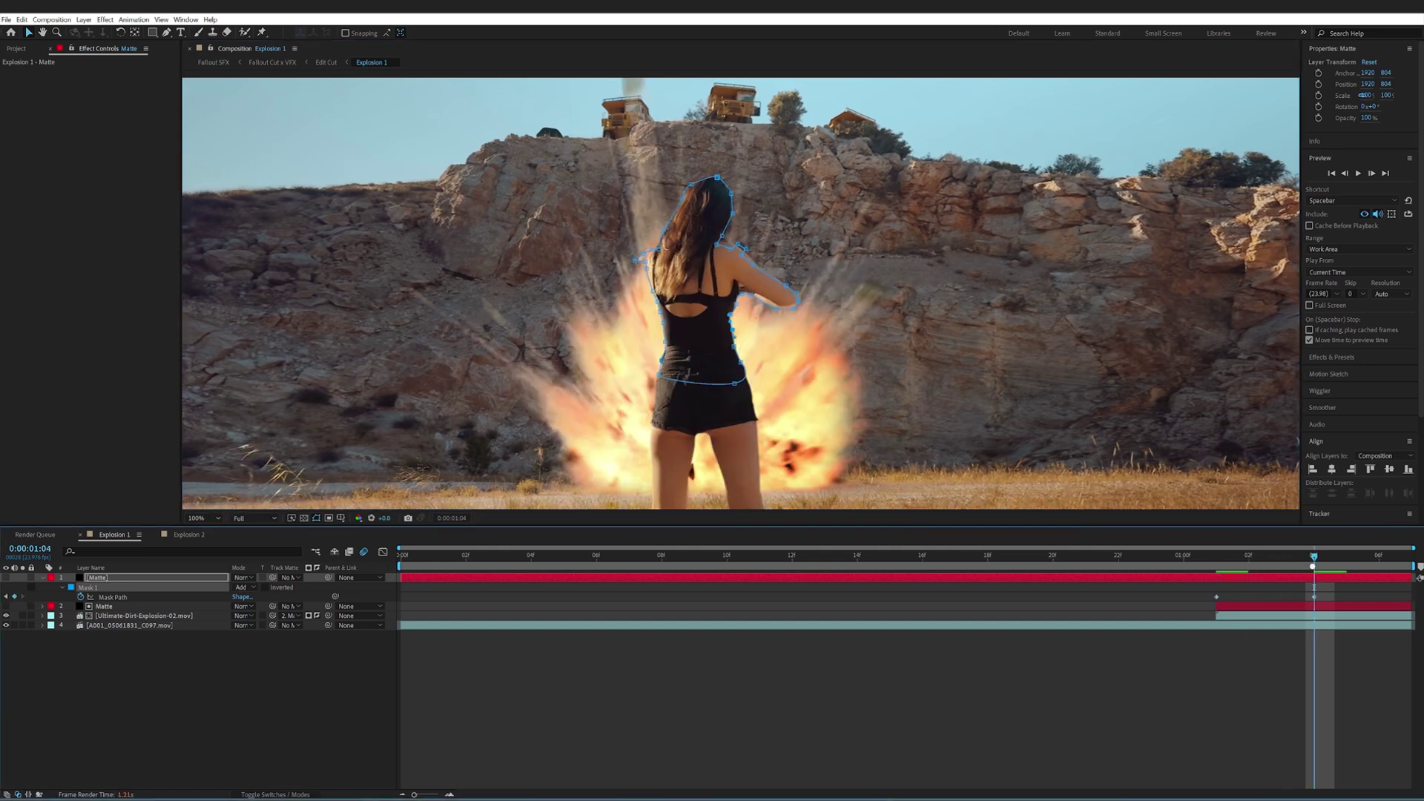
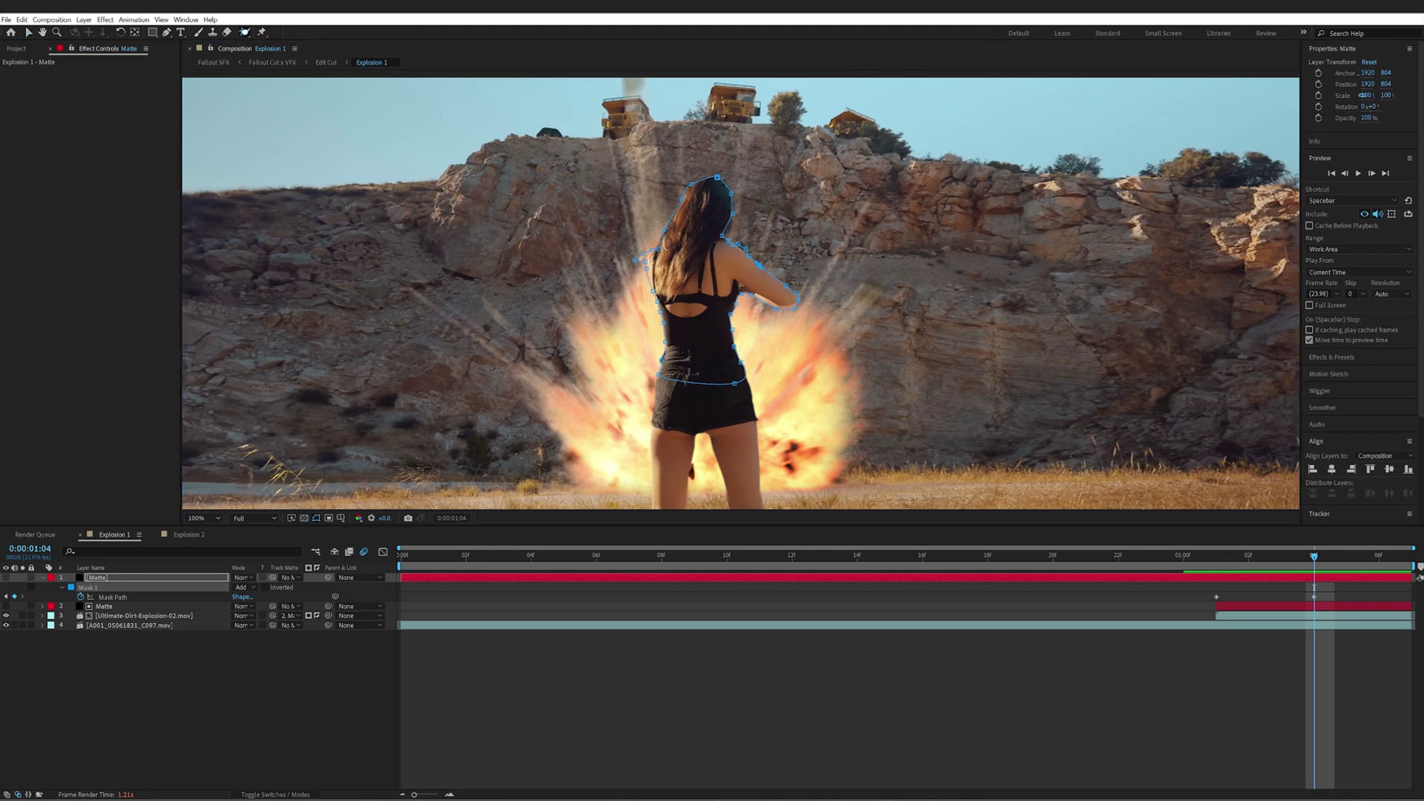
- Pick the Roto Brush tool and collapse the effect settings of the A001_05061831_C097.mov footage layer
{"action": "left_click", "coordinate": [244, 32]}
{"action": "left_click", "coordinate": [128, 625]}
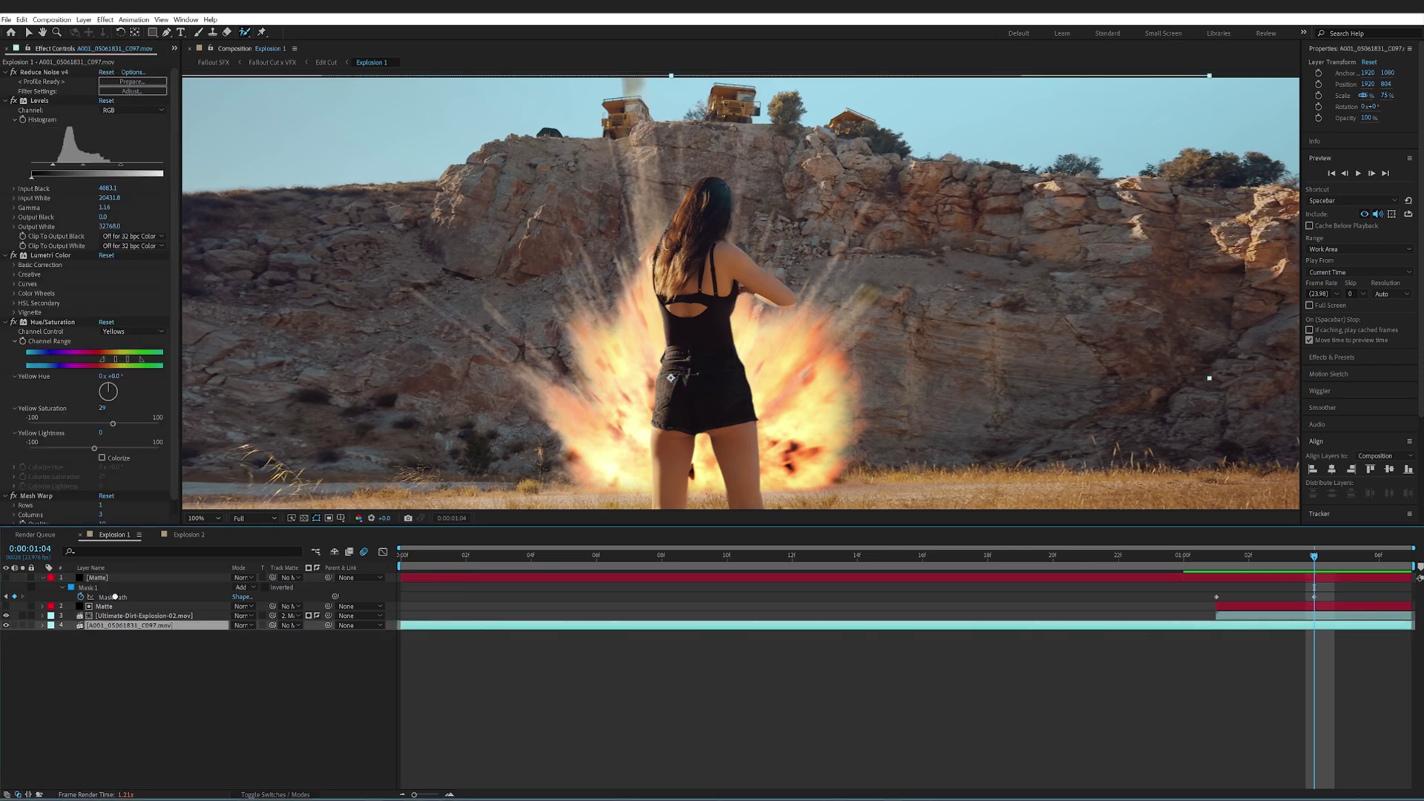
{"action": "left_click", "coordinate": [6, 71]}
{"action": "left_click", "coordinate": [6, 82]}
{"action": "left_click", "coordinate": [6, 91]}
{"action": "left_click", "coordinate": [6, 101]}
{"action": "left_click", "coordinate": [183, 615]}
{"action": "left_click", "coordinate": [184, 625]}
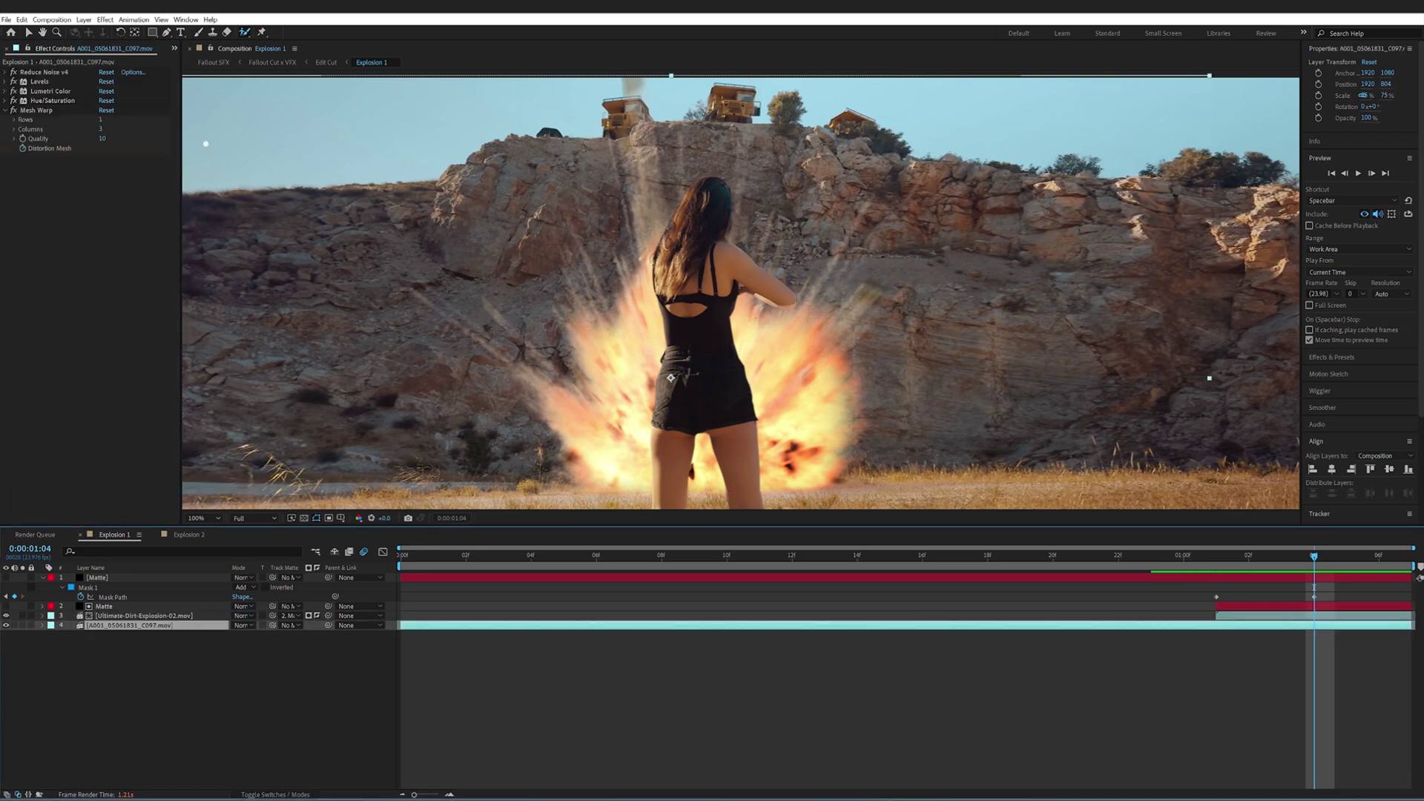
- Open the A001_05061831_C097.mov footage in Layer view and try Roto Brush foreground strokes along the woman's hair and back
{"action": "double_click", "coordinate": [121, 626]}
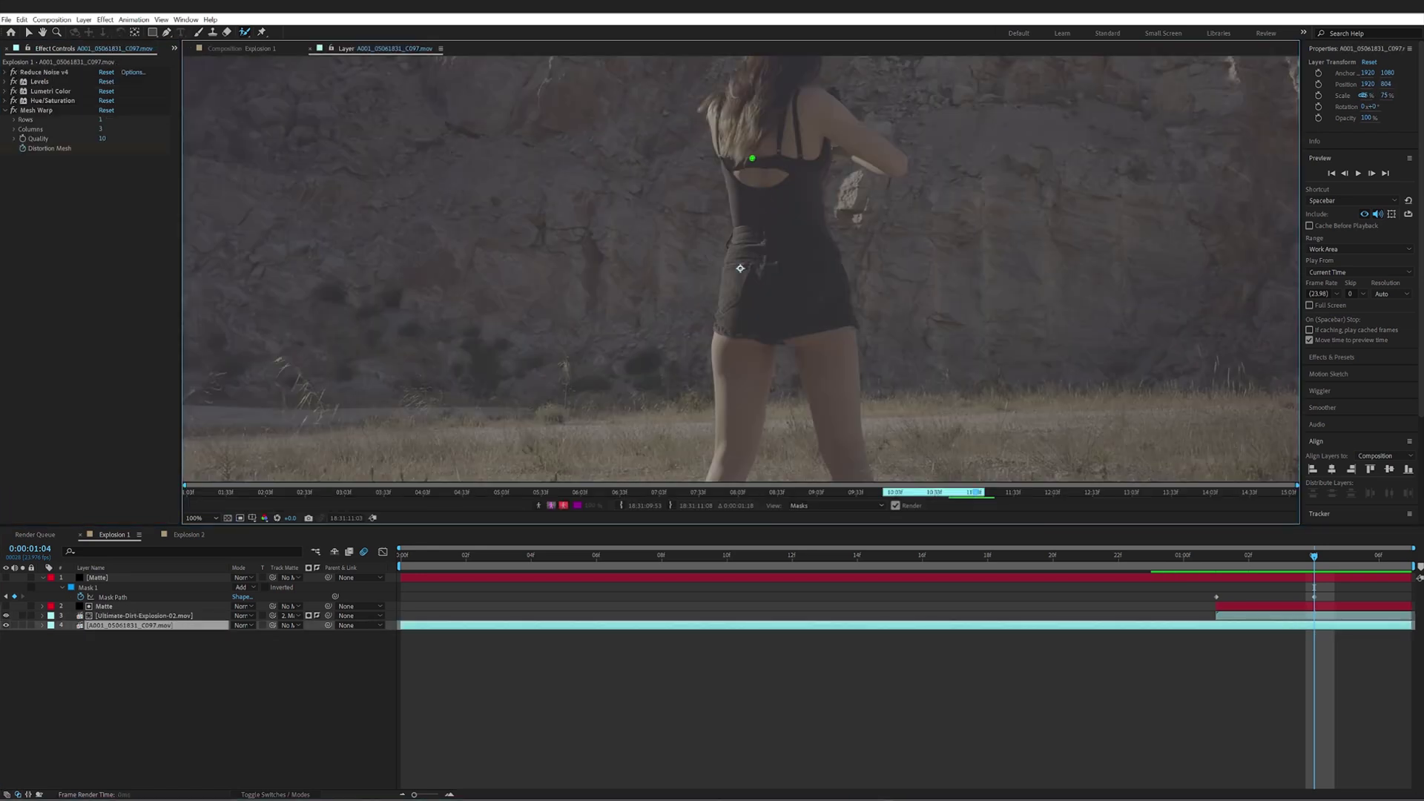
{"action": "left_click", "coordinate": [757, 191]}
{"action": "left_click_drag", "start_coordinate": [763, 137], "coordinate": [725, 247]}
{"action": "left_click_drag", "start_coordinate": [747, 147], "coordinate": [725, 240]}
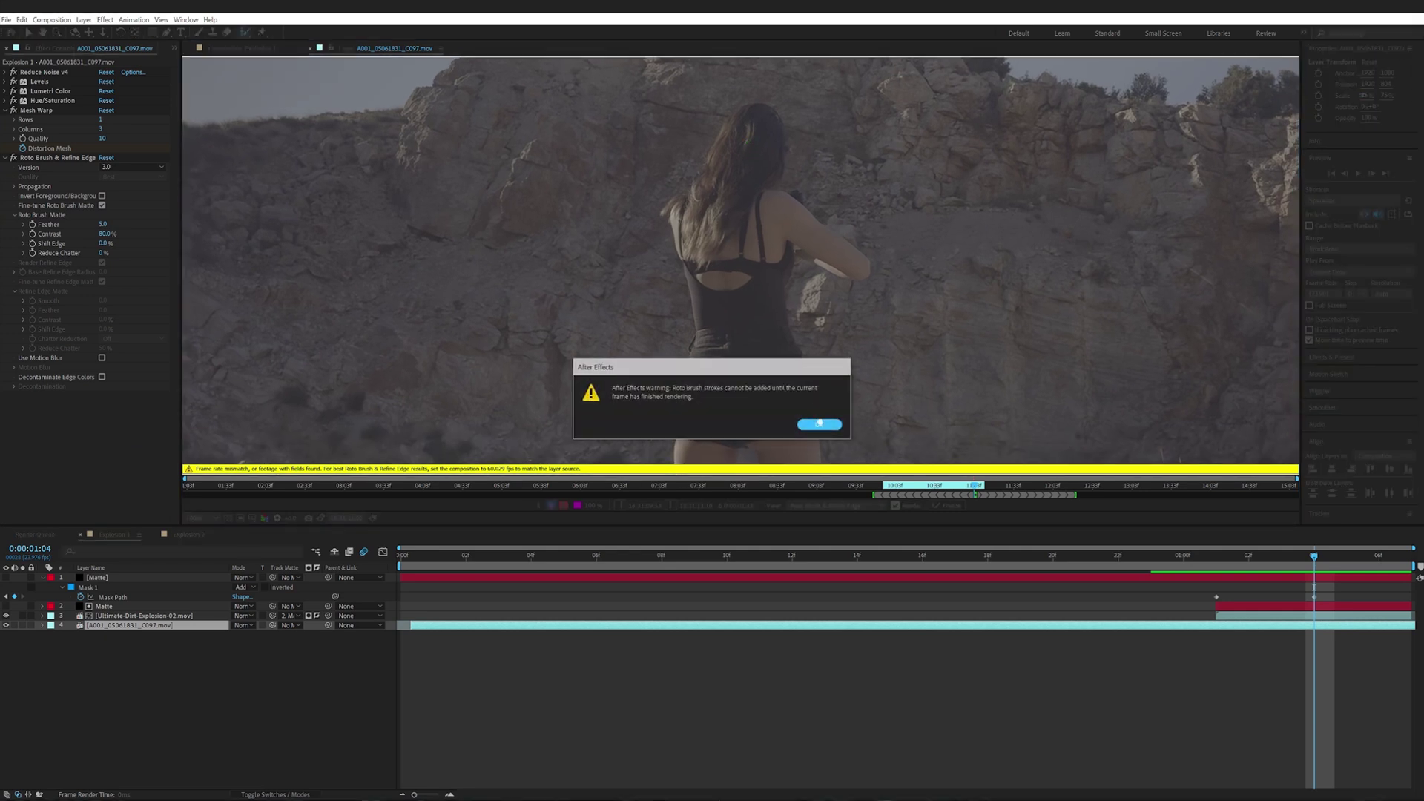
{"action": "left_click", "coordinate": [815, 423]}
{"action": "left_click_drag", "start_coordinate": [749, 194], "coordinate": [724, 258]}
{"action": "left_click", "coordinate": [807, 427]}
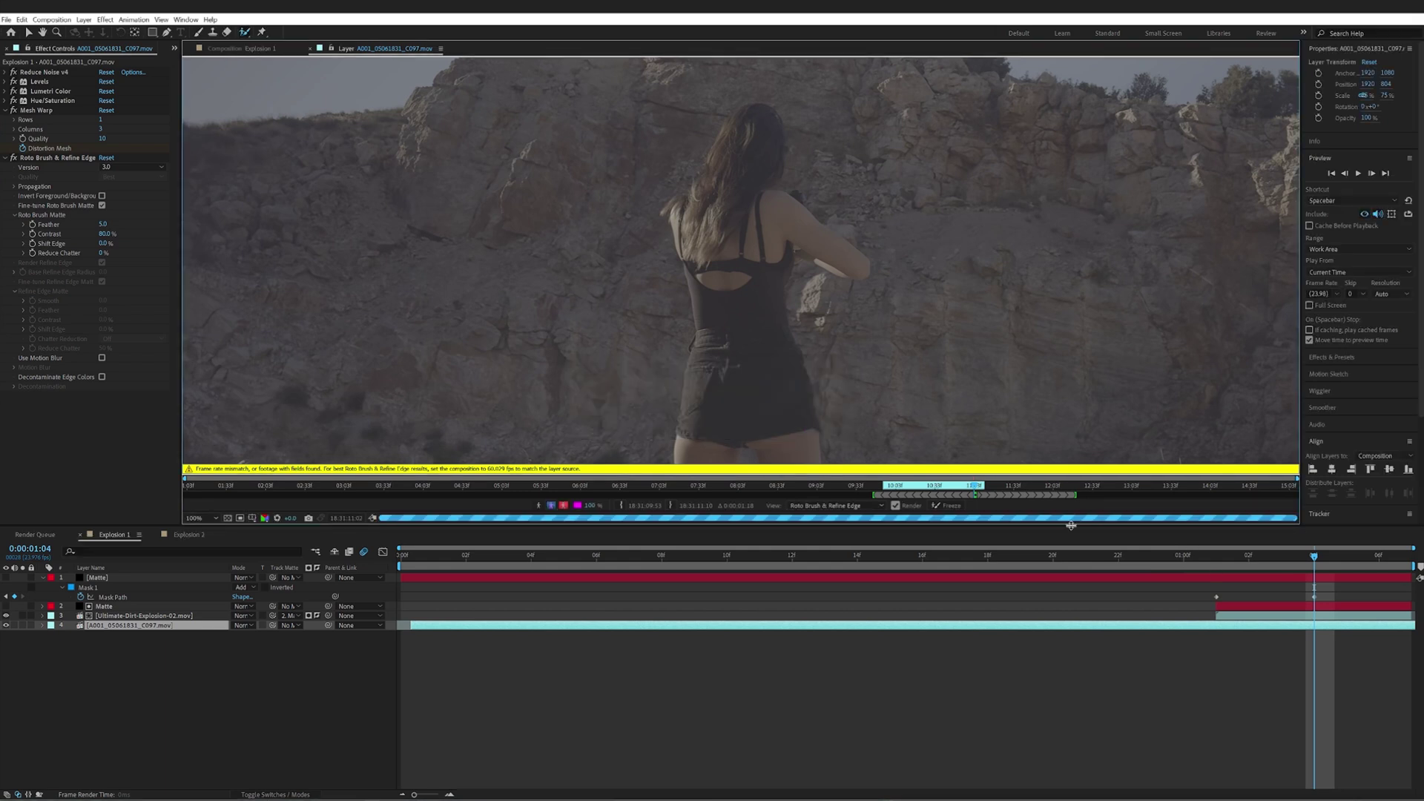
{"action": "mouse_move", "coordinate": [745, 136]}
{"action": "left_mouse_down"}
{"action": "mouse_move", "coordinate": [713, 257]}
{"action": "mouse_move", "coordinate": [708, 391]}
{"action": "mouse_move", "coordinate": [743, 393]}
{"action": "mouse_move", "coordinate": [762, 214]}
{"action": "mouse_move", "coordinate": [848, 261]}
{"action": "mouse_move", "coordinate": [793, 223]}
{"action": "mouse_move", "coordinate": [787, 194]}
{"action": "mouse_move", "coordinate": [680, 207]}
{"action": "mouse_move", "coordinate": [680, 224]}
{"action": "mouse_move", "coordinate": [735, 176]}
{"action": "mouse_move", "coordinate": [741, 125]}
{"action": "mouse_move", "coordinate": [764, 166]}
{"action": "left_mouse_up"}
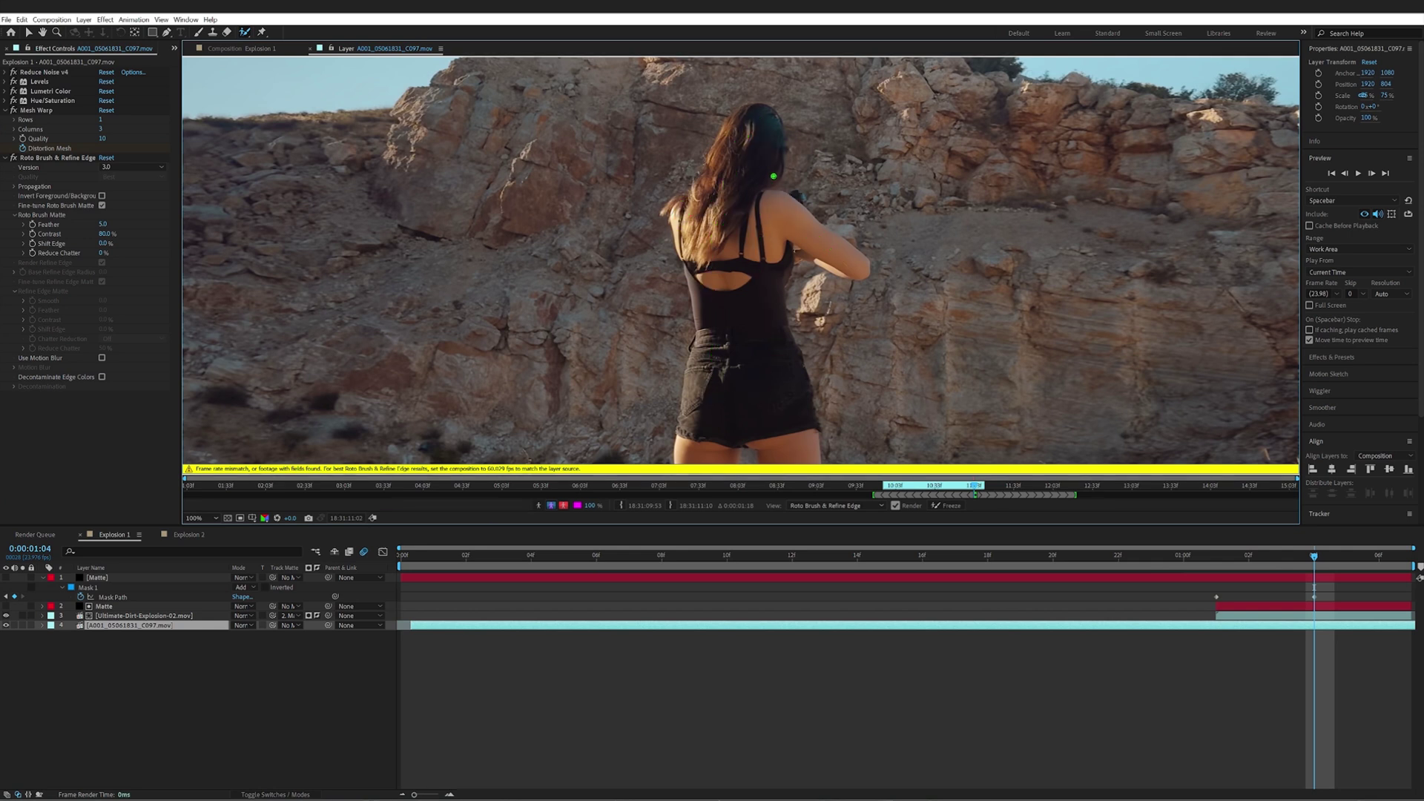
{"action": "left_click_drag", "start_coordinate": [610, 204], "coordinate": [604, 294]}
{"action": "mouse_move", "coordinate": [823, 82]}
{"action": "left_mouse_down"}
{"action": "mouse_move", "coordinate": [849, 129]}
{"action": "mouse_move", "coordinate": [857, 206]}
{"action": "left_mouse_up"}
- Return to the Explosion 1 composition and remove the Roto Brush & Refine Edge effect from the footage layer
{"action": "left_click", "coordinate": [215, 518]}
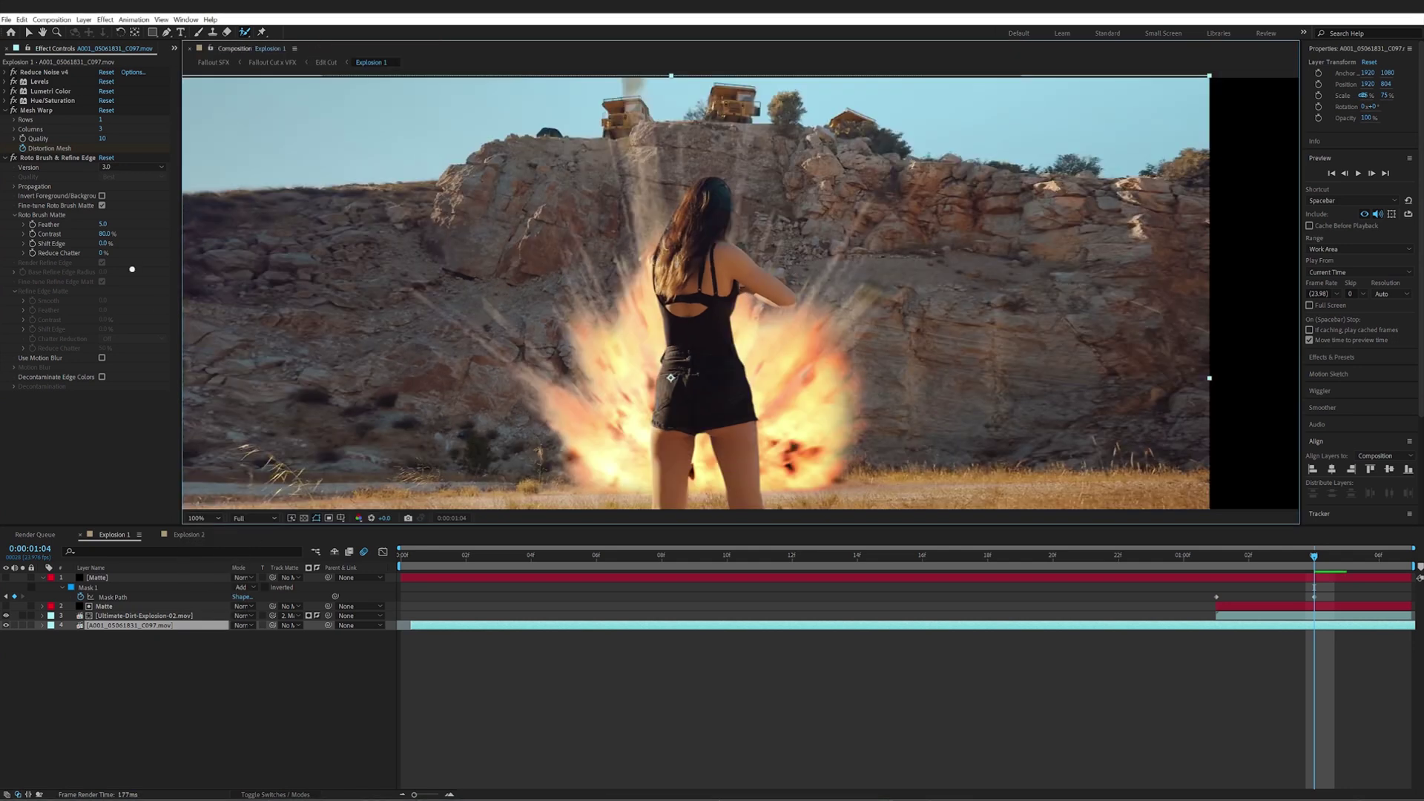
{"action": "left_click", "coordinate": [47, 154]}
{"action": "key", "text": "Delete"}
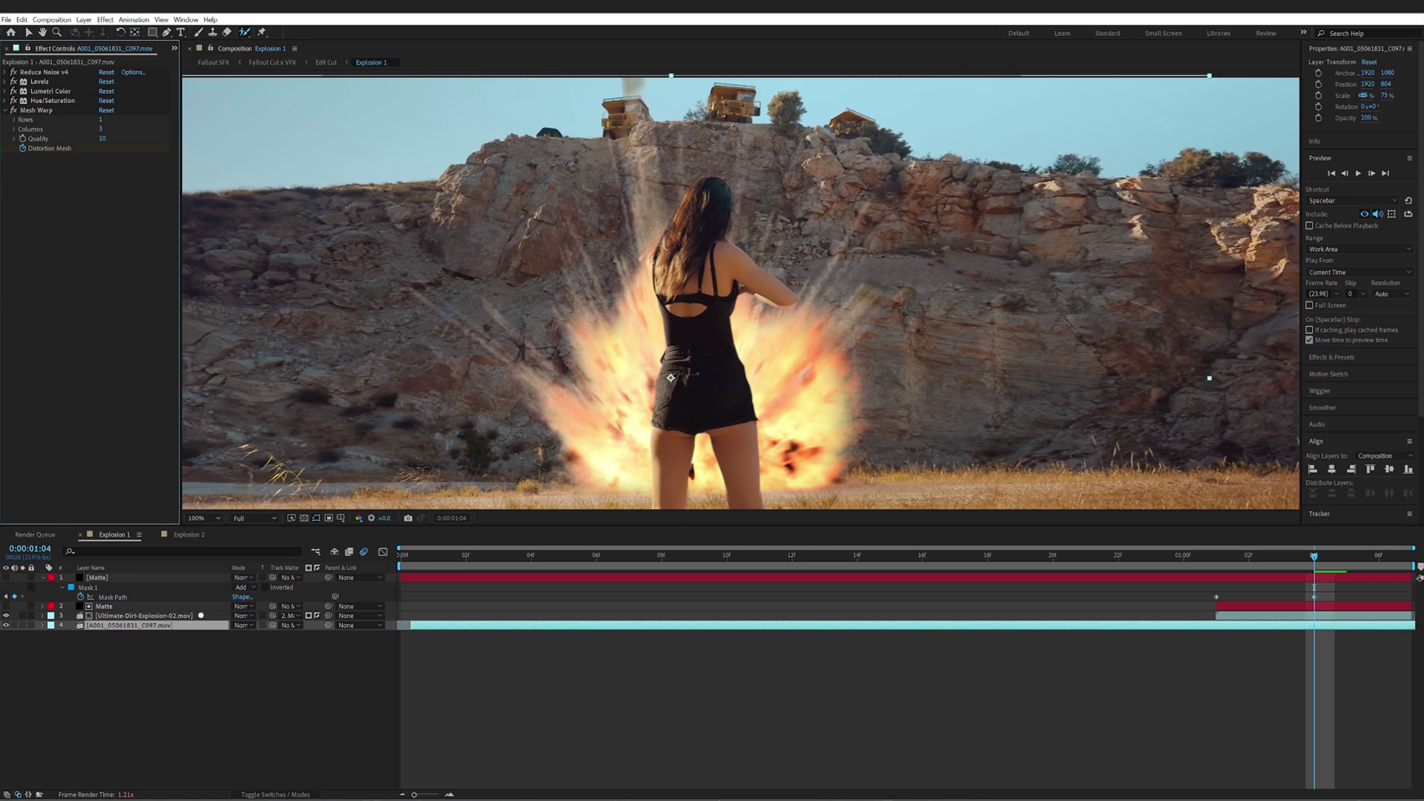
- Check the Ultimate-Dirt-Explosion-02.mov layer in the full frame and review the shot back to its beginning
{"action": "left_click", "coordinate": [147, 615]}
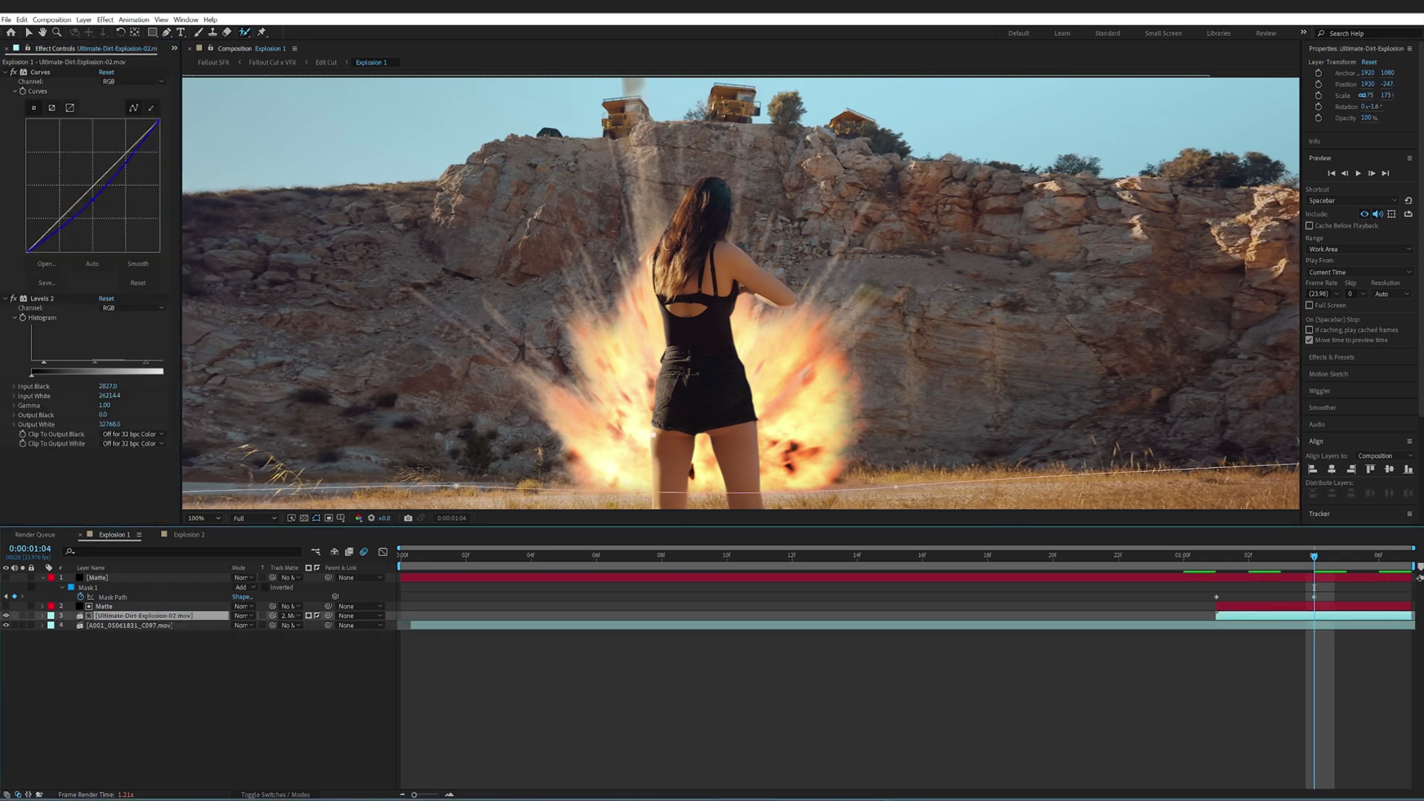
{"action": "left_click", "coordinate": [204, 517]}
{"action": "left_click", "coordinate": [211, 613]}
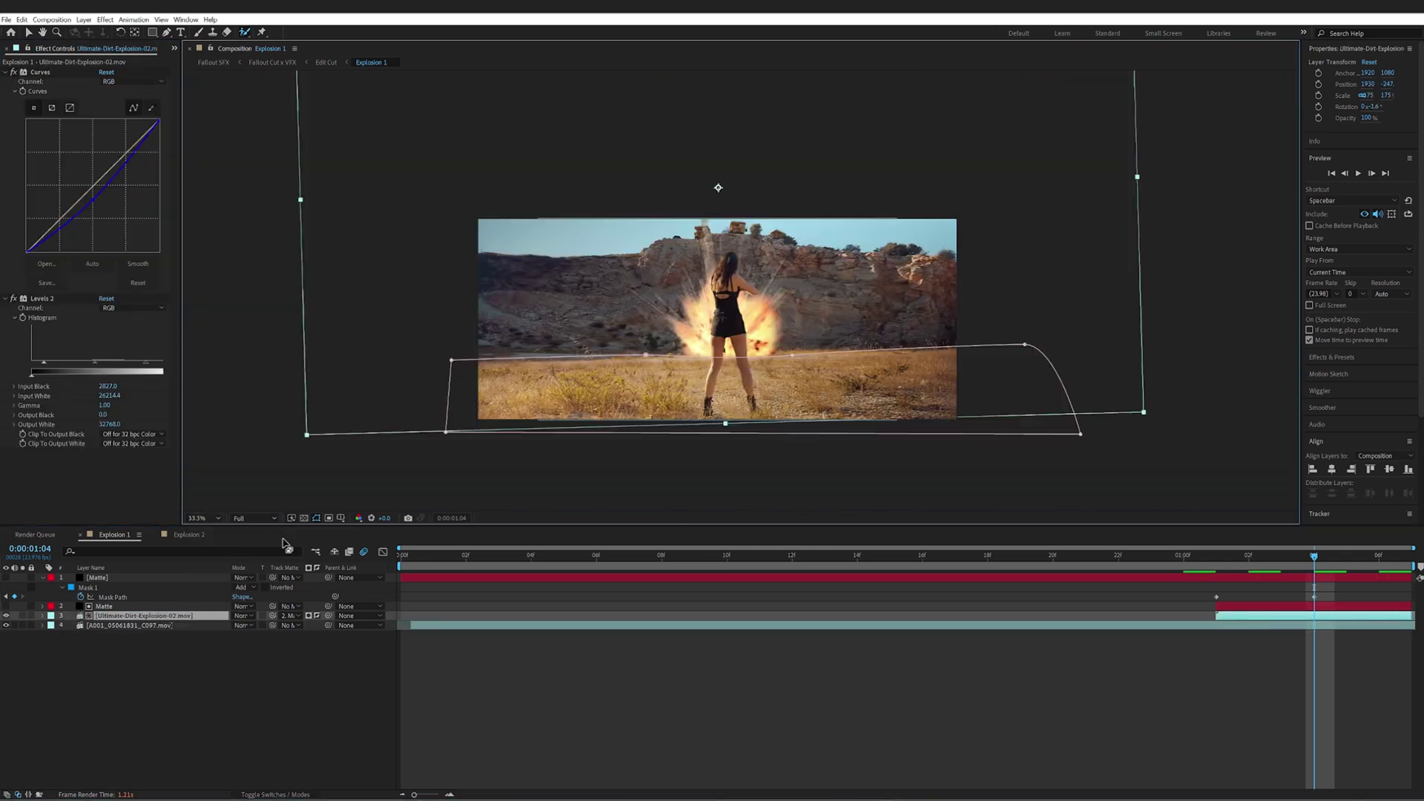
{"action": "left_click", "coordinate": [292, 705]}
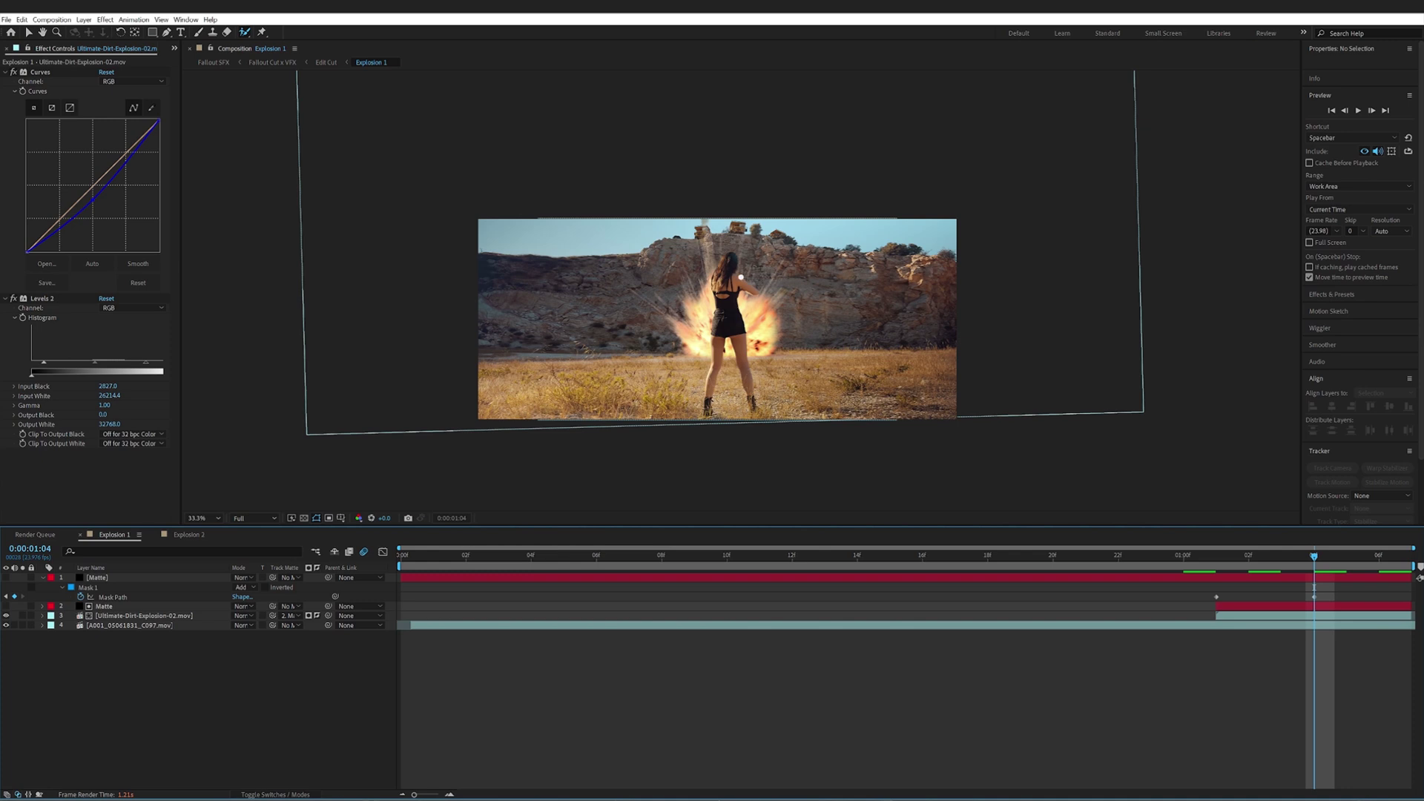
{"action": "left_click_drag", "start_coordinate": [1090, 552], "coordinate": [537, 604]}
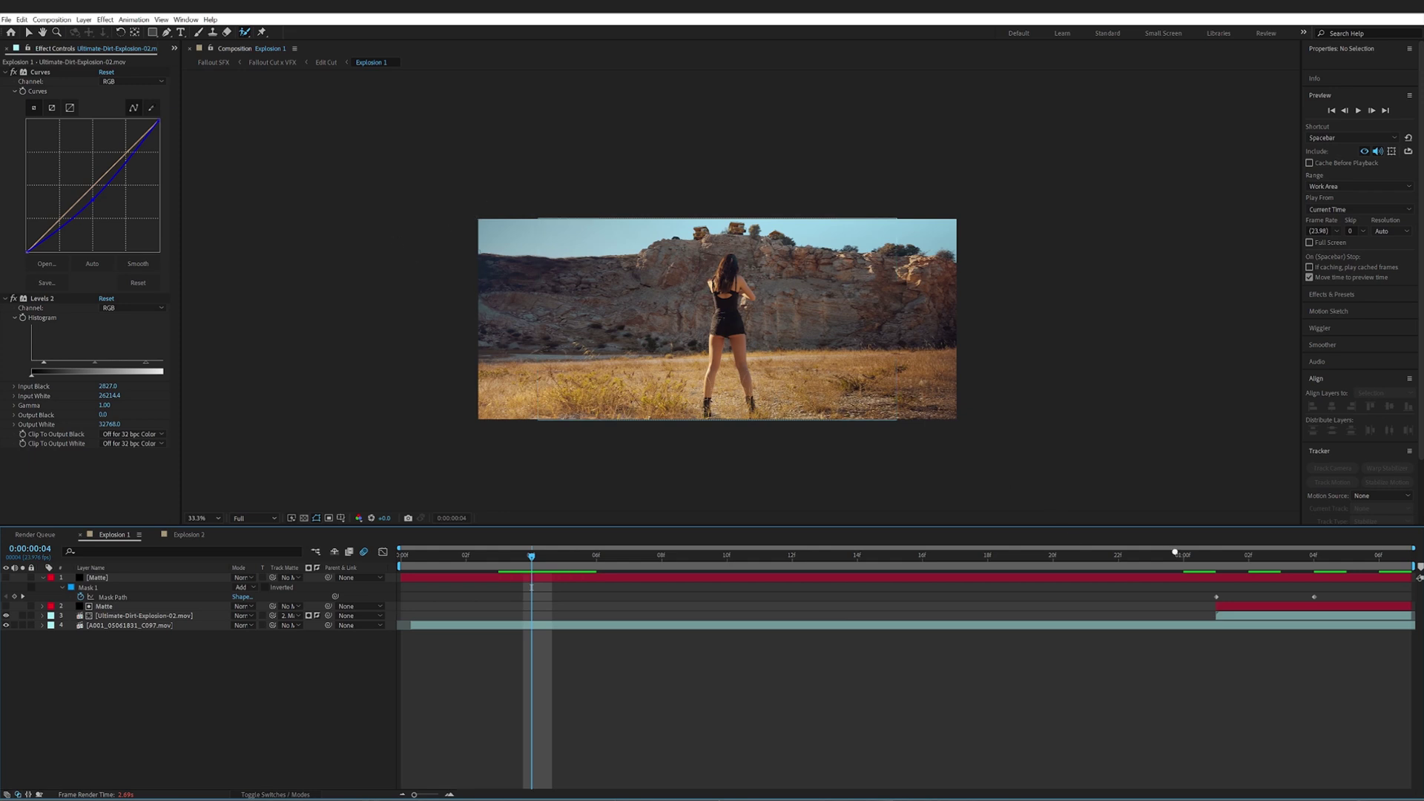
- Delete the newly masked Matte solid from the top of the Explosion 1 layer stack
{"action": "mouse_move", "coordinate": [1211, 562]}
{"action": "left_mouse_down"}
{"action": "mouse_move", "coordinate": [1379, 557]}
{"action": "mouse_move", "coordinate": [1189, 554]}
{"action": "left_mouse_up"}
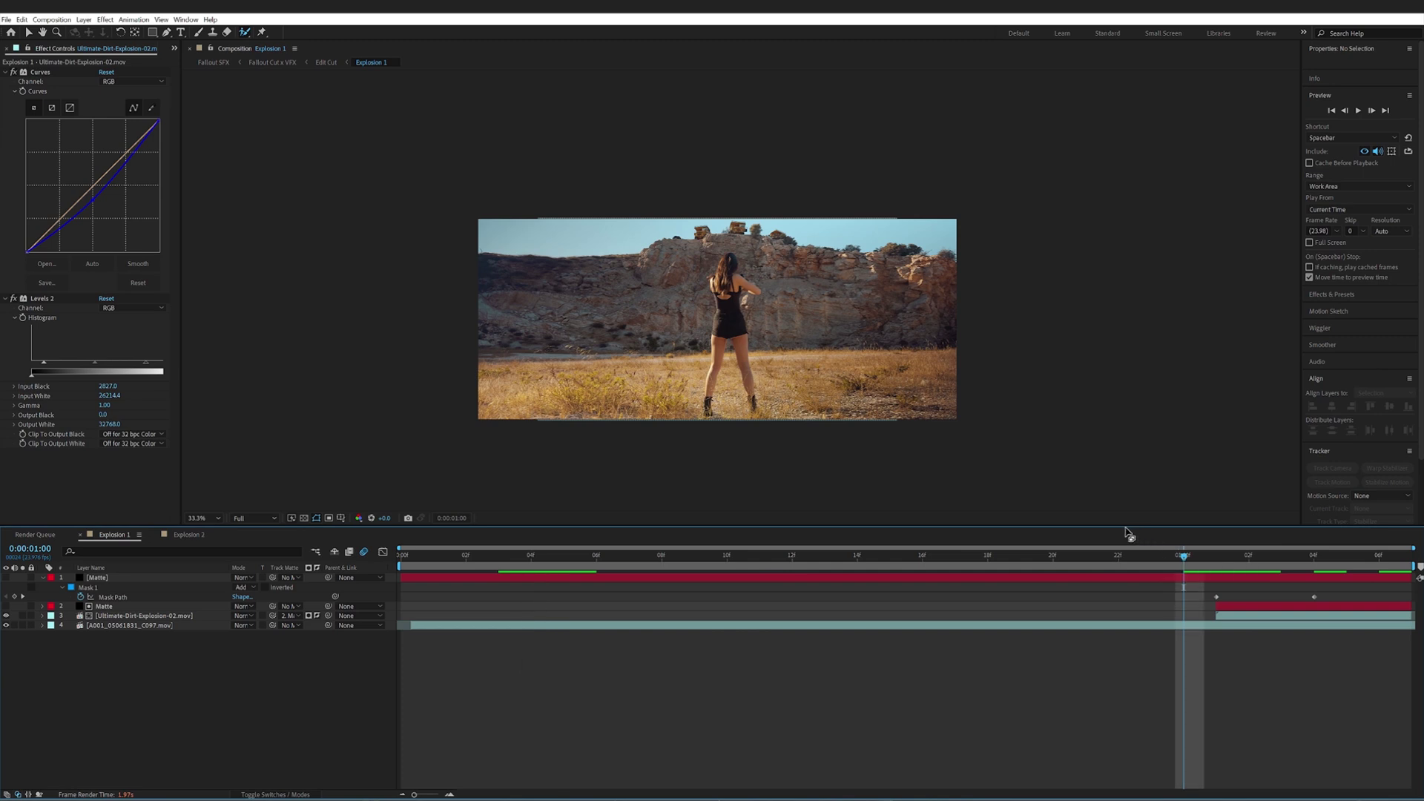
{"action": "left_click", "coordinate": [115, 579]}
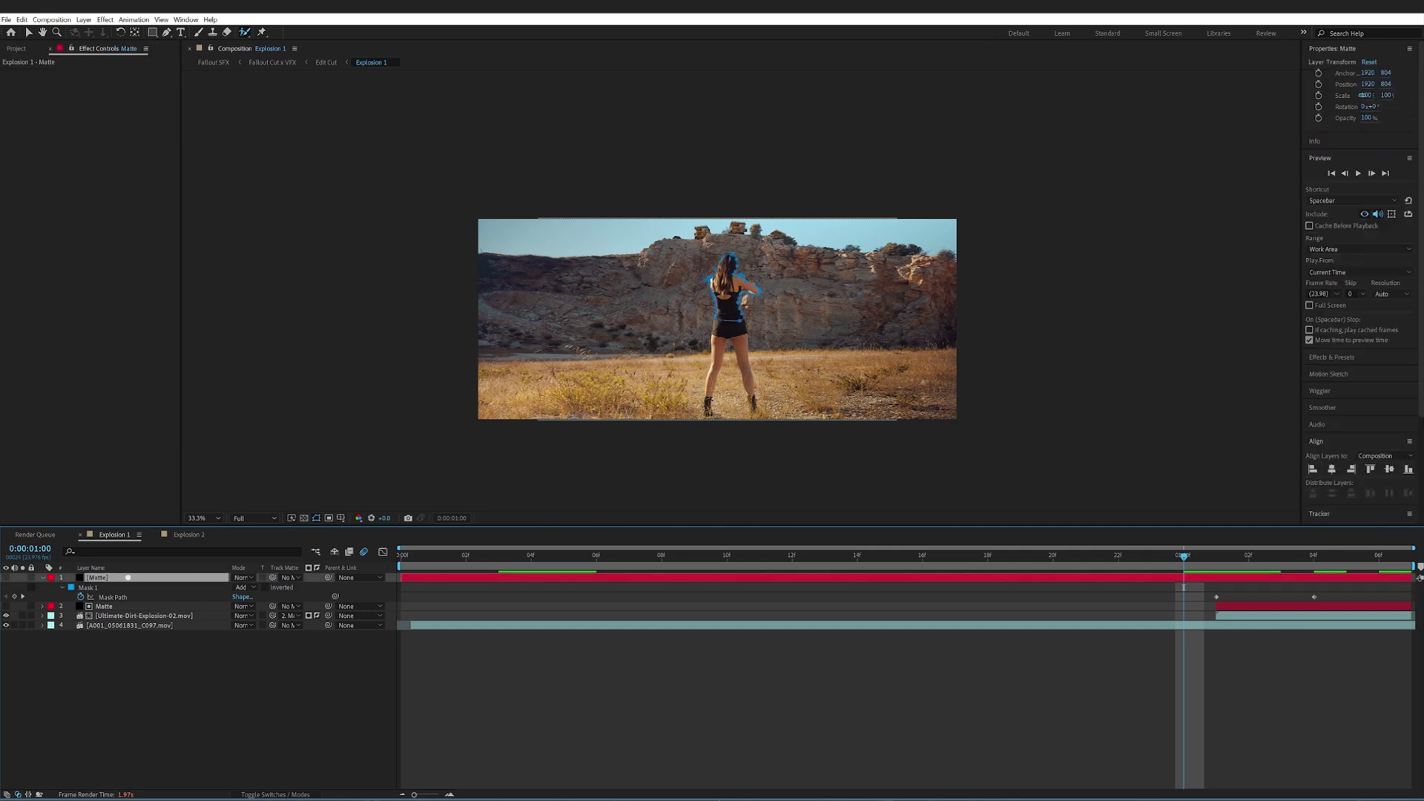
{"action": "key", "text": "Delete"}
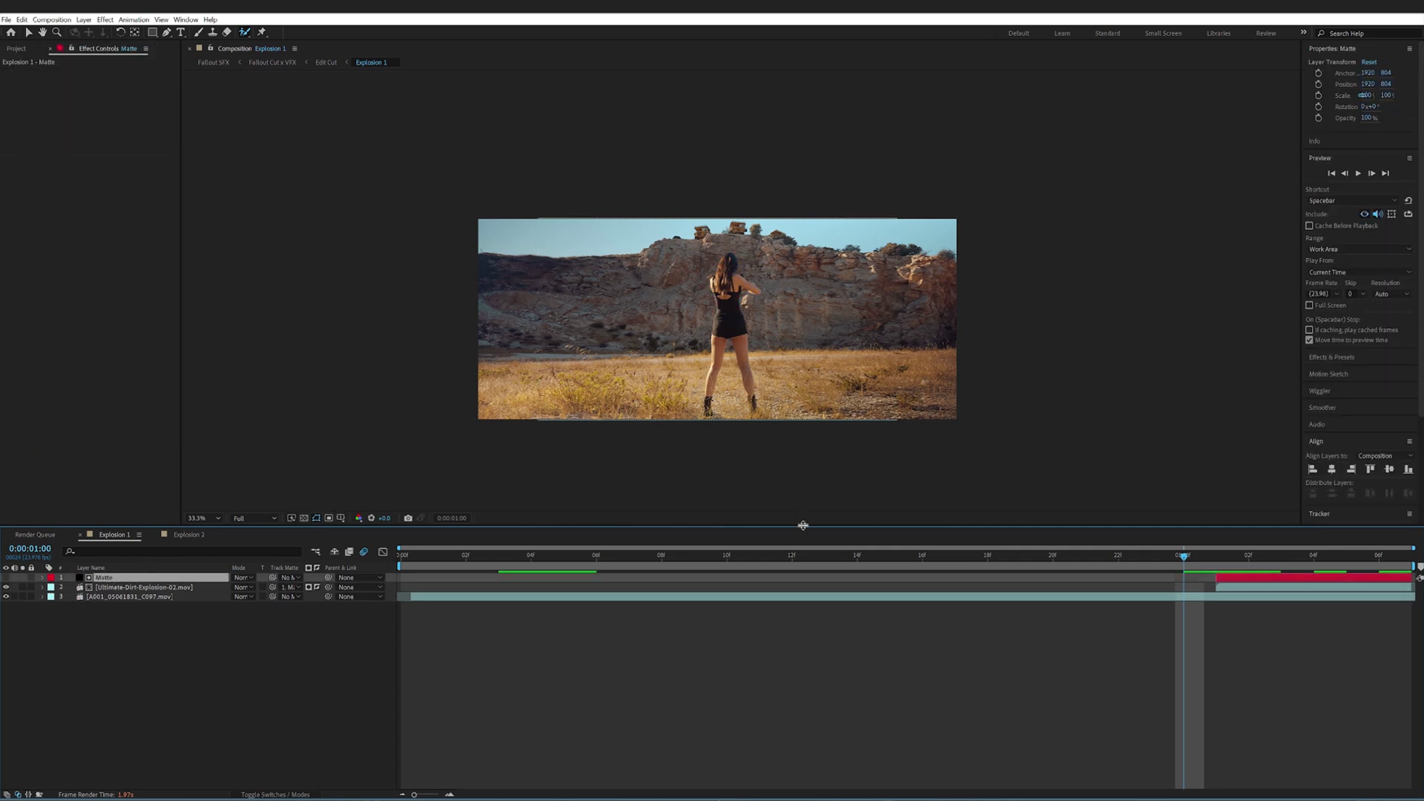
- Reveal all mask properties of the remaining Matte layer at 0:00:01:05, with the frame viewed at 50%
{"action": "left_click", "coordinate": [1346, 556]}
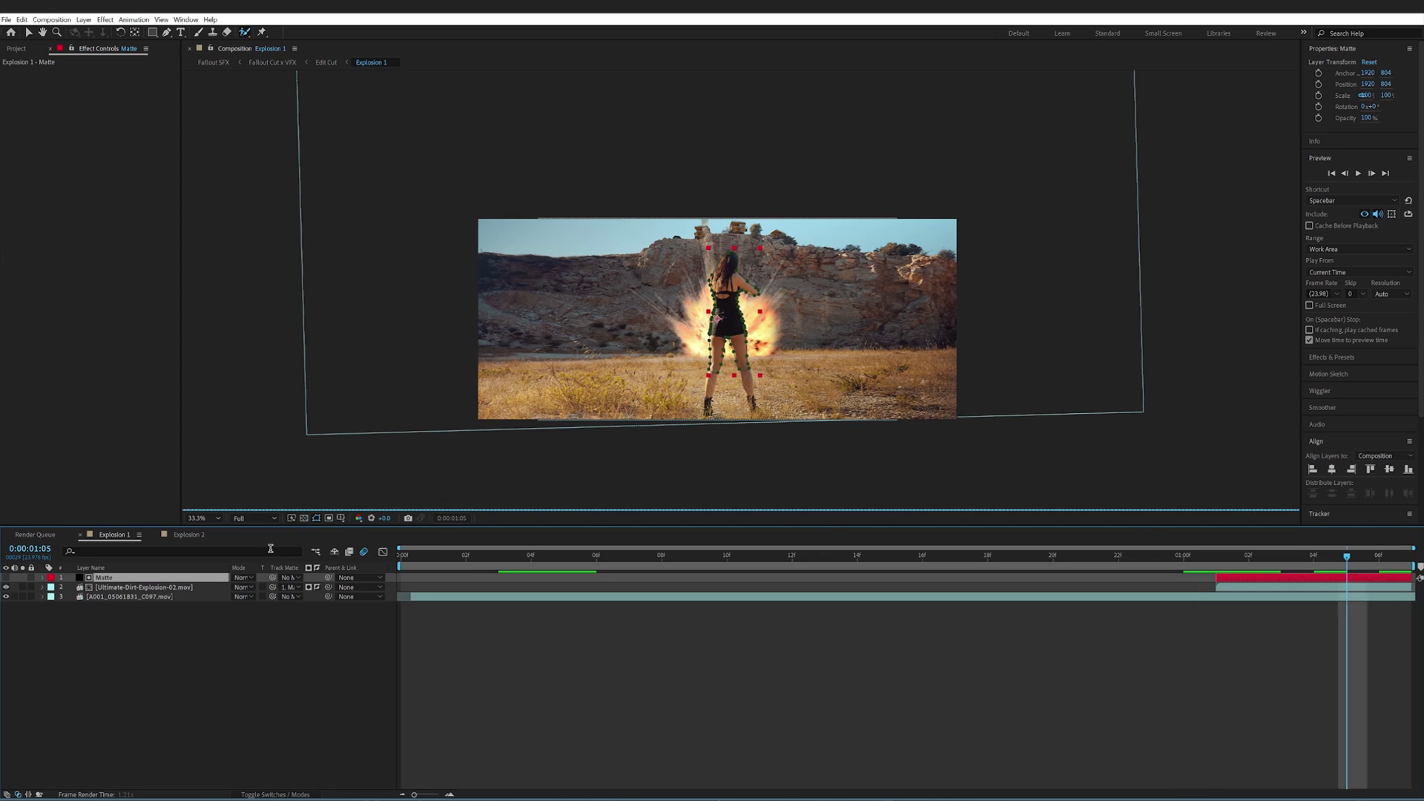
{"action": "left_click", "coordinate": [209, 519]}
{"action": "left_click", "coordinate": [215, 636]}
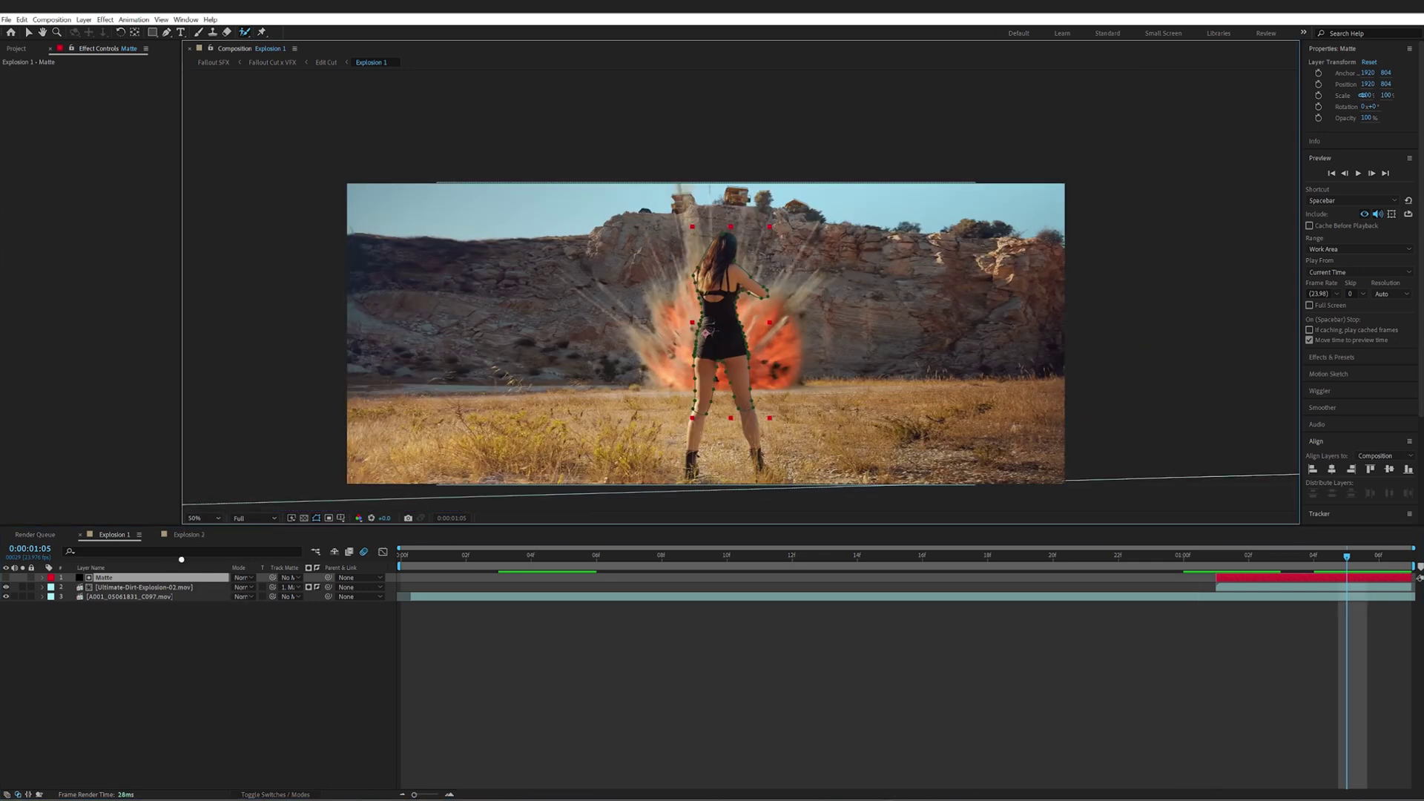
{"action": "key", "text": "m"}
{"action": "key", "text": "m"}
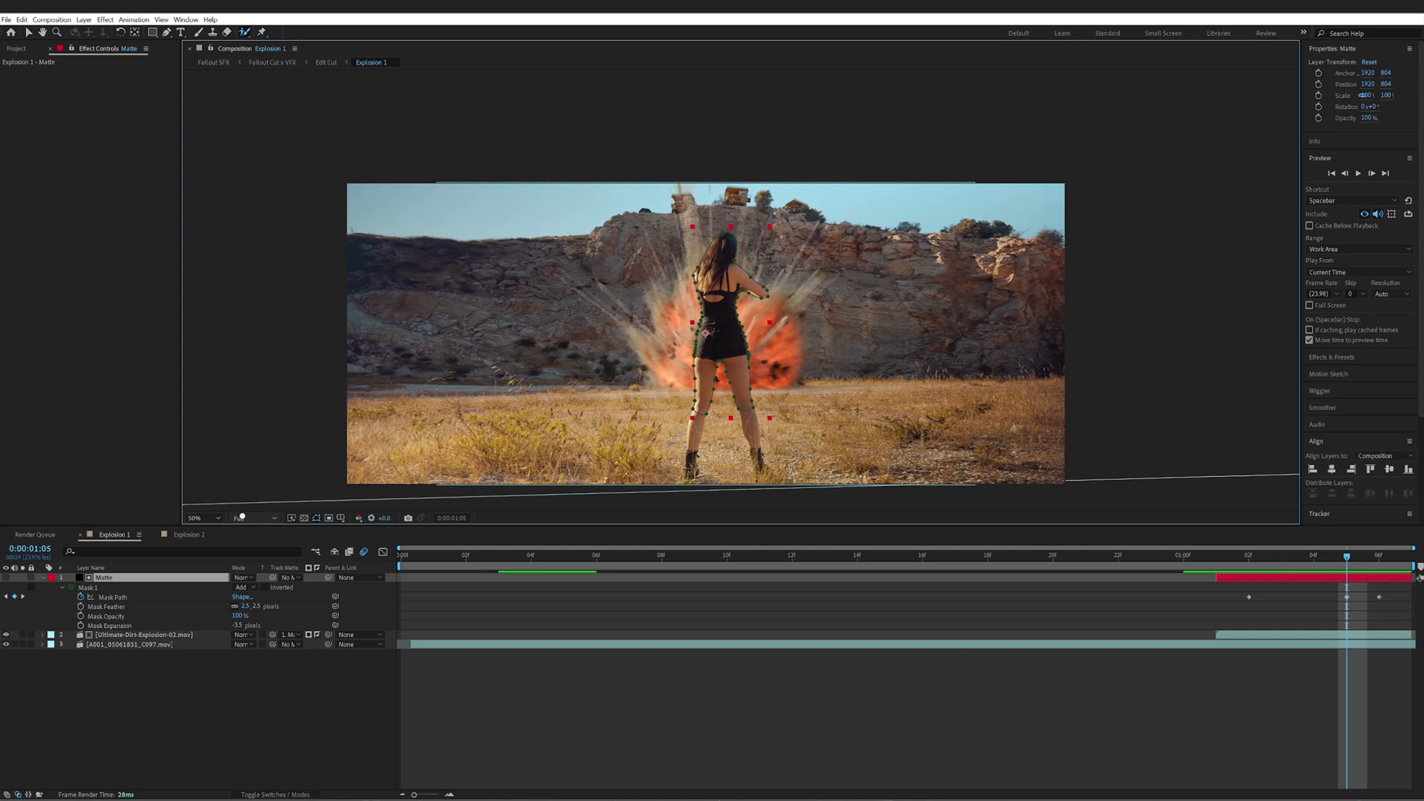
- Hide the mask outlines and inspect the matte edge around the woman at 200% magnification
{"action": "left_click", "coordinate": [316, 517]}
{"action": "left_click", "coordinate": [201, 518]}
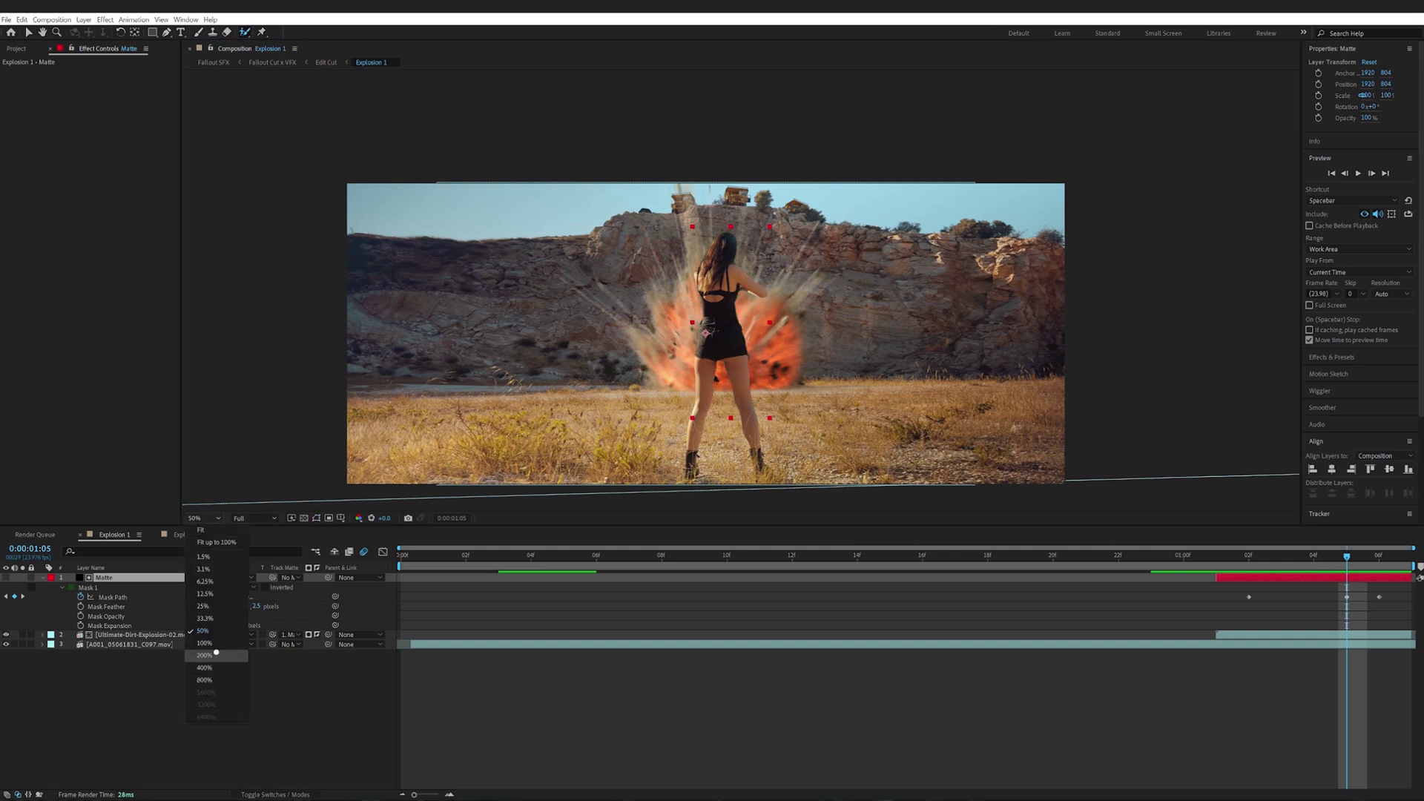
{"action": "left_click", "coordinate": [212, 655]}
{"action": "left_click_drag", "start_coordinate": [630, 276], "coordinate": [783, 280]}
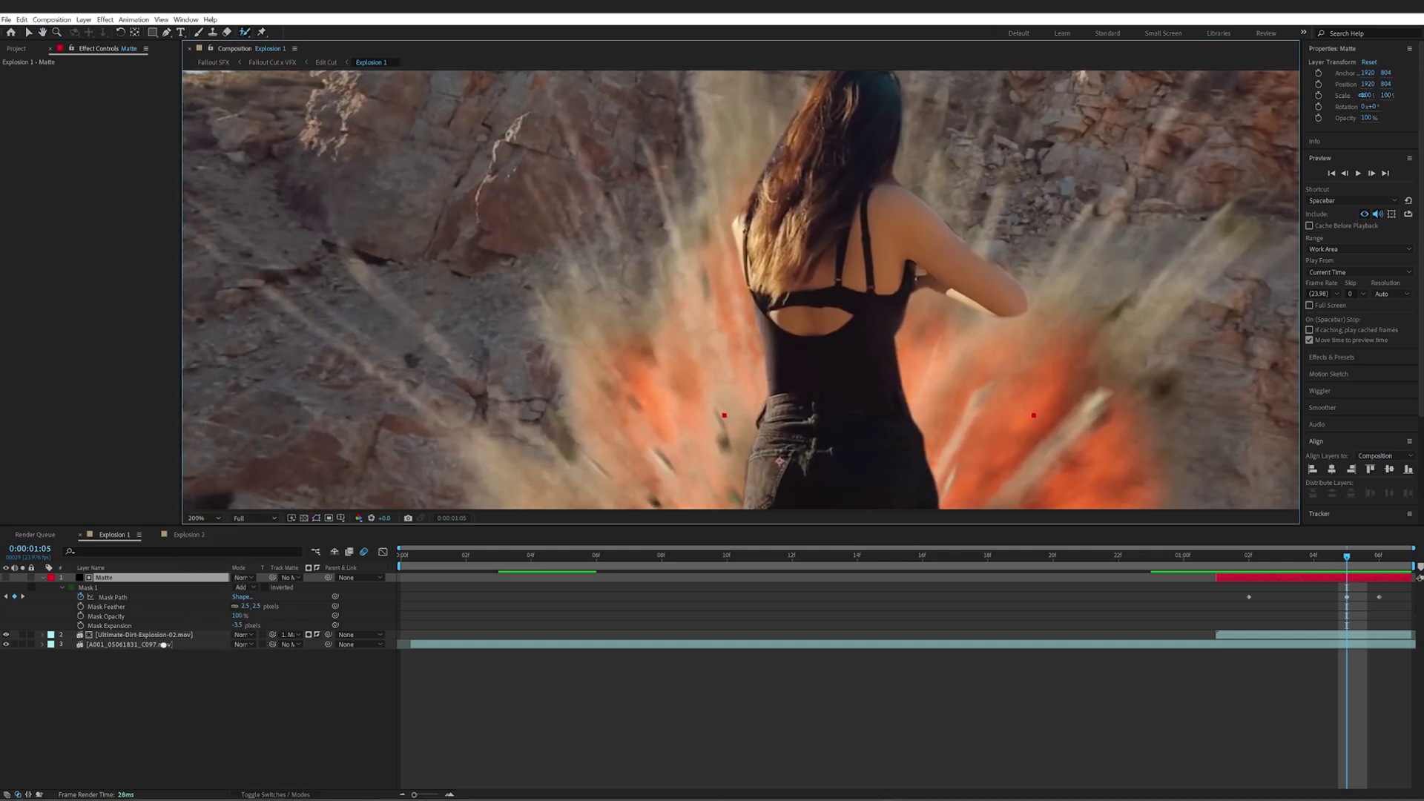
- Try a Mask Feather of 0 pixels on the Matte layer's mask, and undo it
{"action": "left_click", "coordinate": [123, 607]}
{"action": "left_click", "coordinate": [246, 606]}
{"action": "type", "text": "0"}
{"action": "left_click", "coordinate": [282, 697]}
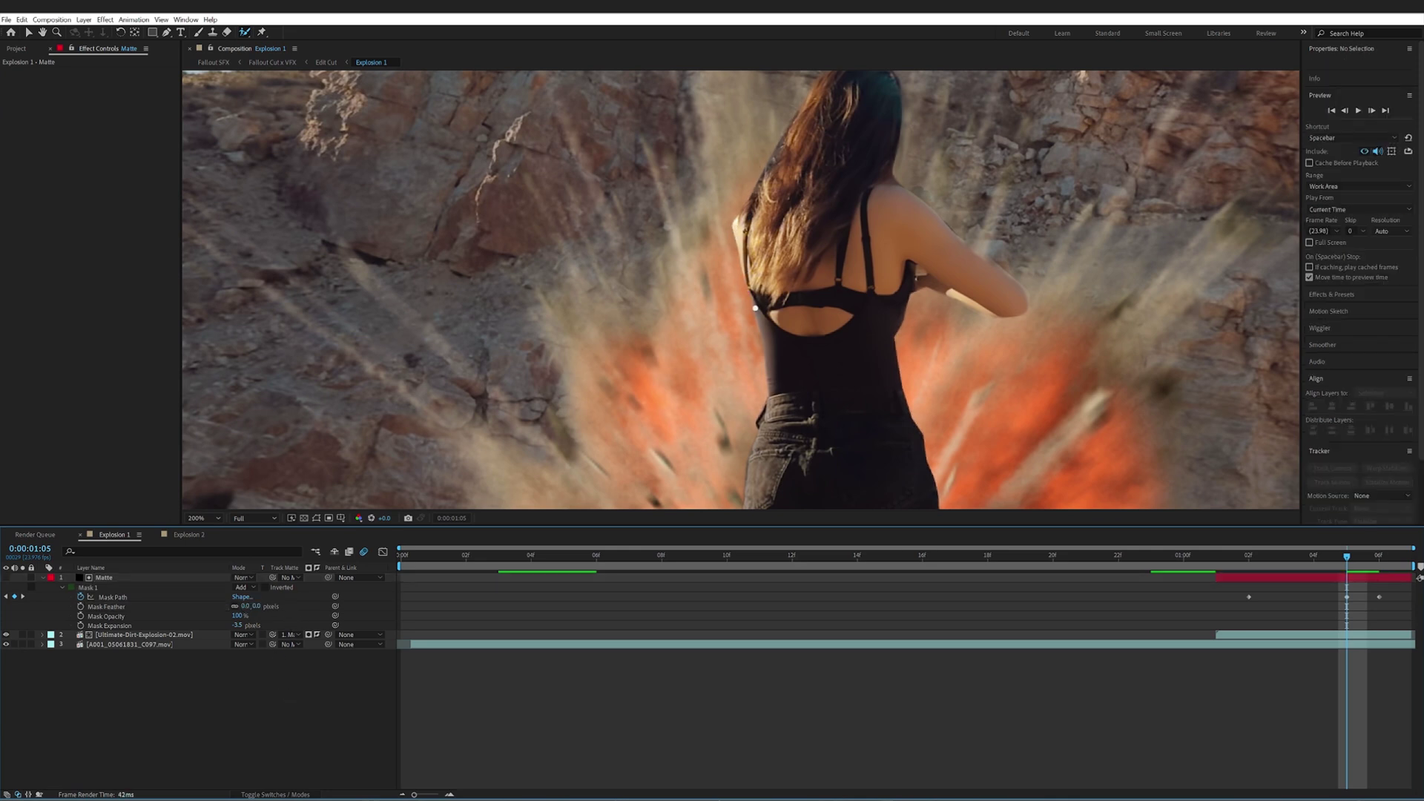
{"action": "key", "text": "ctrl+z"}
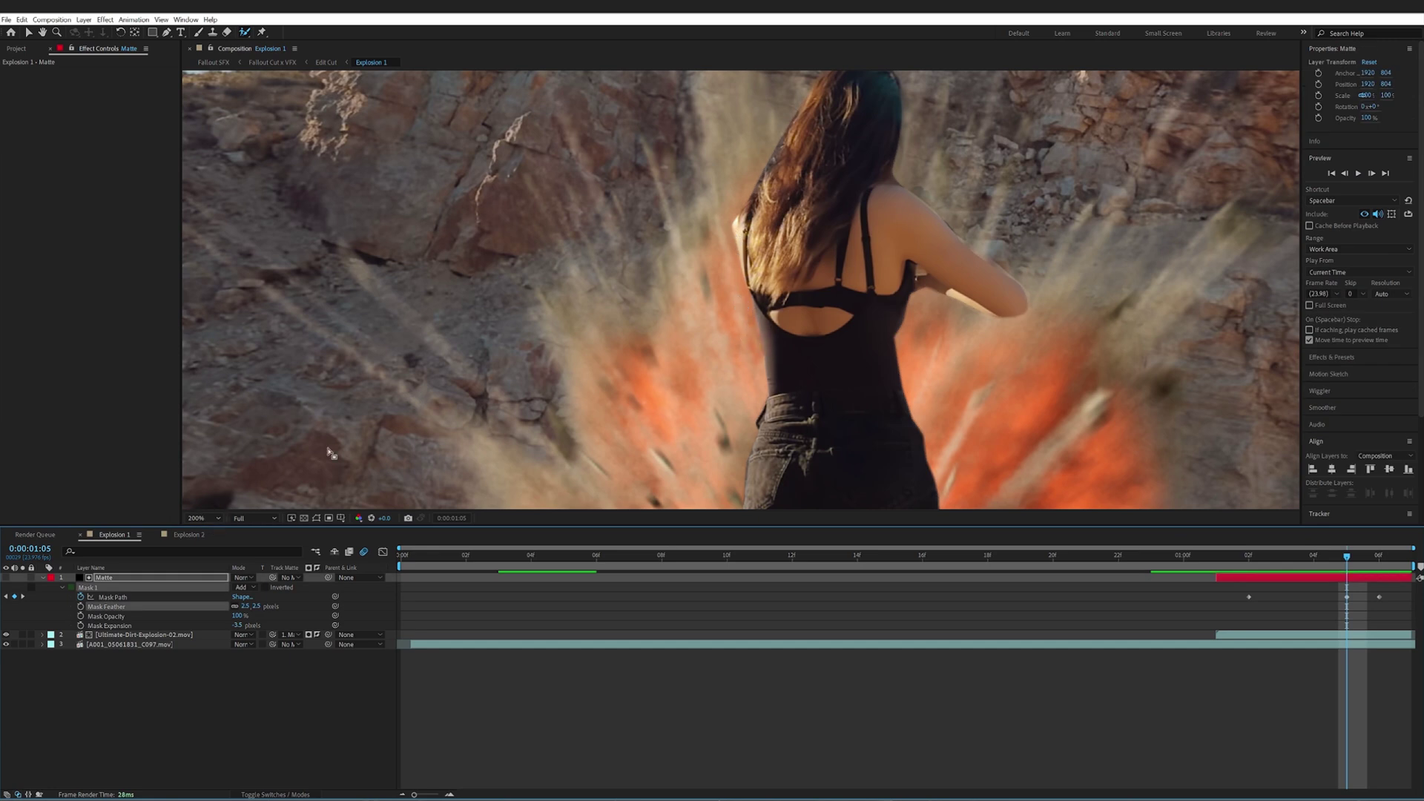
- Review the explosion behind the woman frame by frame from 0:00:01:01 to 0:00:01:03 at 50% magnification
{"action": "left_click", "coordinate": [212, 517]}
{"action": "left_click", "coordinate": [200, 530]}
{"action": "left_click", "coordinate": [201, 517]}
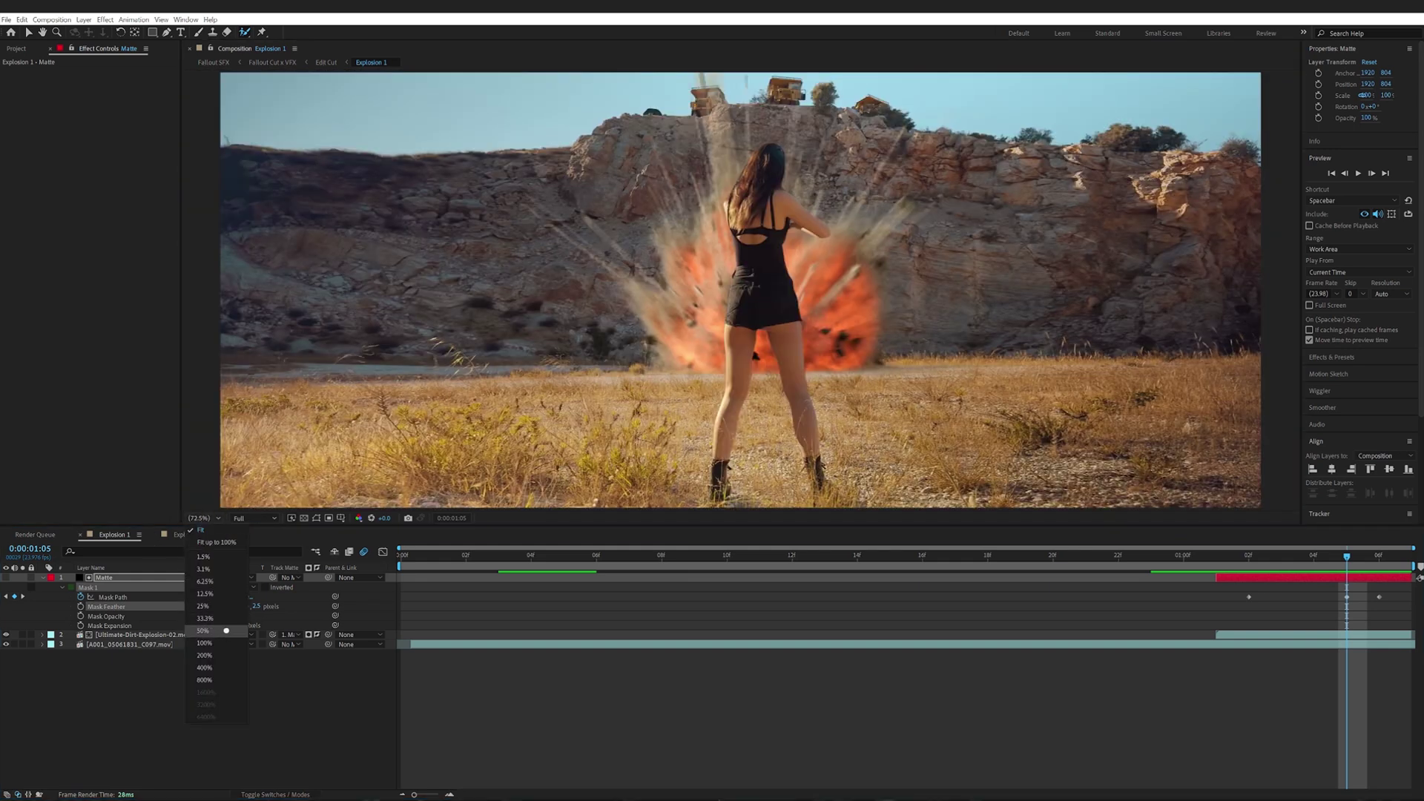
{"action": "left_click", "coordinate": [202, 630]}
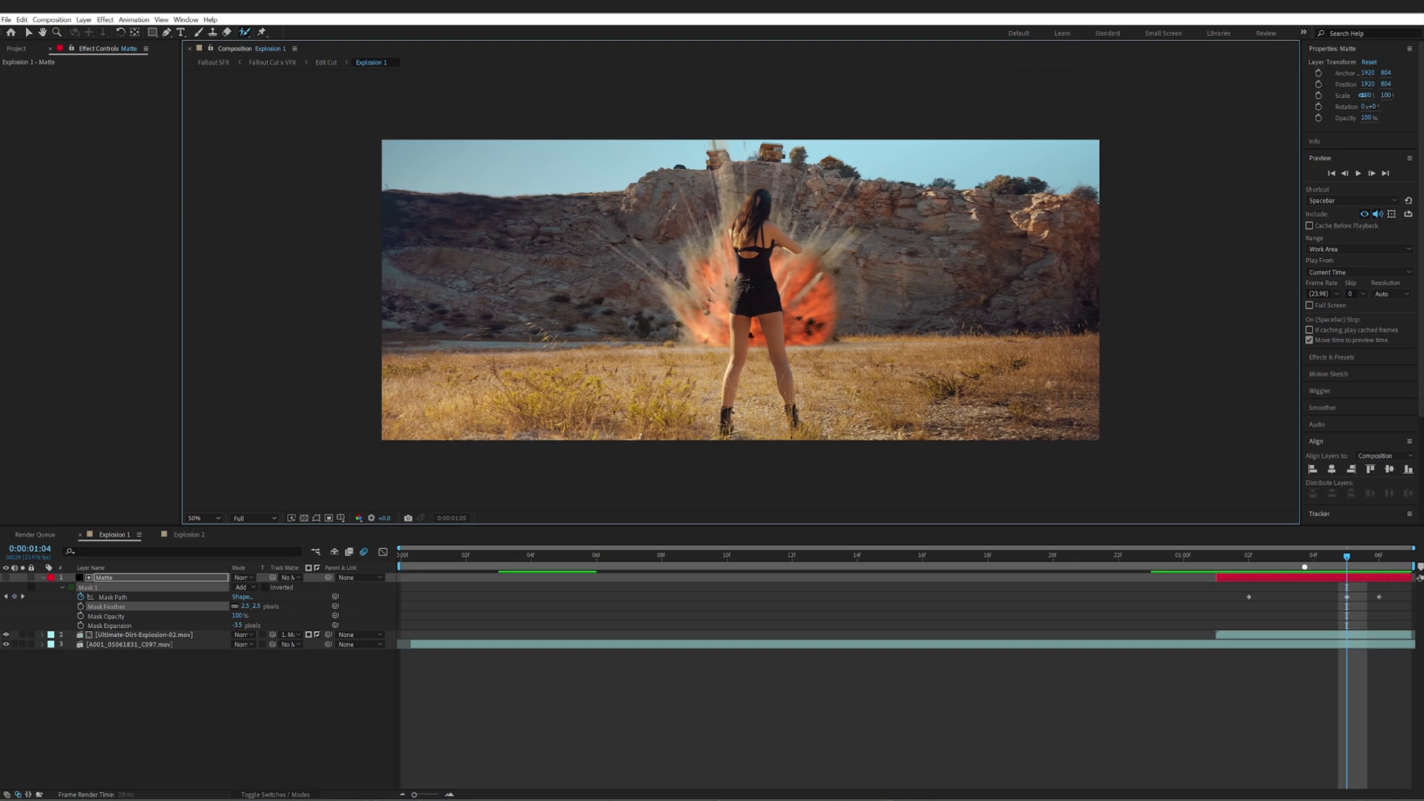
{"action": "key", "text": "Page_Up"}
{"action": "key", "text": "Page_Up"}
{"action": "key", "text": "Page_Up"}
{"action": "key", "text": "Page_Up"}
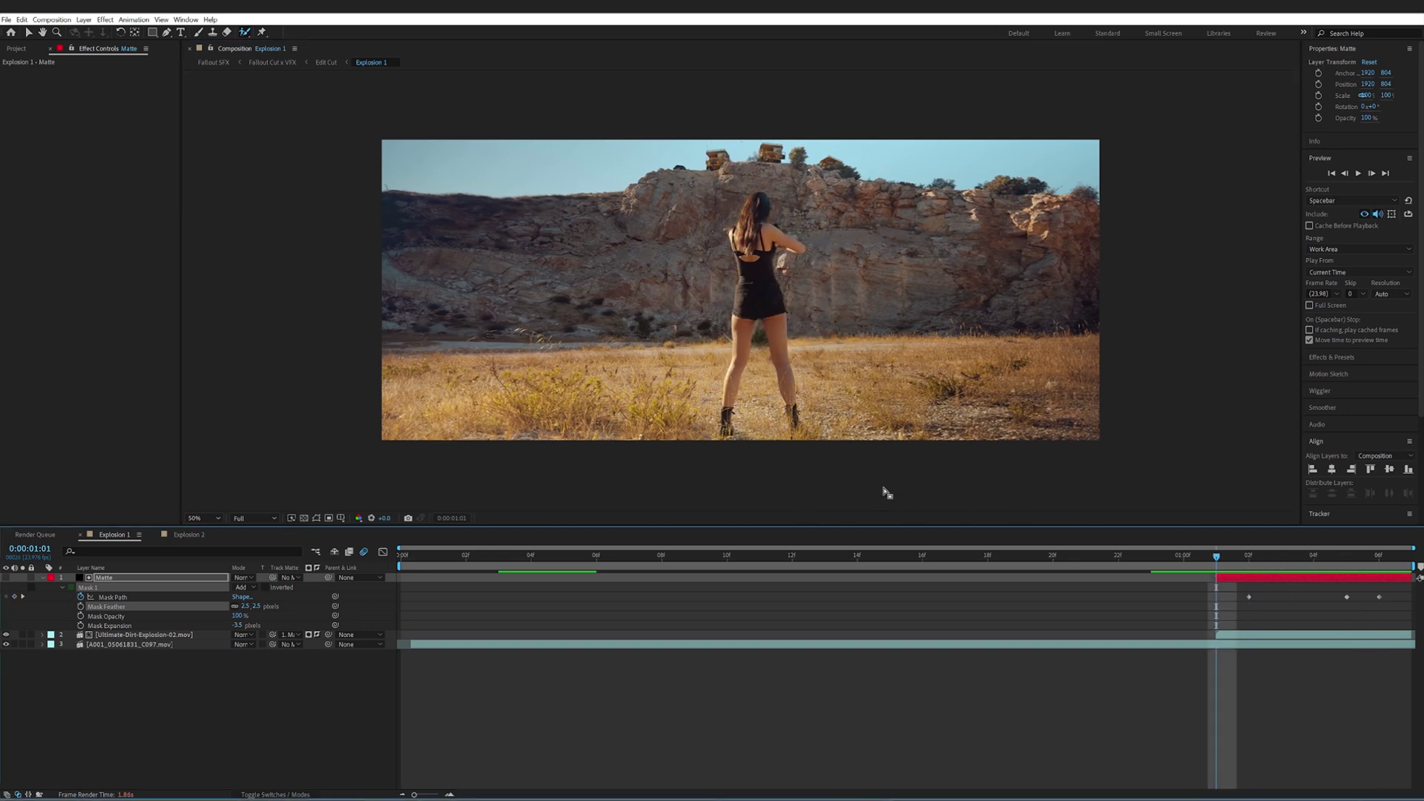
{"action": "left_click", "coordinate": [1245, 556]}
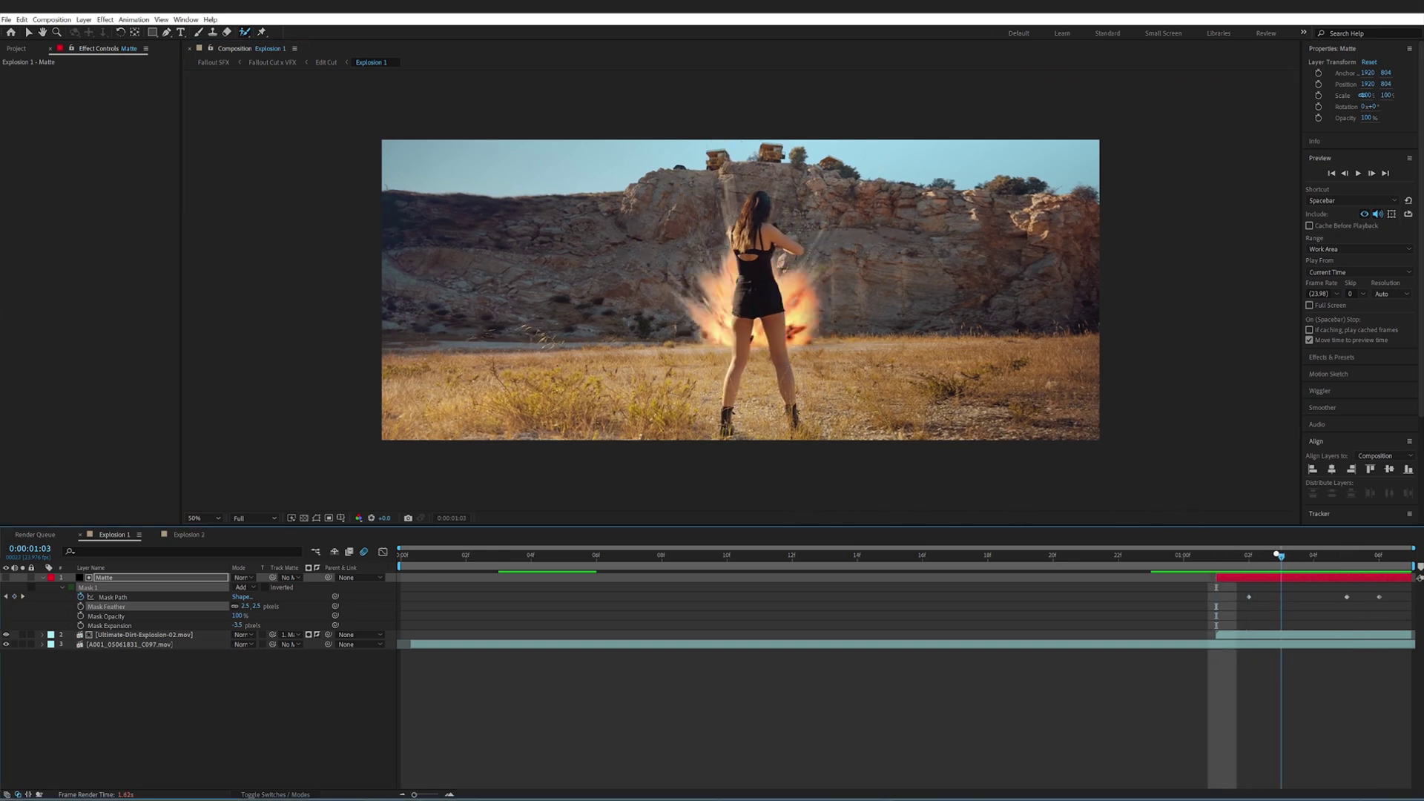
{"action": "key", "text": "Page_Down"}
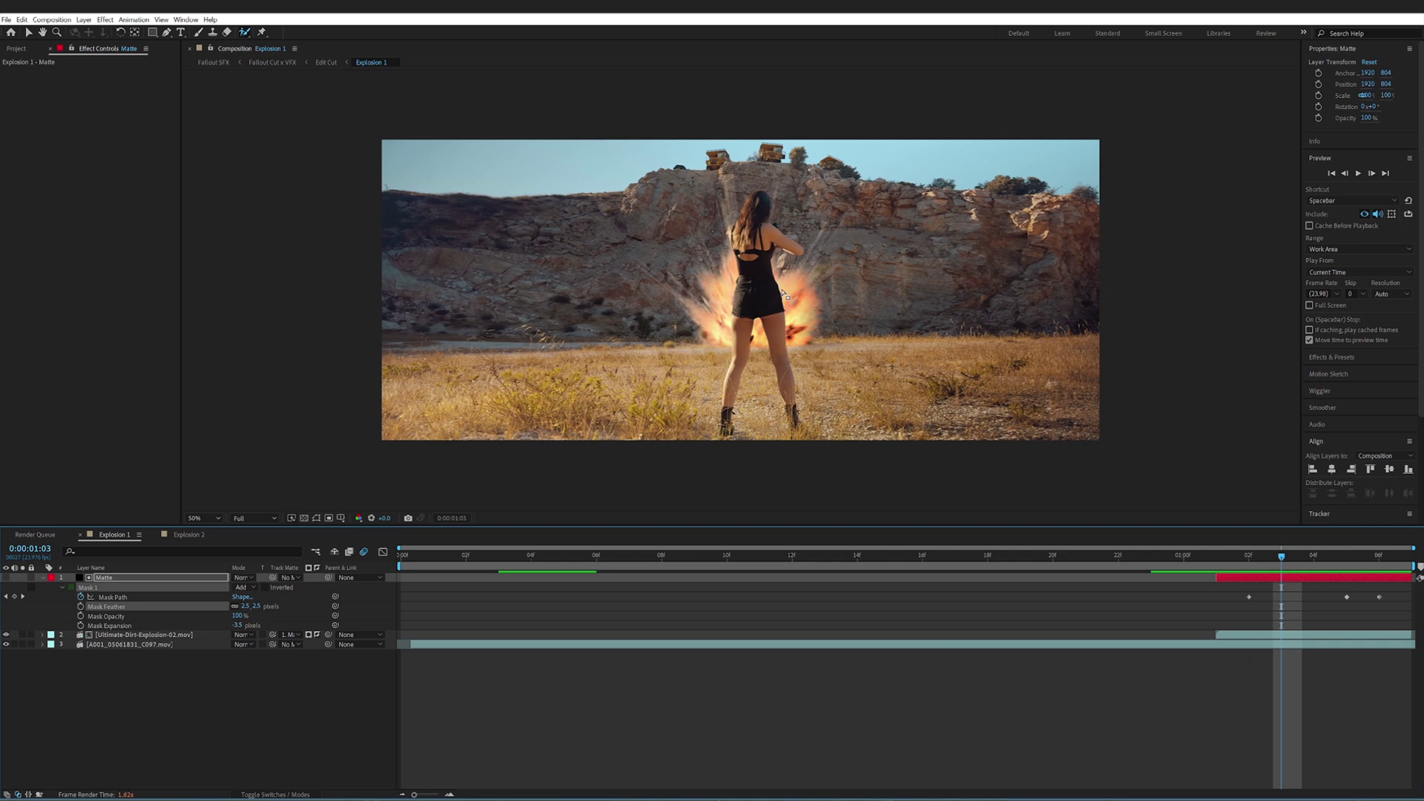
- Collapse the Matte layer's mask properties in Explosion 1 and look over the Explosion 2 composition
{"action": "left_click", "coordinate": [187, 534]}
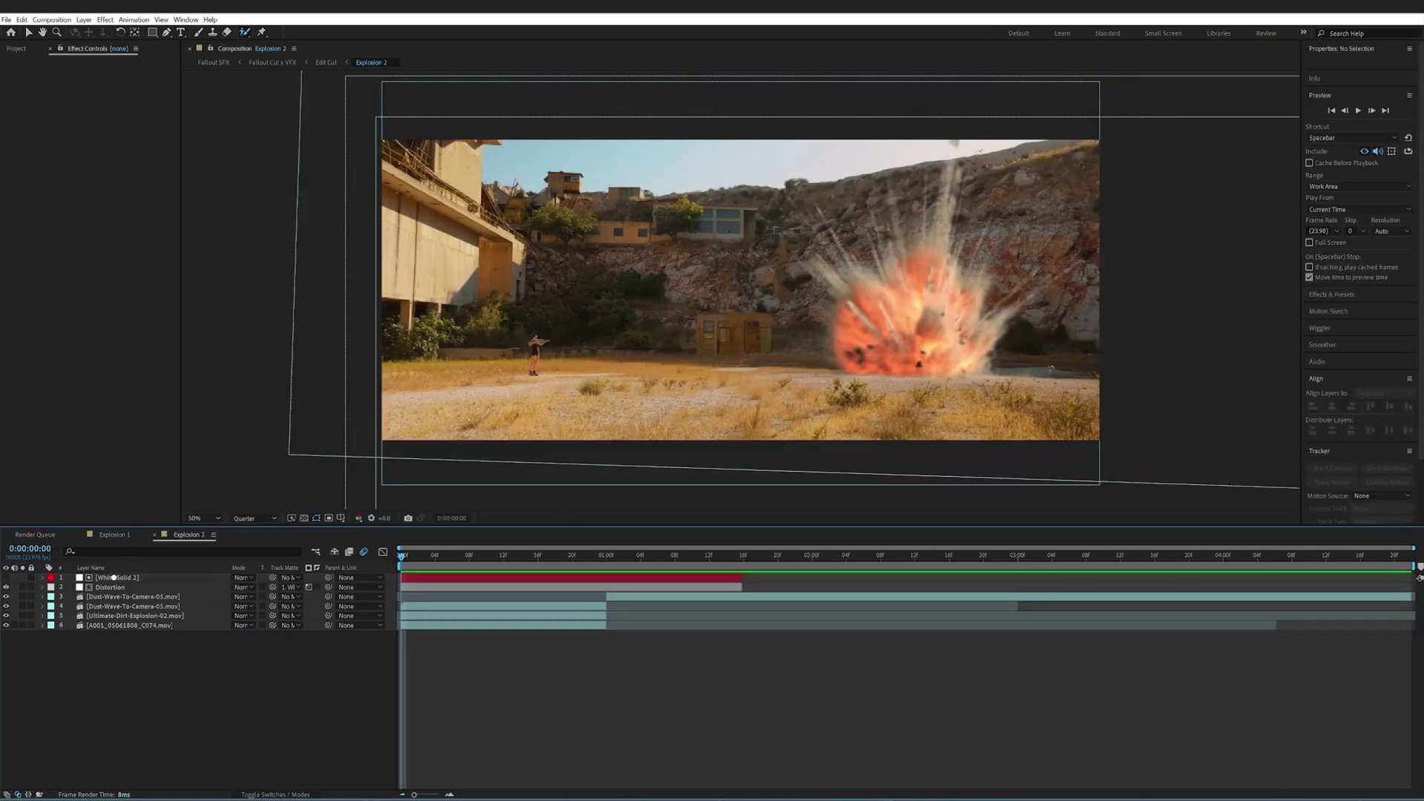
{"action": "left_click", "coordinate": [121, 532]}
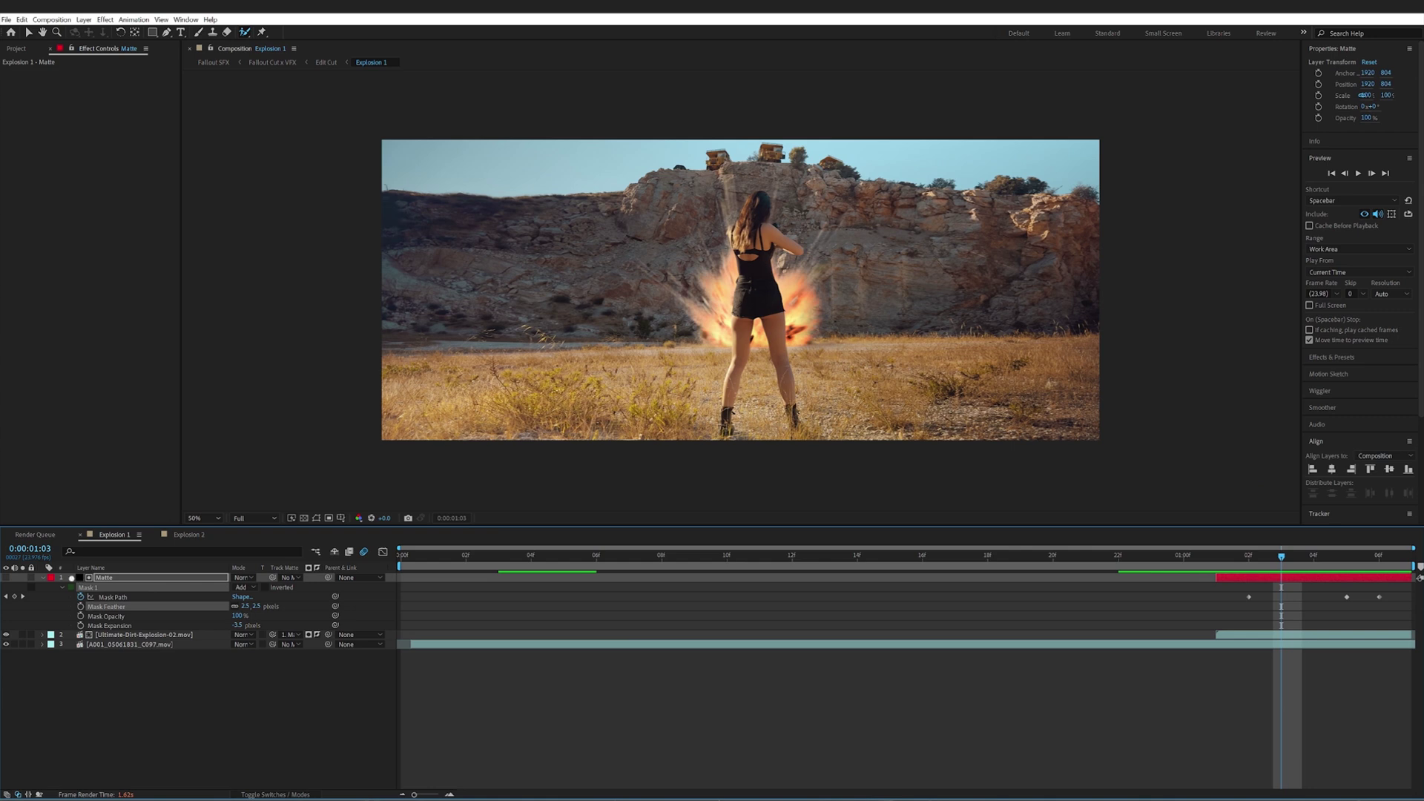
{"action": "left_click", "coordinate": [50, 577]}
{"action": "left_click", "coordinate": [42, 577]}
{"action": "left_click", "coordinate": [120, 656]}
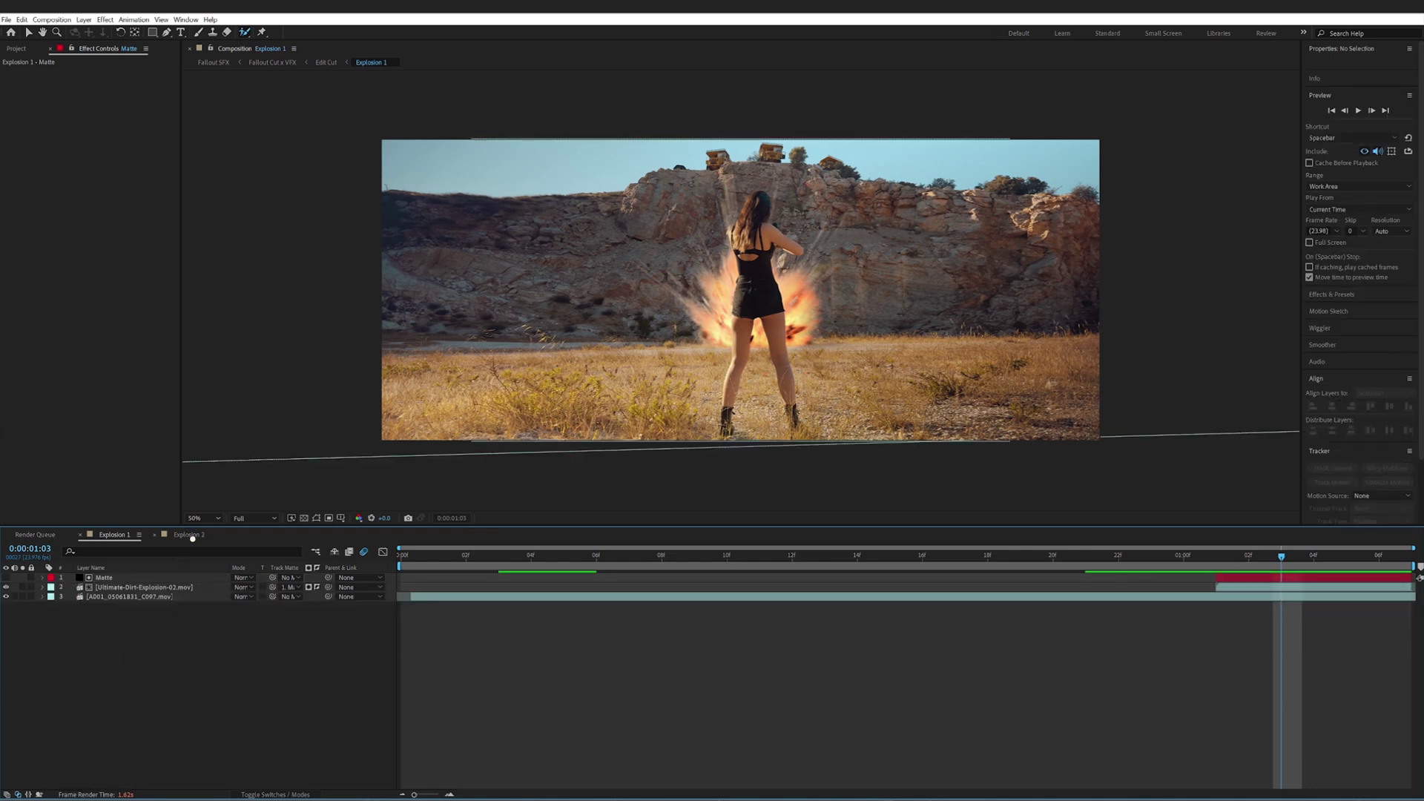
{"action": "left_click", "coordinate": [187, 536]}
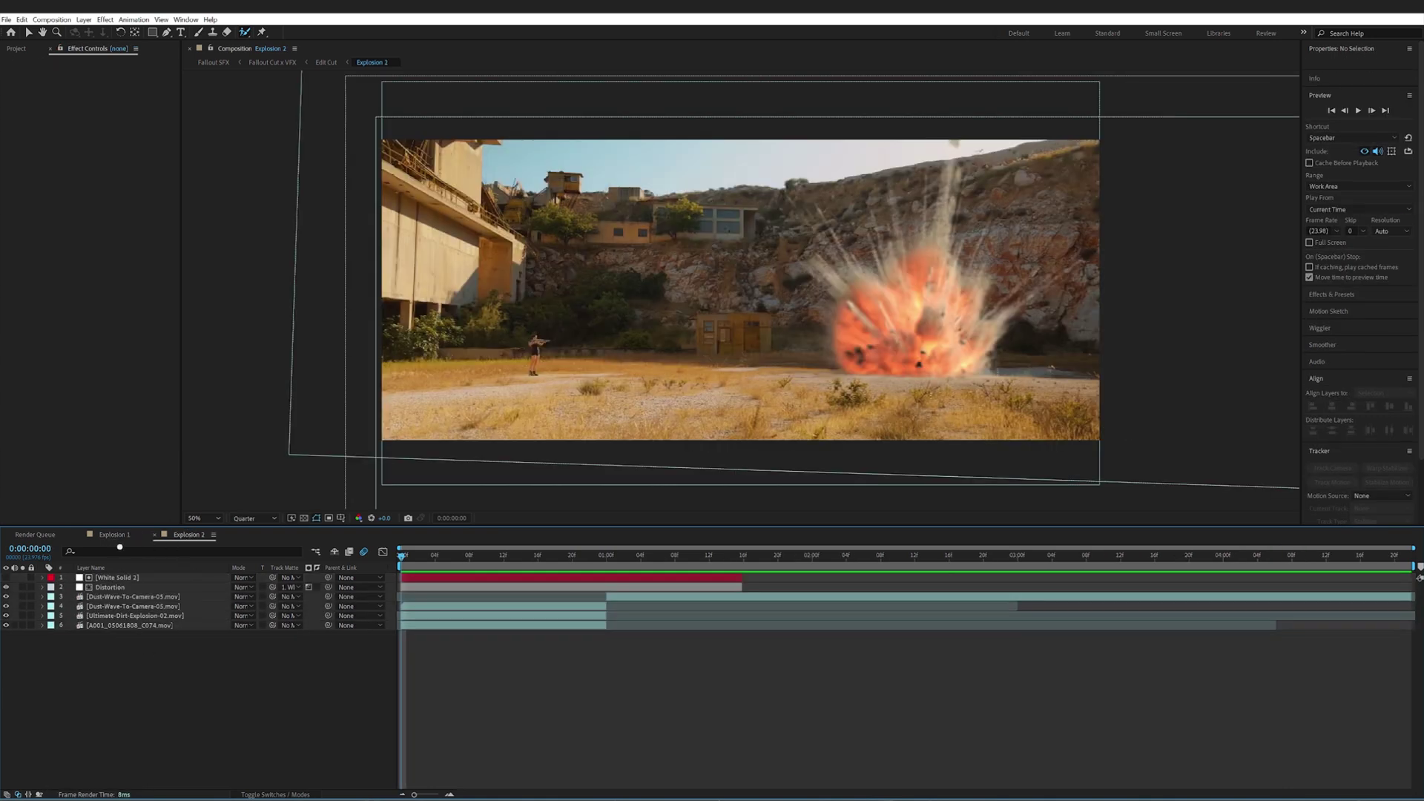
{"action": "left_click", "coordinate": [119, 537]}
- Collapse and disable the Curves and Levels 2 effects on the Ultimate-Dirt-Explosion-02.mov layer
{"action": "left_click", "coordinate": [126, 587]}
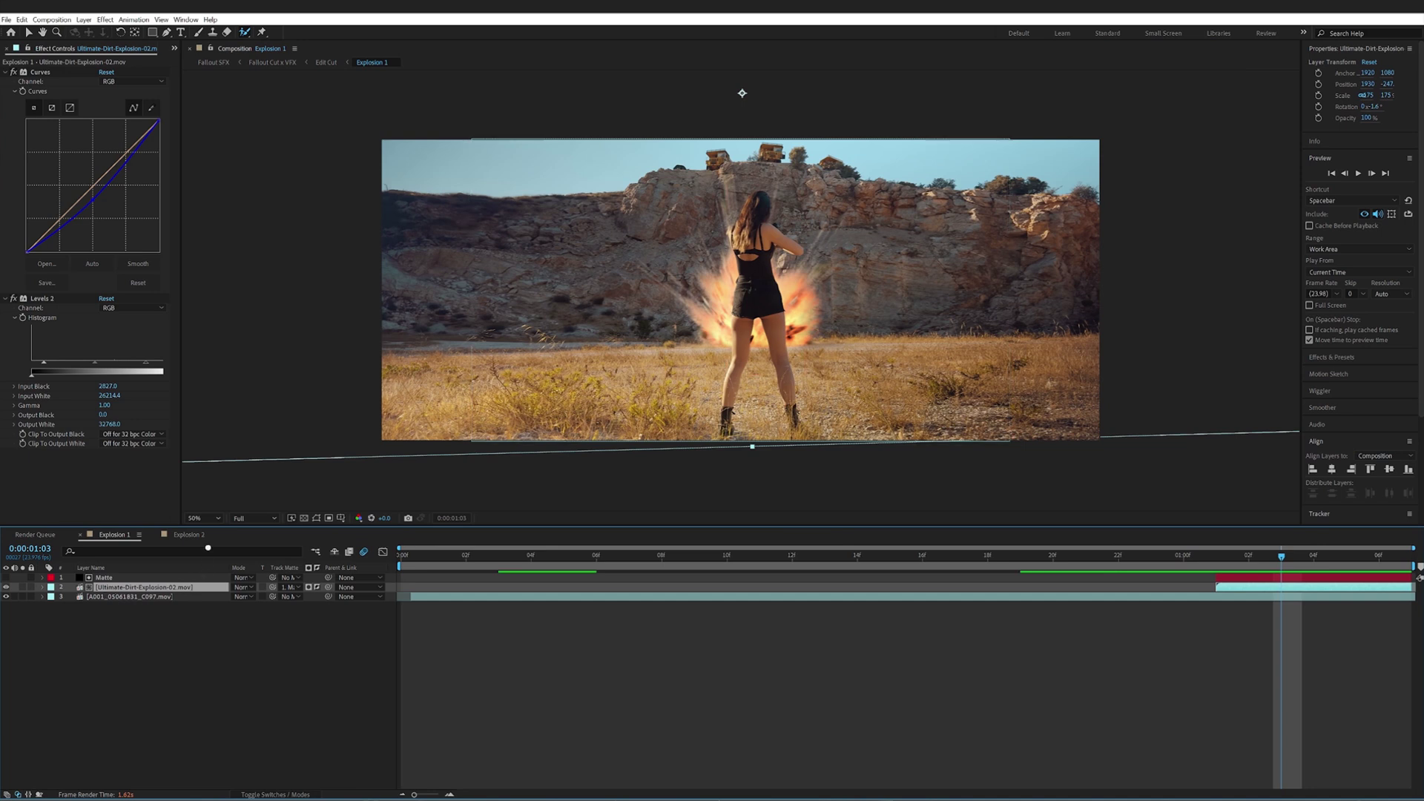
{"action": "left_click", "coordinate": [5, 72]}
{"action": "left_click", "coordinate": [5, 82]}
{"action": "left_click", "coordinate": [13, 72]}
{"action": "left_click", "coordinate": [13, 82]}
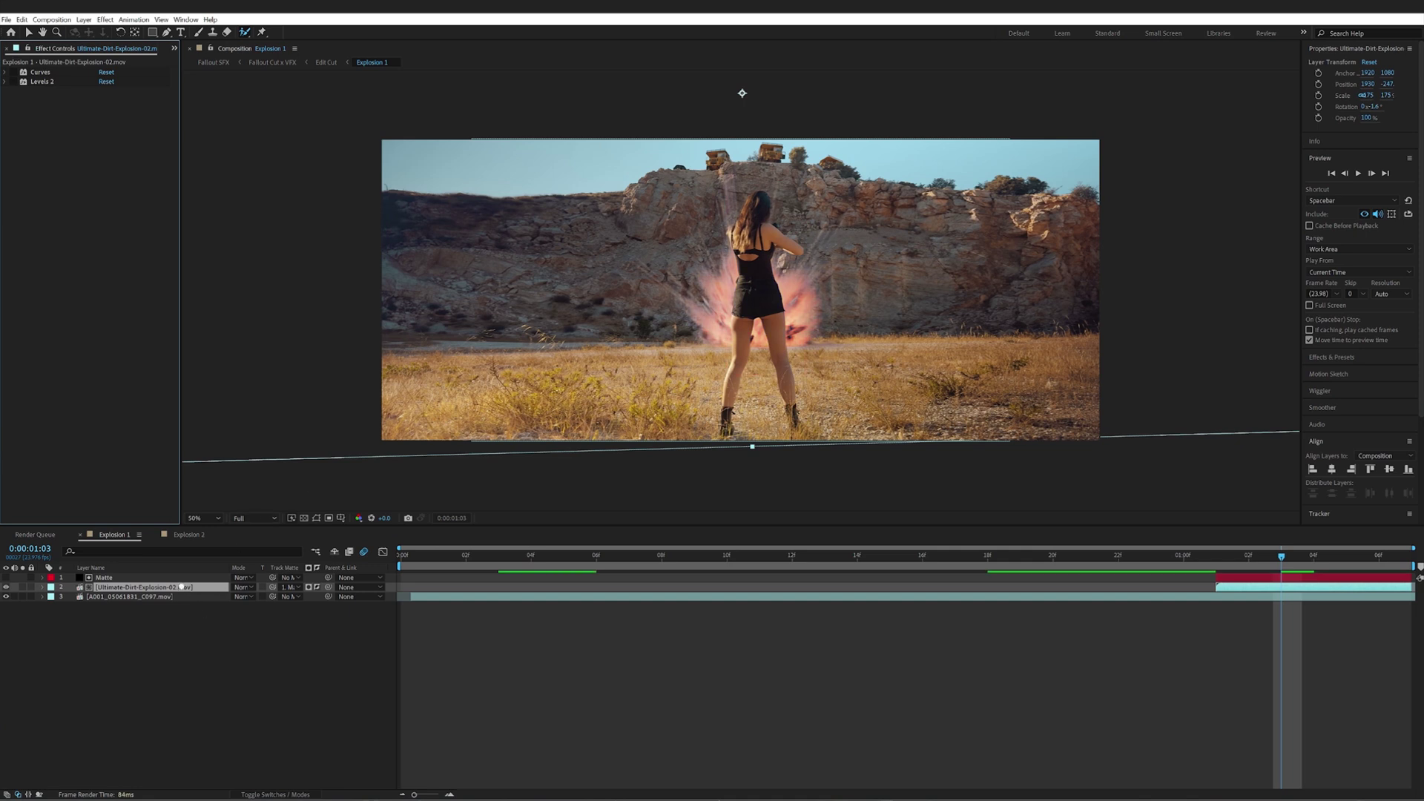
- Check the property groups of the Ultimate-Dirt-Explosion-02.mov layer, collapse them again, and switch to the Selection tool
{"action": "key", "text": "ctrl+Up"}
{"action": "key", "text": "ctrl+Down"}
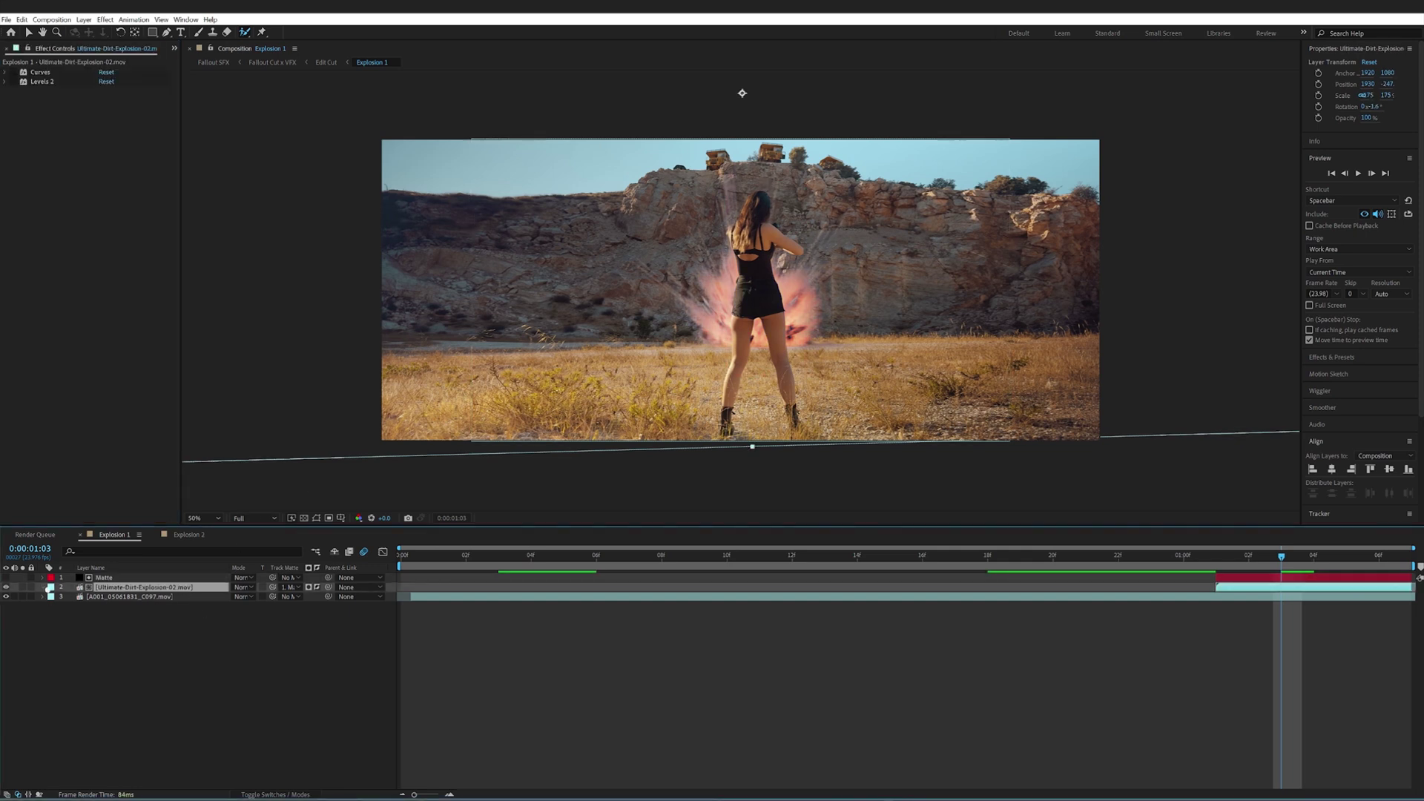
{"action": "left_click", "coordinate": [42, 586]}
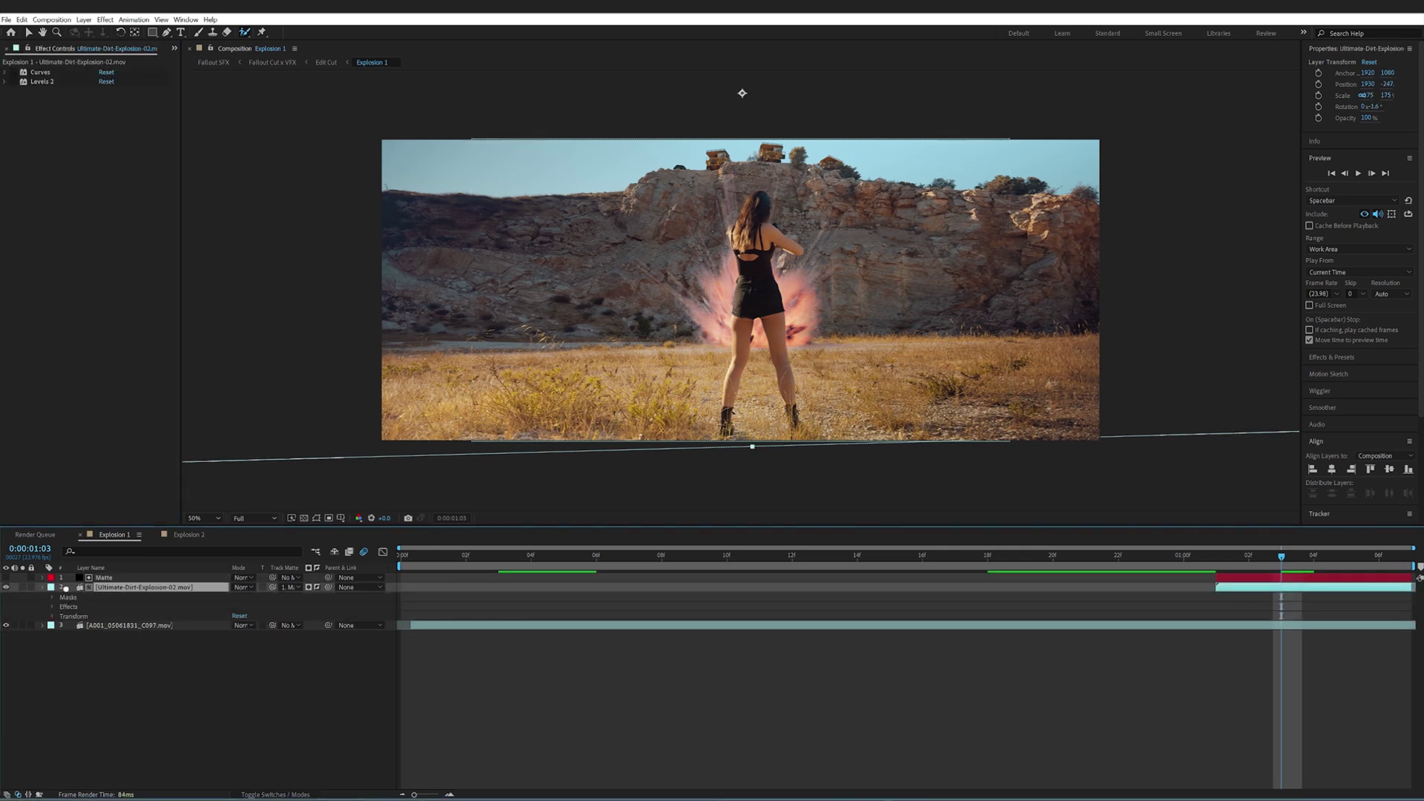
{"action": "left_click", "coordinate": [44, 587]}
{"action": "left_click", "coordinate": [757, 289]}
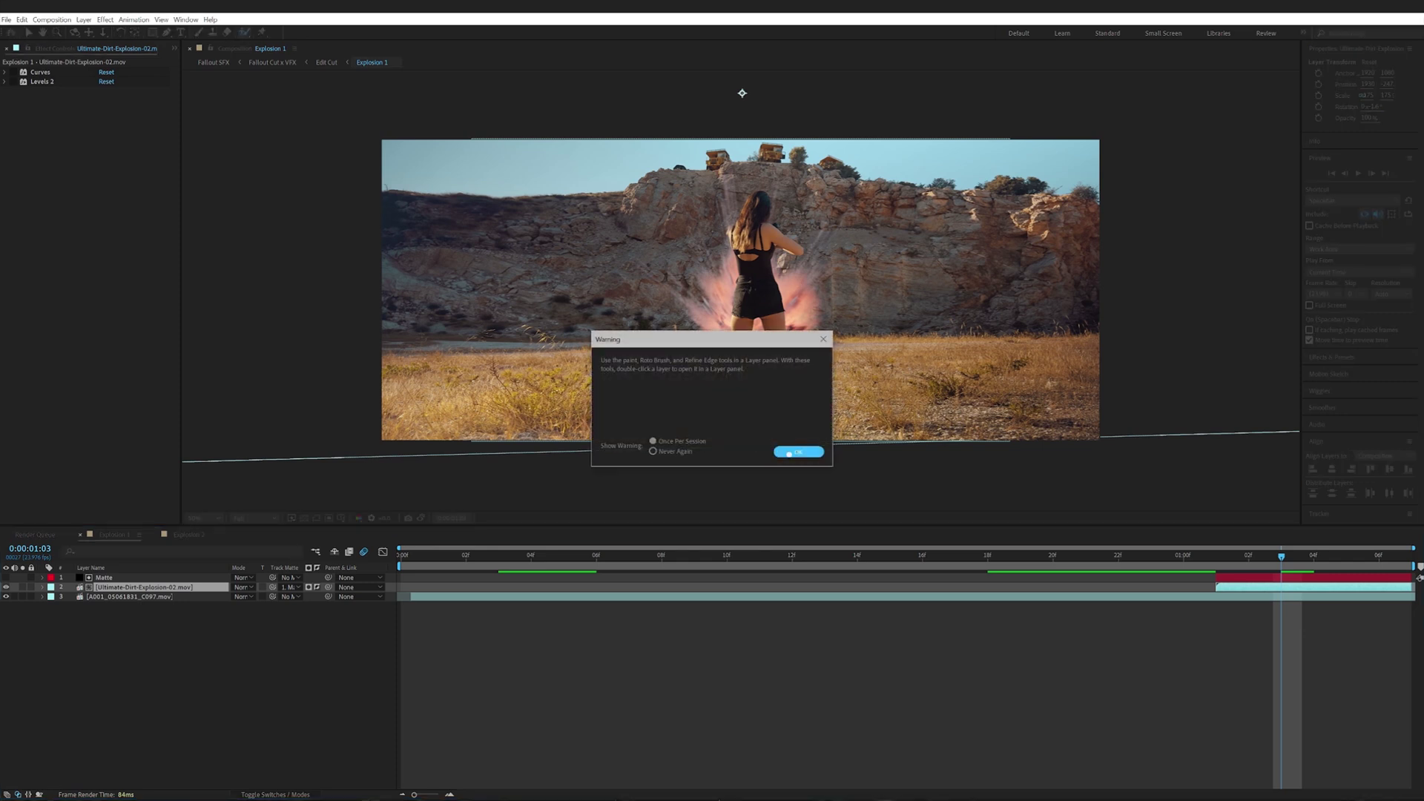
{"action": "left_click", "coordinate": [798, 451]}
{"action": "left_click", "coordinate": [29, 32]}
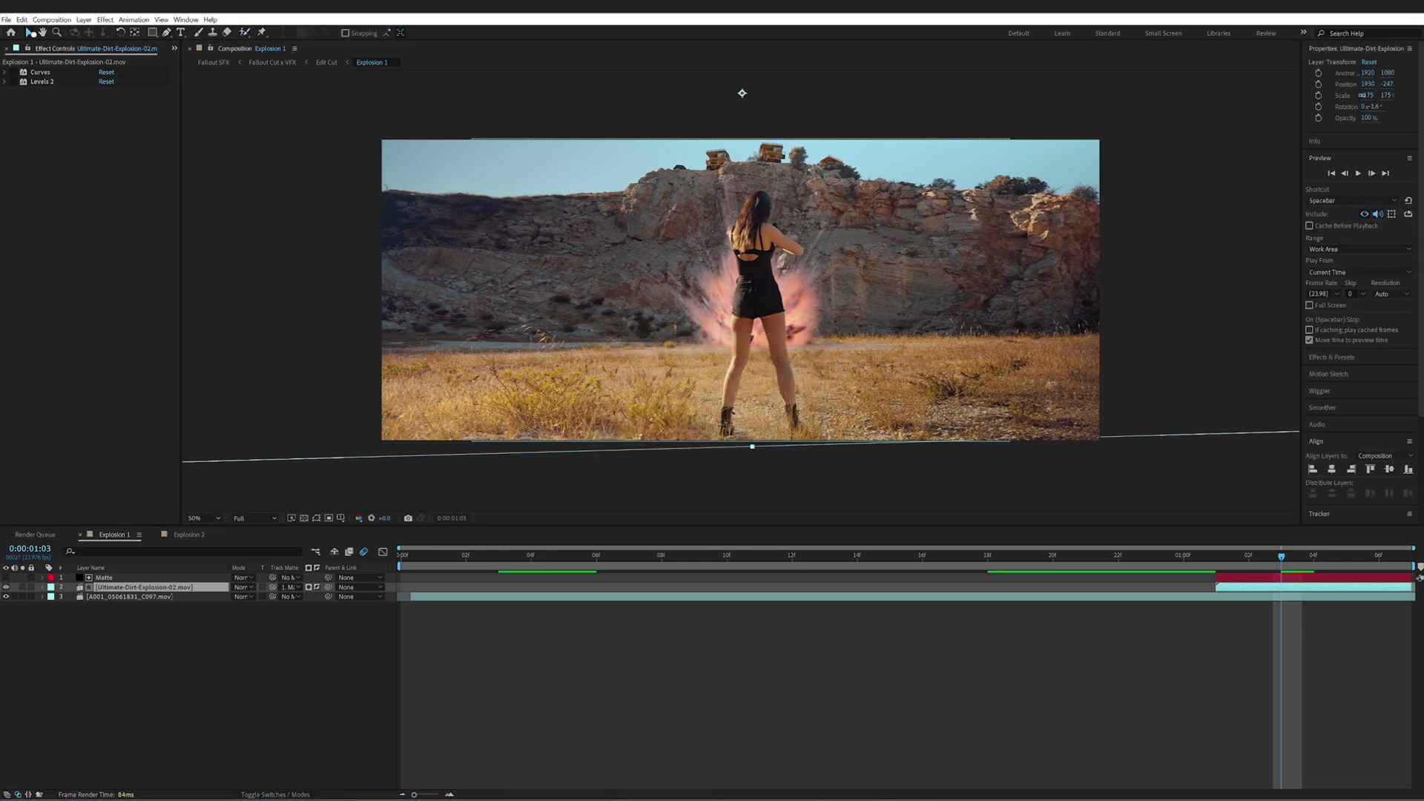
- Try moving the explosion out to either side of the woman, and undo the moves
{"action": "left_click_drag", "start_coordinate": [857, 336], "coordinate": [993, 282]}
{"action": "key", "text": "s"}
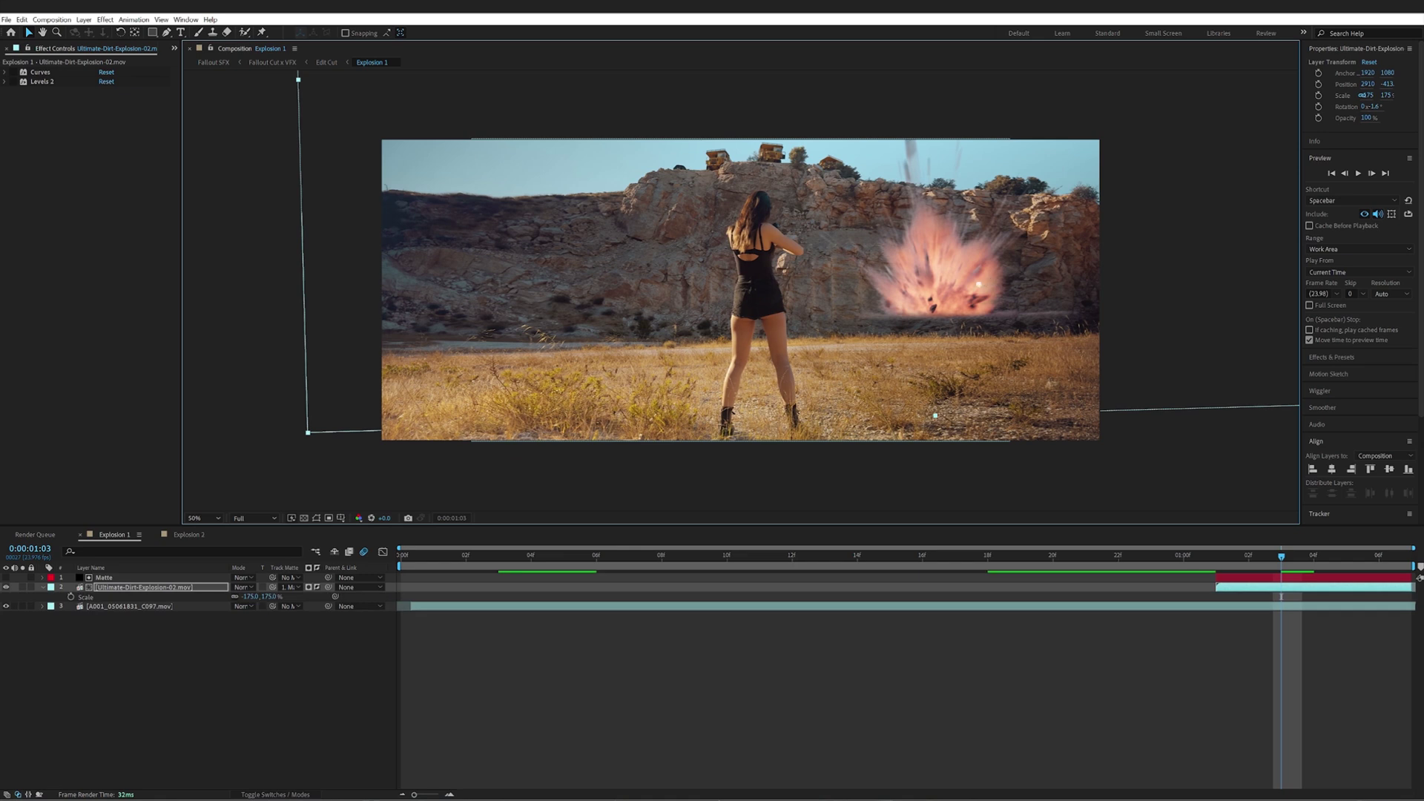
{"action": "key", "text": "ctrl+z"}
{"action": "key", "text": "ctrl+z"}
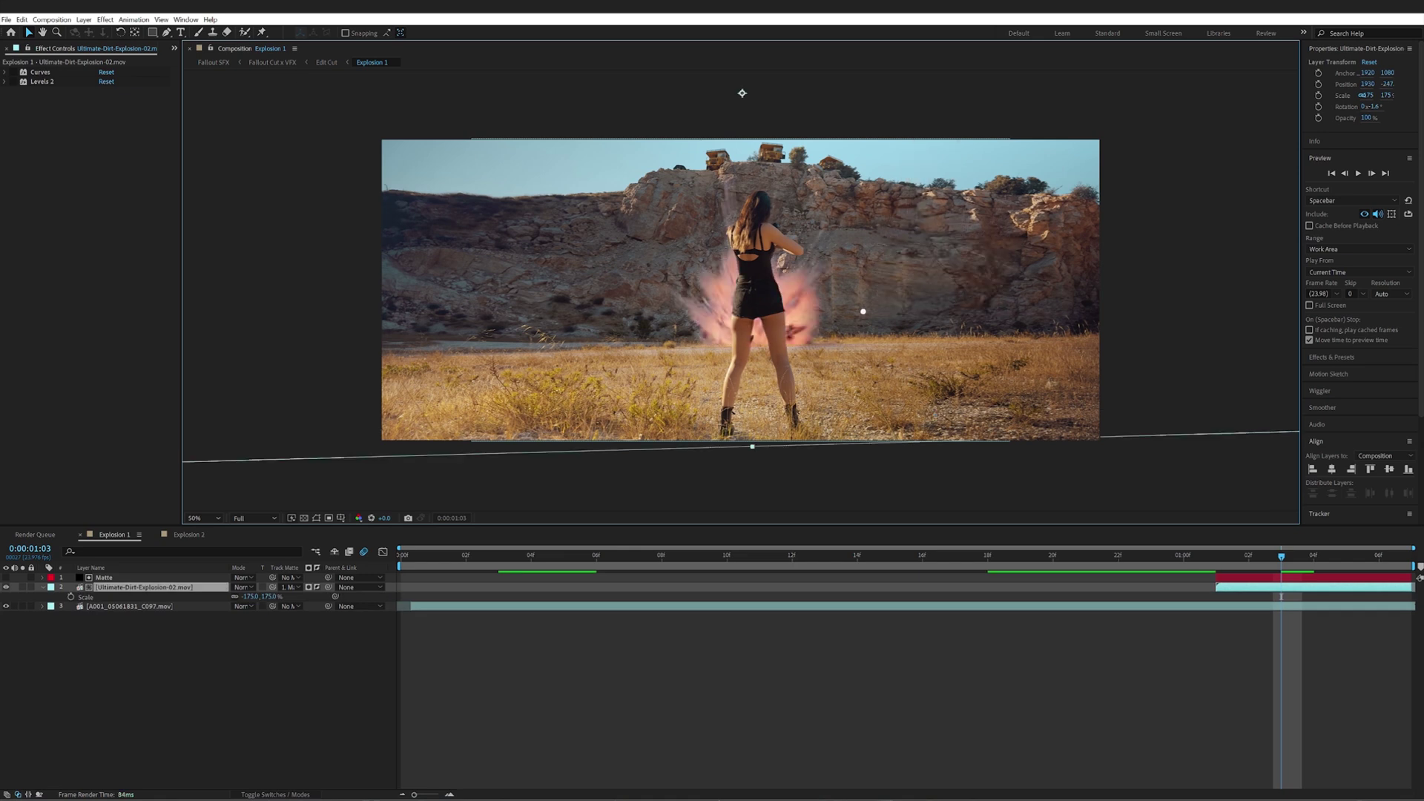
{"action": "mouse_move", "coordinate": [799, 316]}
{"action": "left_mouse_down"}
{"action": "mouse_move", "coordinate": [1027, 297]}
{"action": "mouse_move", "coordinate": [986, 245]}
{"action": "mouse_move", "coordinate": [534, 304]}
{"action": "mouse_move", "coordinate": [710, 250]}
{"action": "mouse_move", "coordinate": [783, 330]}
{"action": "mouse_move", "coordinate": [797, 311]}
{"action": "mouse_move", "coordinate": [779, 325]}
{"action": "left_mouse_up"}
{"action": "key", "text": "ctrl+z"}
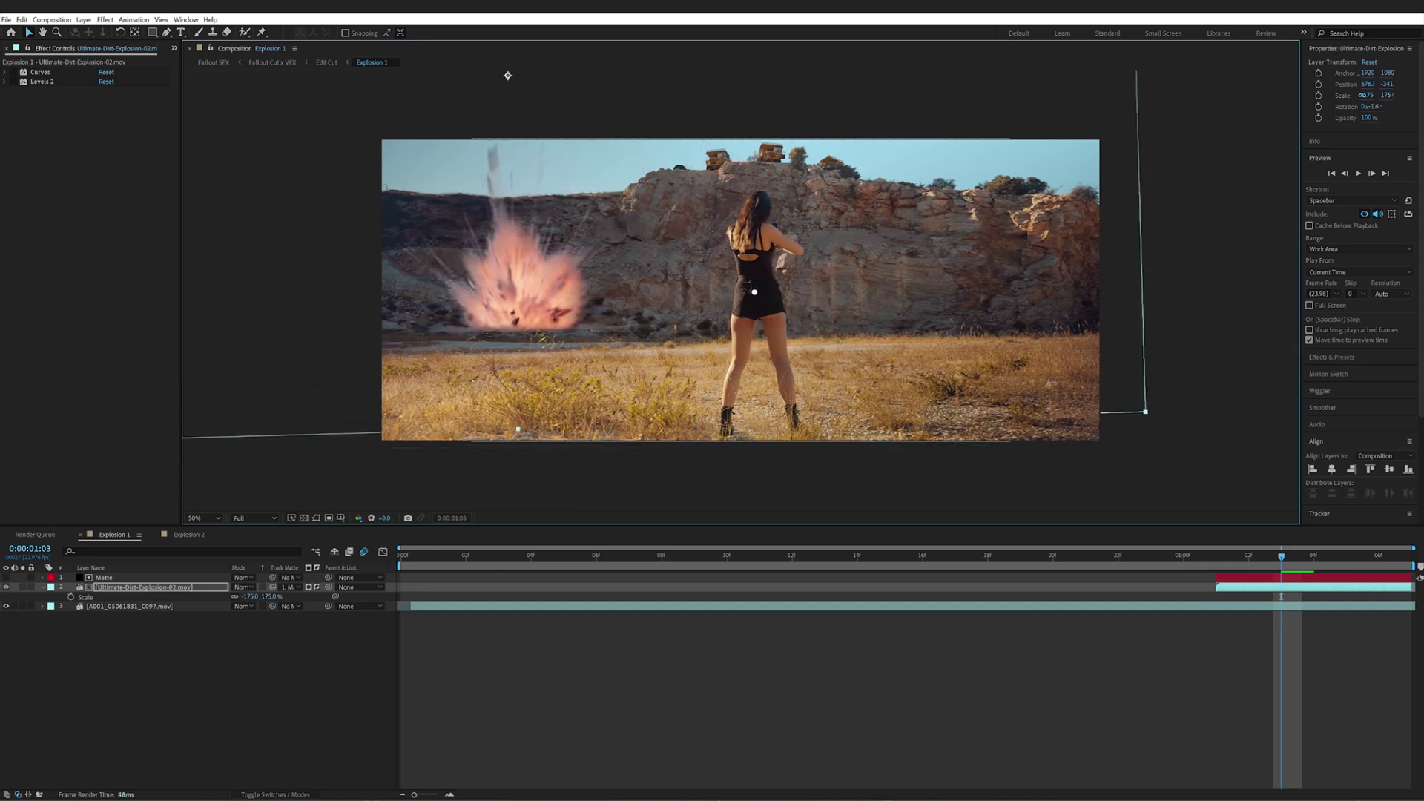
{"action": "left_click_drag", "start_coordinate": [508, 75], "coordinate": [742, 93]}
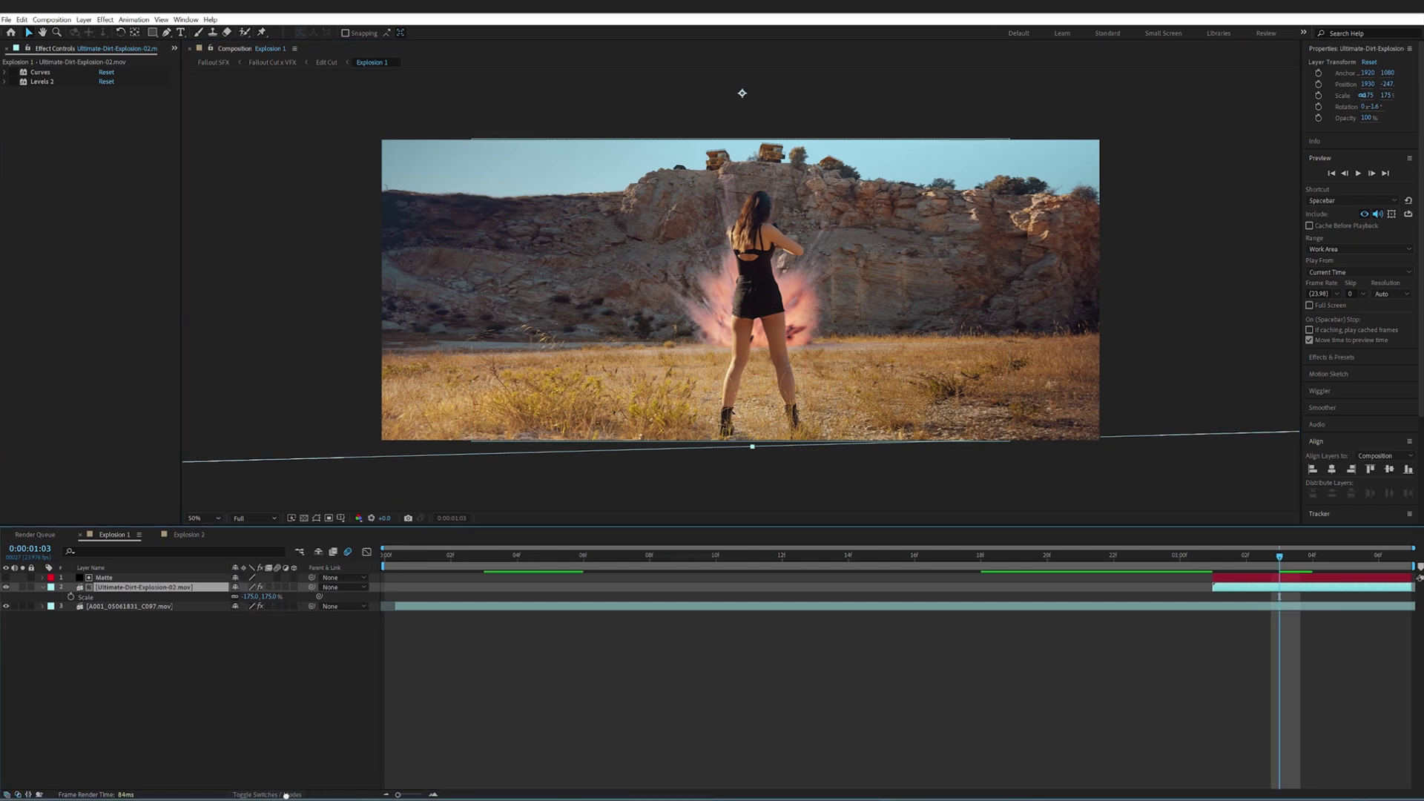
- Set the explosion layer's track matte to 1. Matte, and test the matte by shifting the explosion and undoing it
{"action": "left_click", "coordinate": [288, 587]}
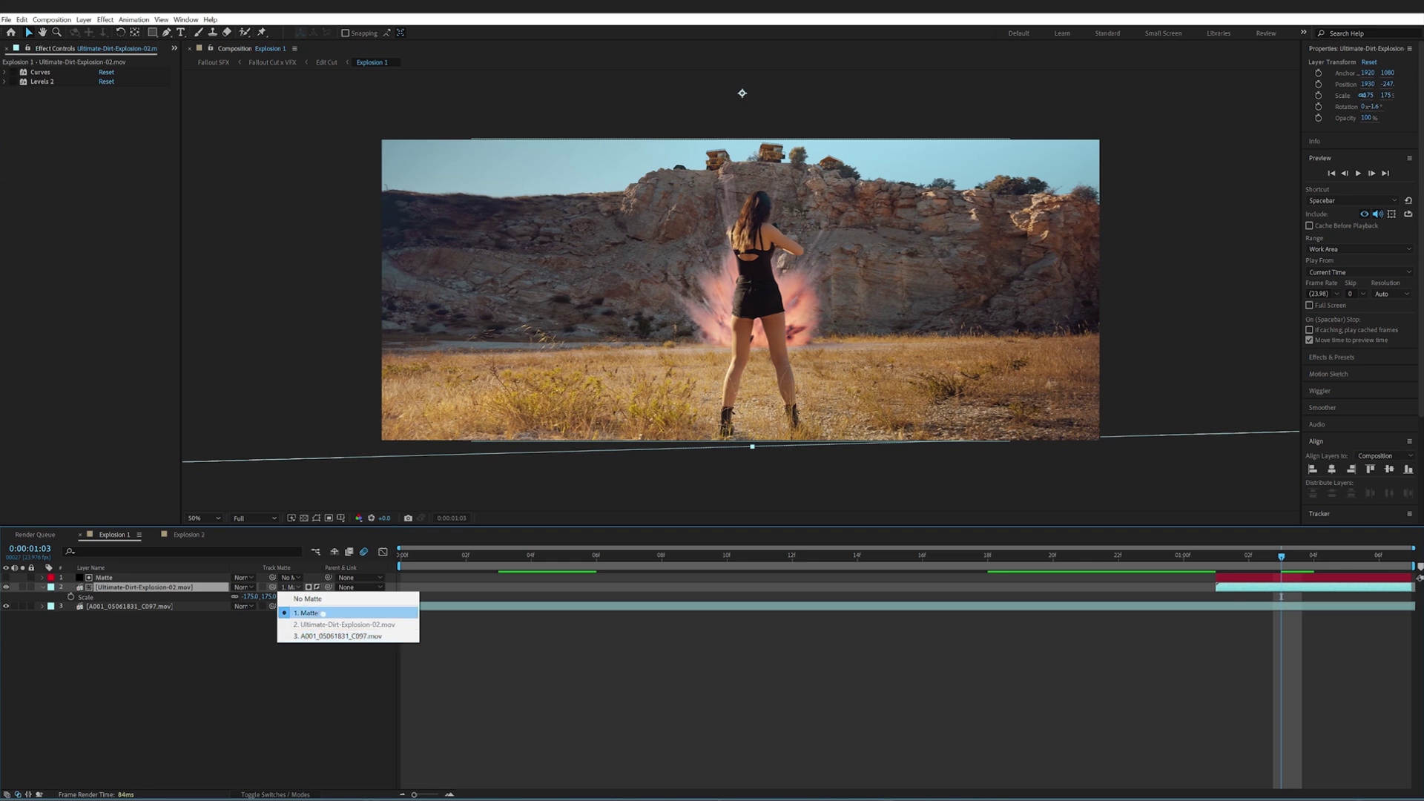
{"action": "left_click", "coordinate": [321, 613]}
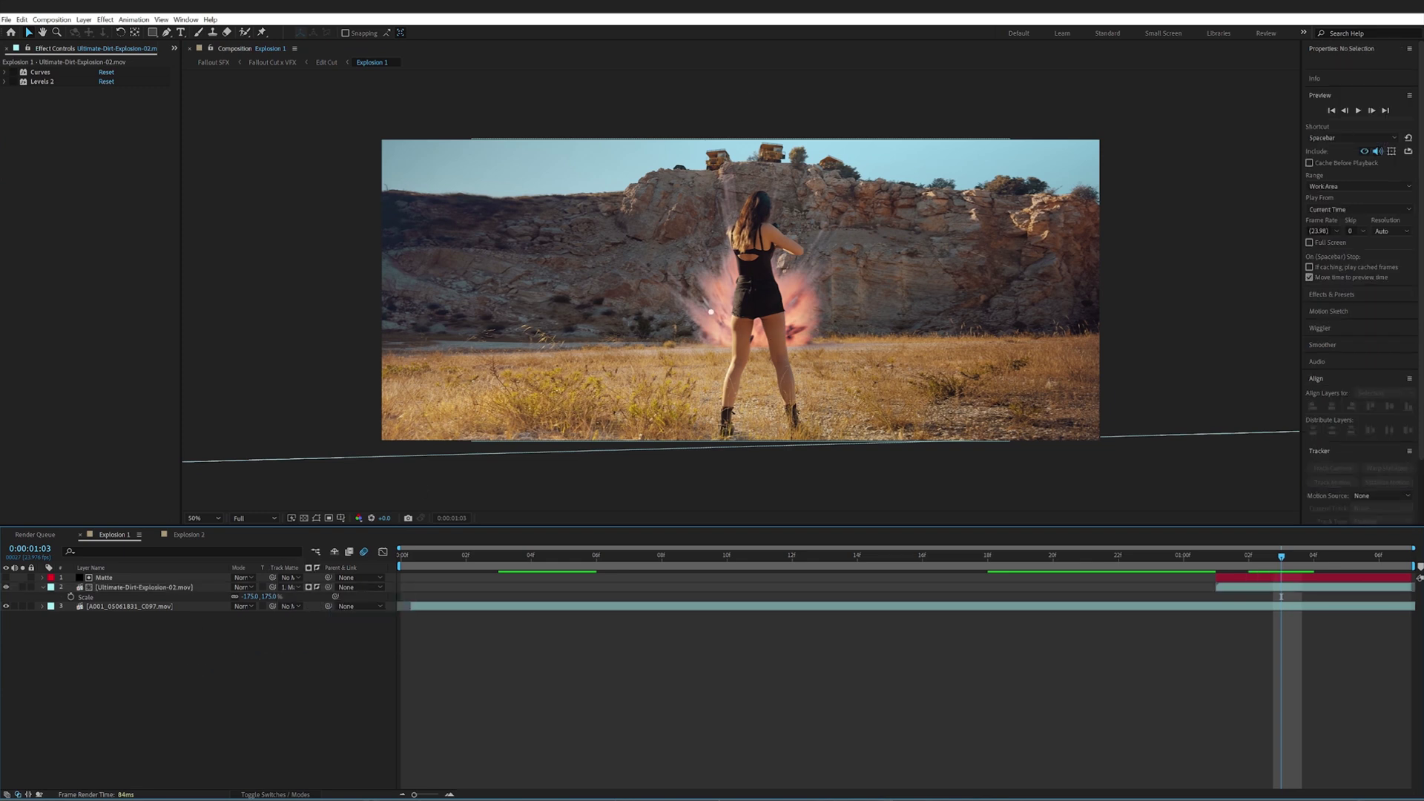
{"action": "left_click", "coordinate": [191, 586]}
{"action": "mouse_move", "coordinate": [744, 293]}
{"action": "left_mouse_down"}
{"action": "mouse_move", "coordinate": [714, 263]}
{"action": "mouse_move", "coordinate": [632, 332]}
{"action": "mouse_move", "coordinate": [693, 305]}
{"action": "mouse_move", "coordinate": [732, 316]}
{"action": "left_mouse_up"}
{"action": "key", "text": "ctrl+z"}
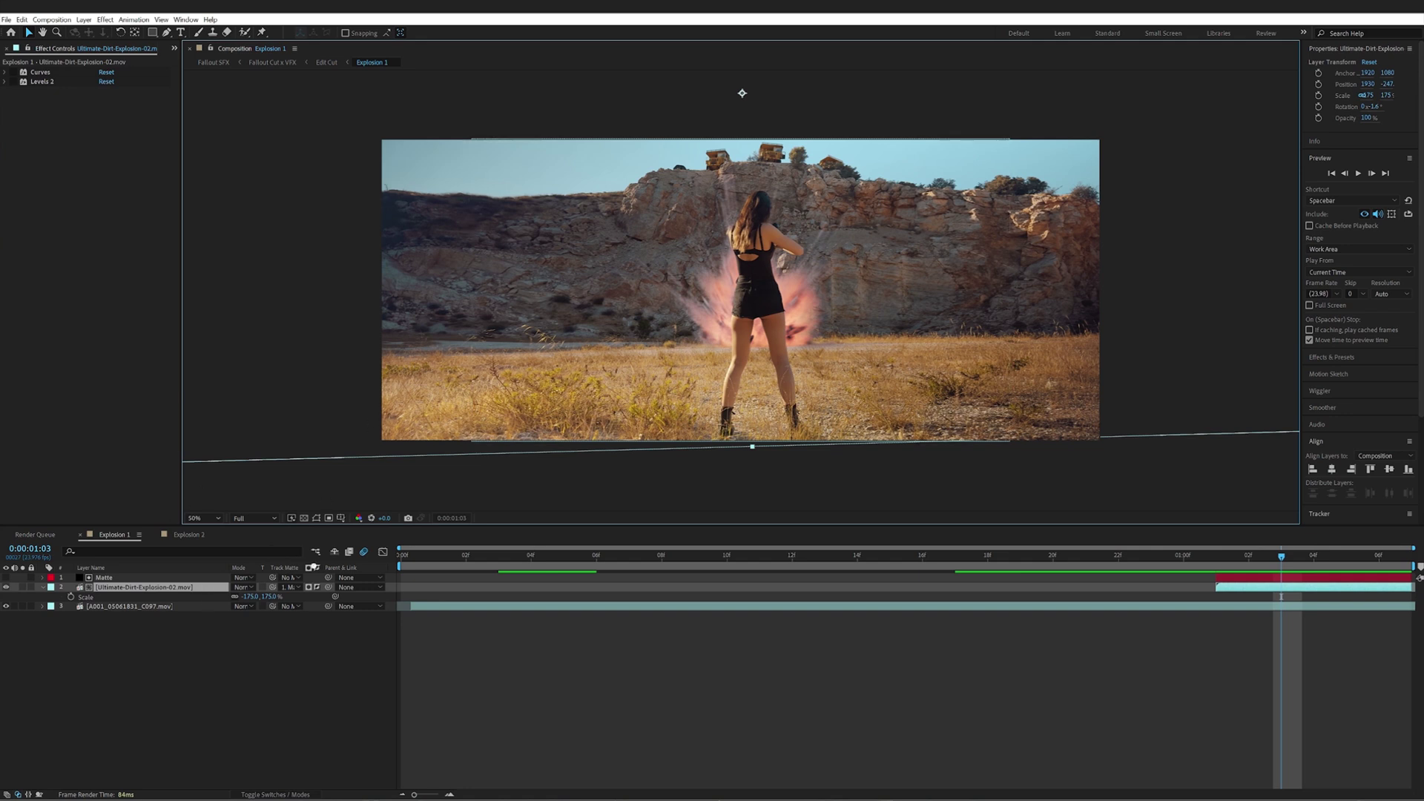
- Show the explosion layer's mask outline and Mask Feather, and try lowering the mask's upper edge before restoring it
{"action": "left_click", "coordinate": [321, 517]}
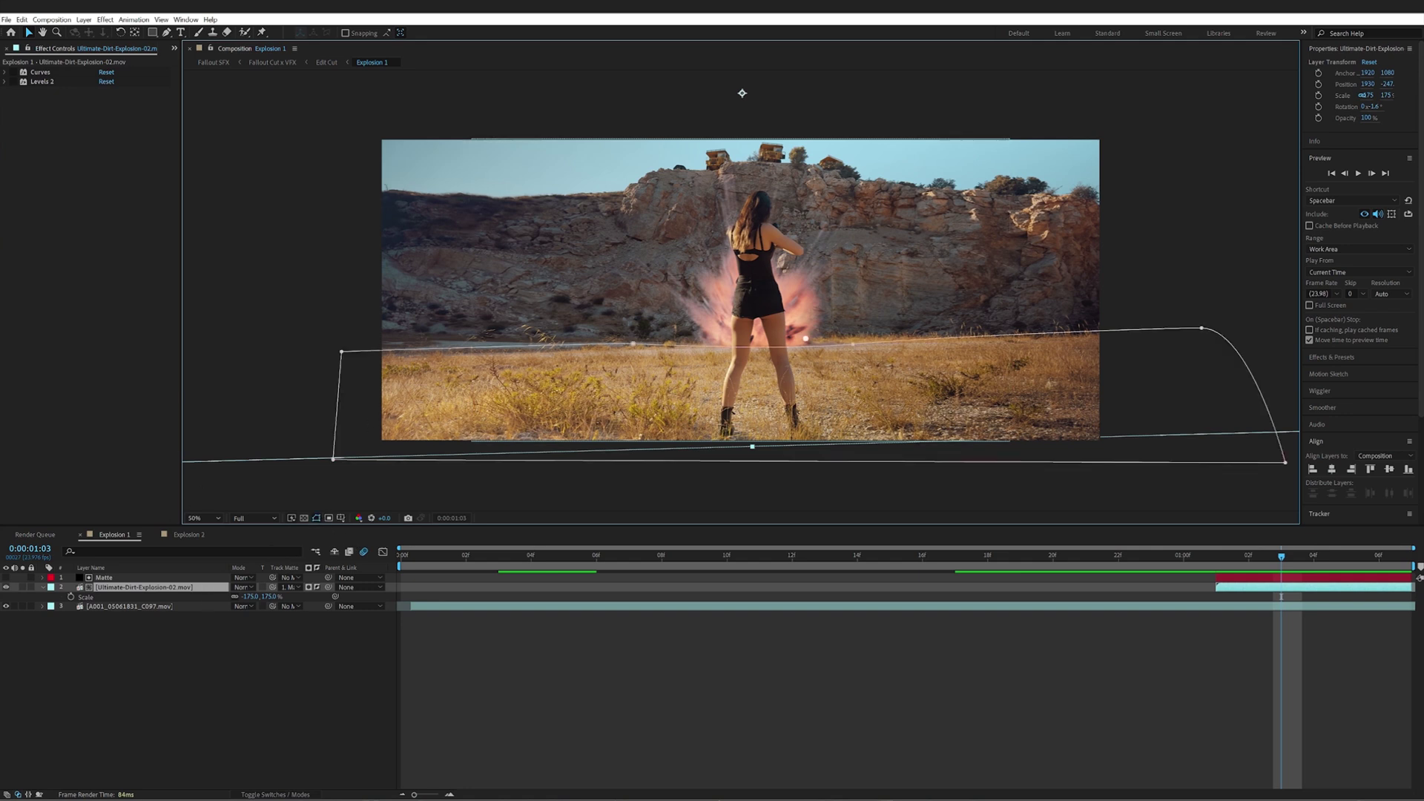
{"action": "left_click", "coordinate": [631, 346]}
{"action": "left_click_drag", "start_coordinate": [605, 312], "coordinate": [864, 400]}
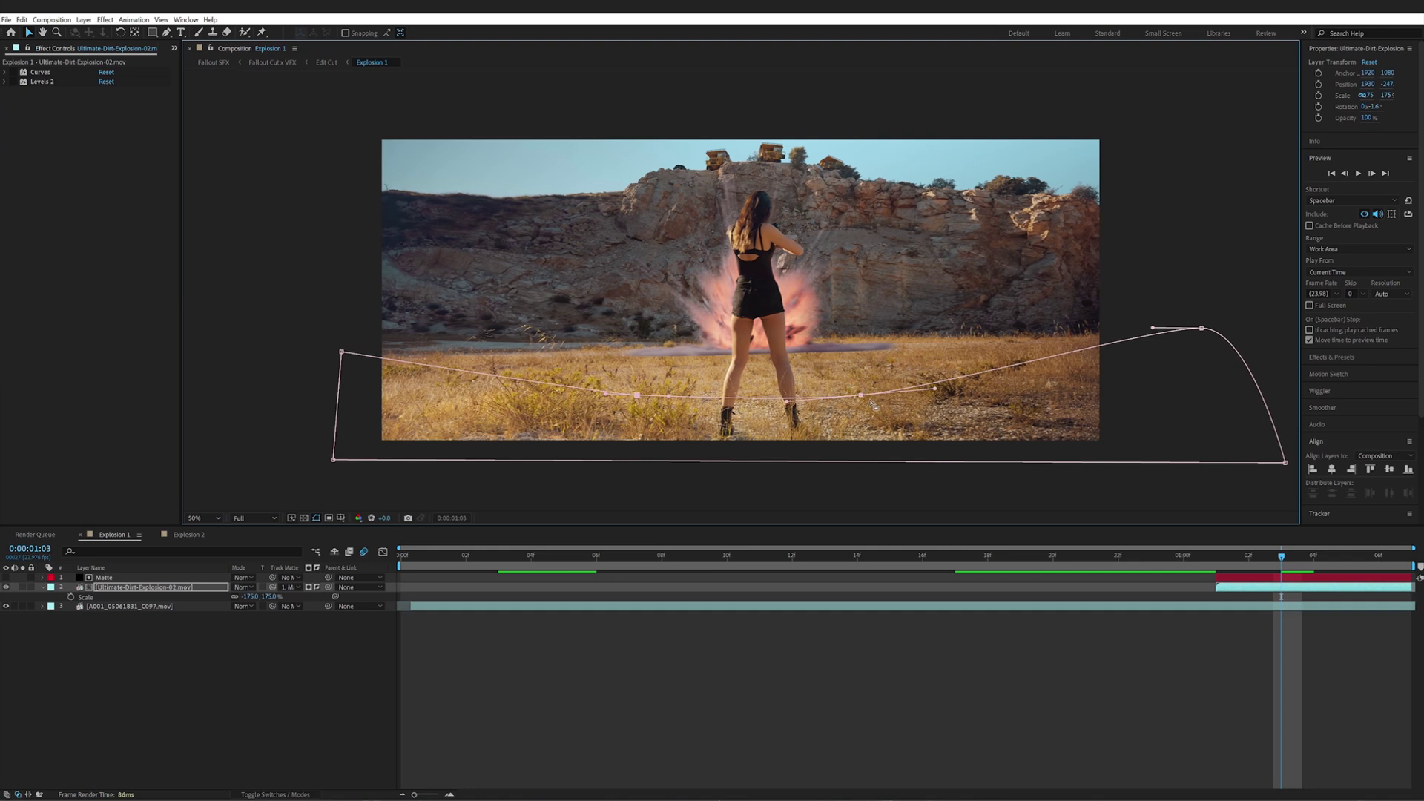
{"action": "left_click_drag", "start_coordinate": [874, 405], "coordinate": [853, 342]}
{"action": "key", "text": "f"}
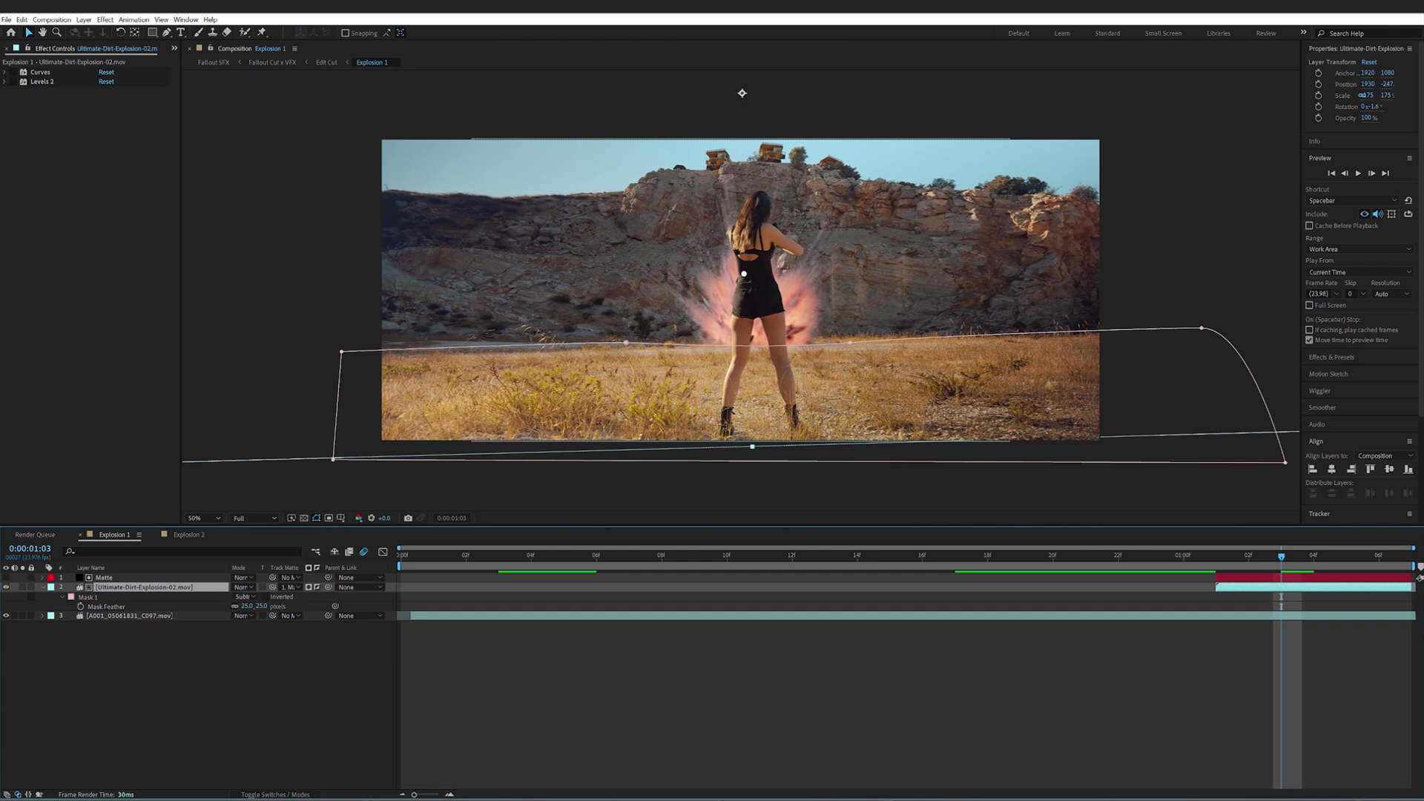
{"action": "left_click", "coordinate": [240, 643]}
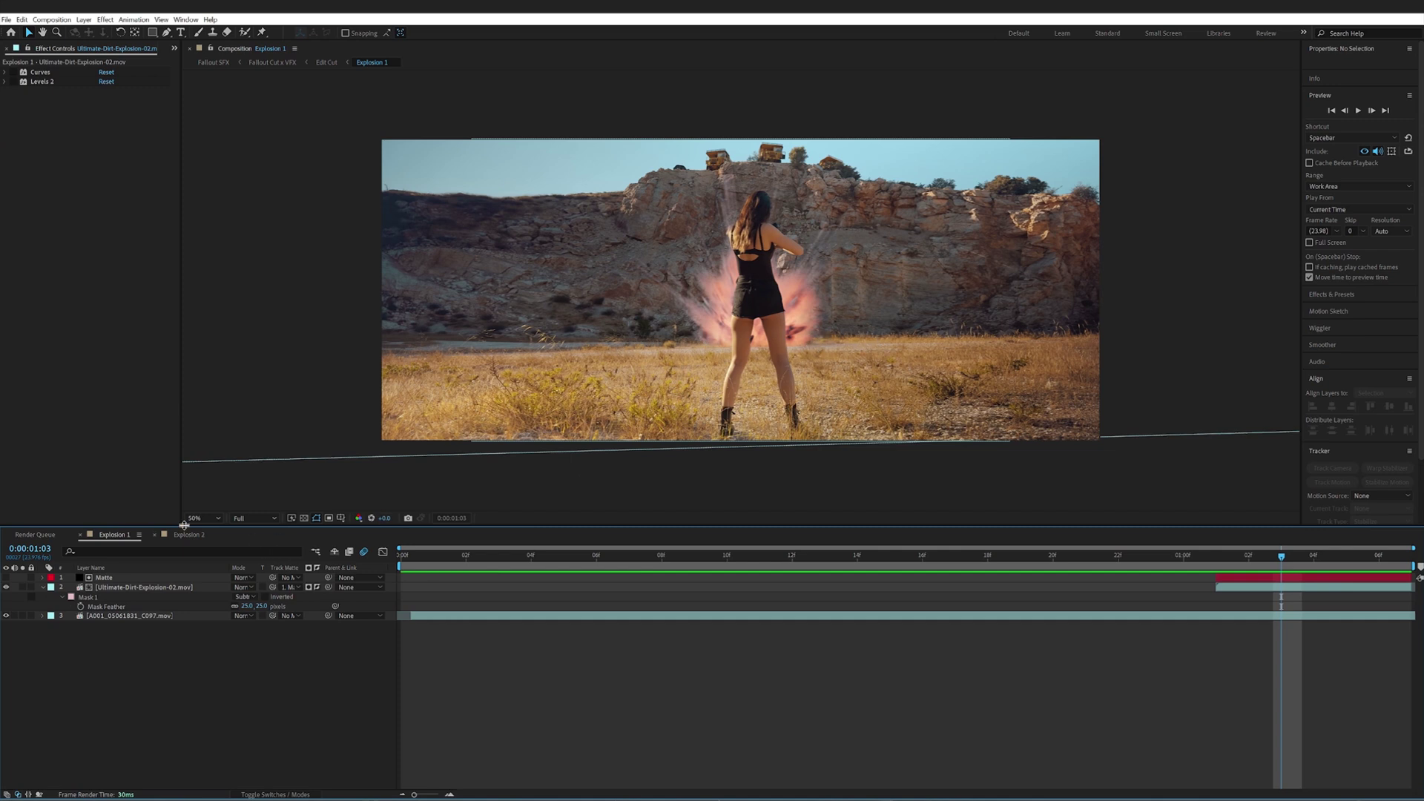
- Examine the explosion layer's Curves and Levels 2 effects and the available Color Correction effects
{"action": "left_click", "coordinate": [169, 587]}
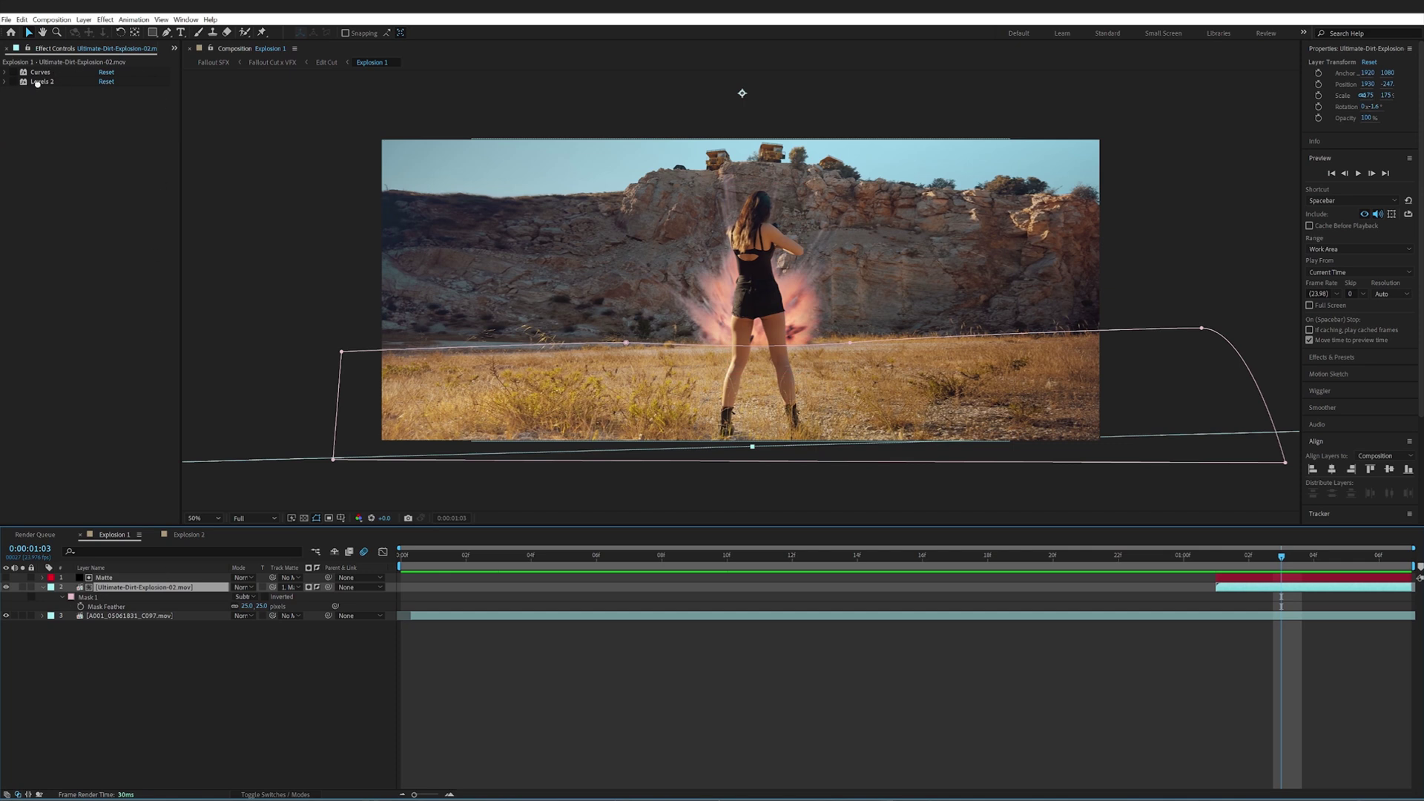
{"action": "left_click", "coordinate": [63, 72]}
{"action": "left_click", "coordinate": [46, 82]}
{"action": "left_click", "coordinate": [105, 19]}
{"action": "mouse_move", "coordinate": [152, 164]}
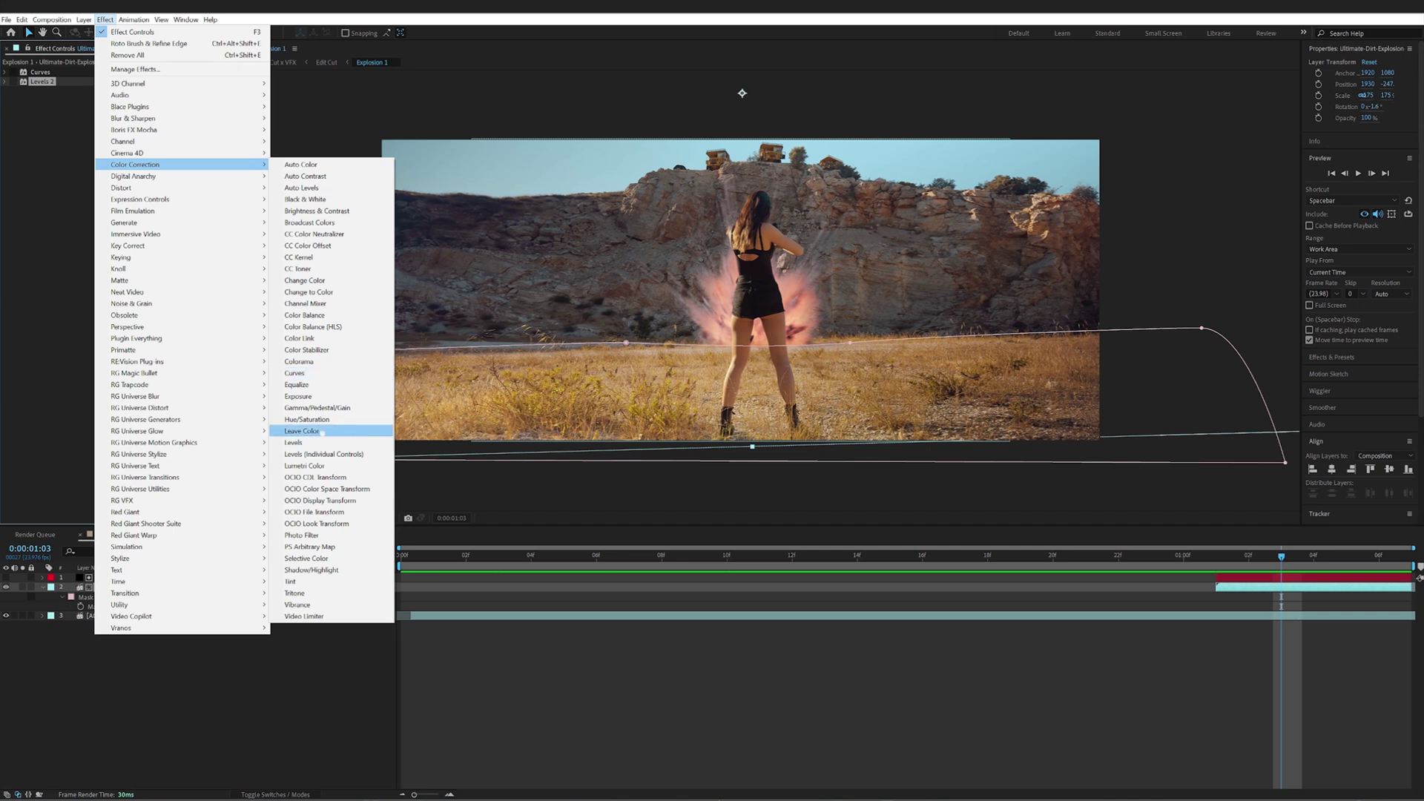
{"action": "left_click", "coordinate": [45, 73]}
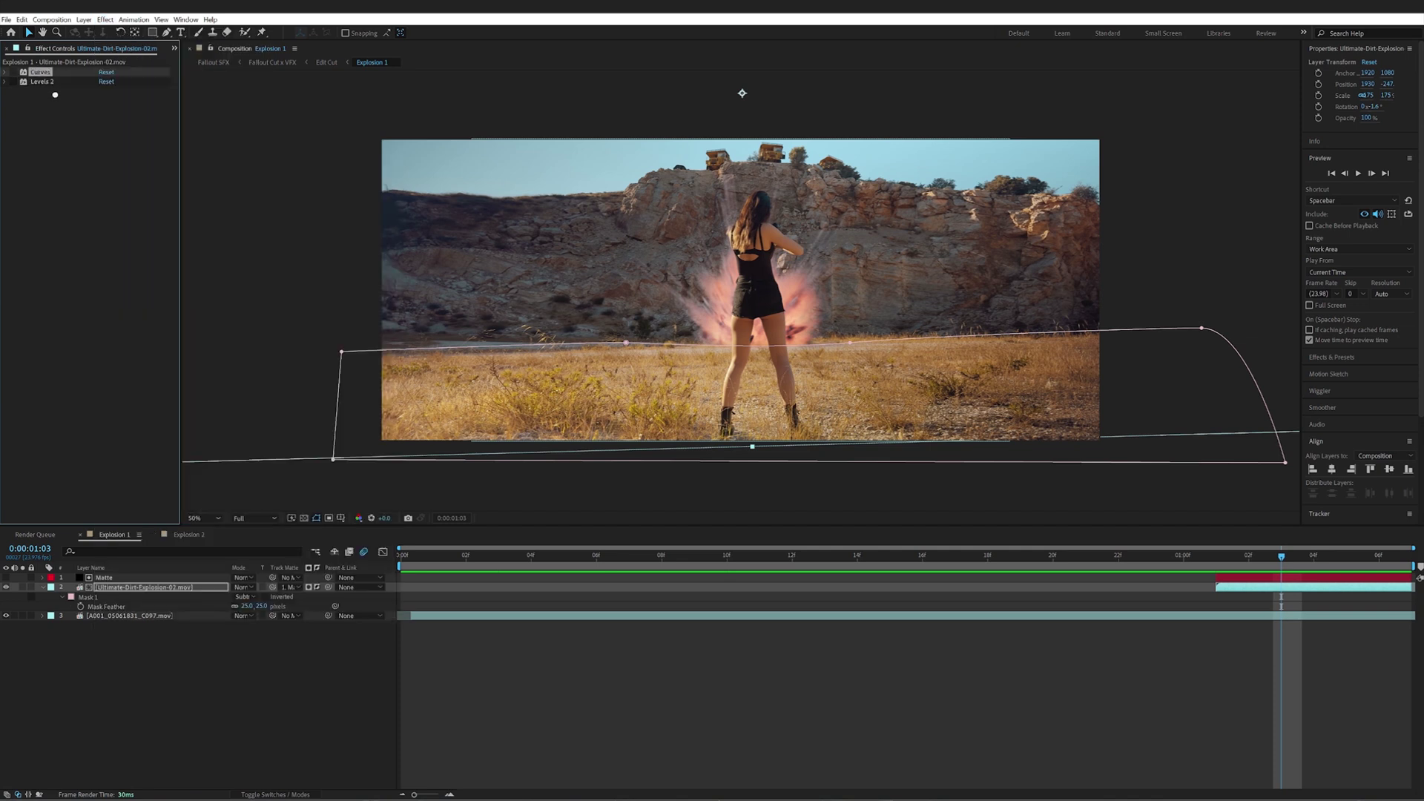
- Enable the Curves and Levels 2 effects on the explosion layer and hide the mask outlines
{"action": "left_click", "coordinate": [11, 73]}
{"action": "left_click", "coordinate": [318, 518]}
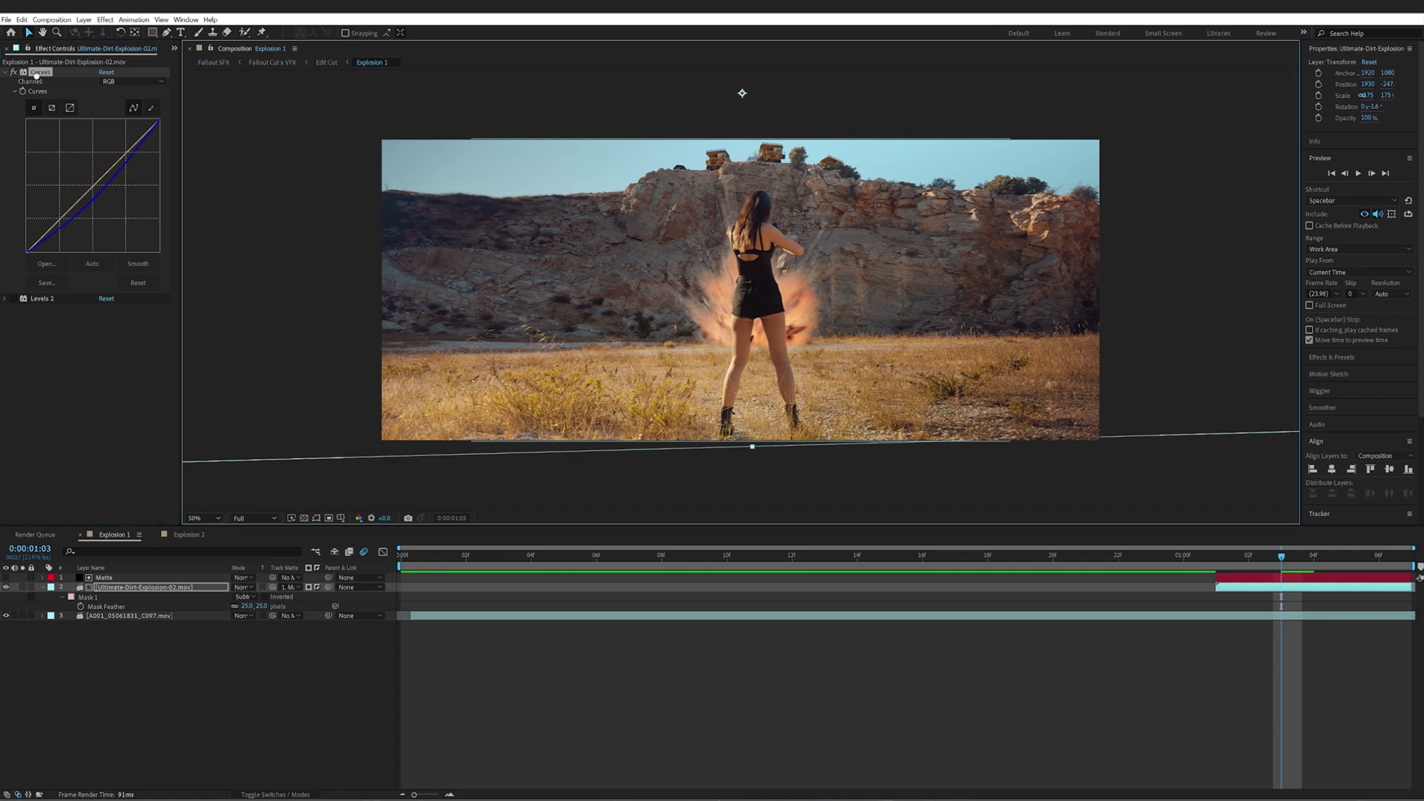
{"action": "left_click", "coordinate": [16, 71]}
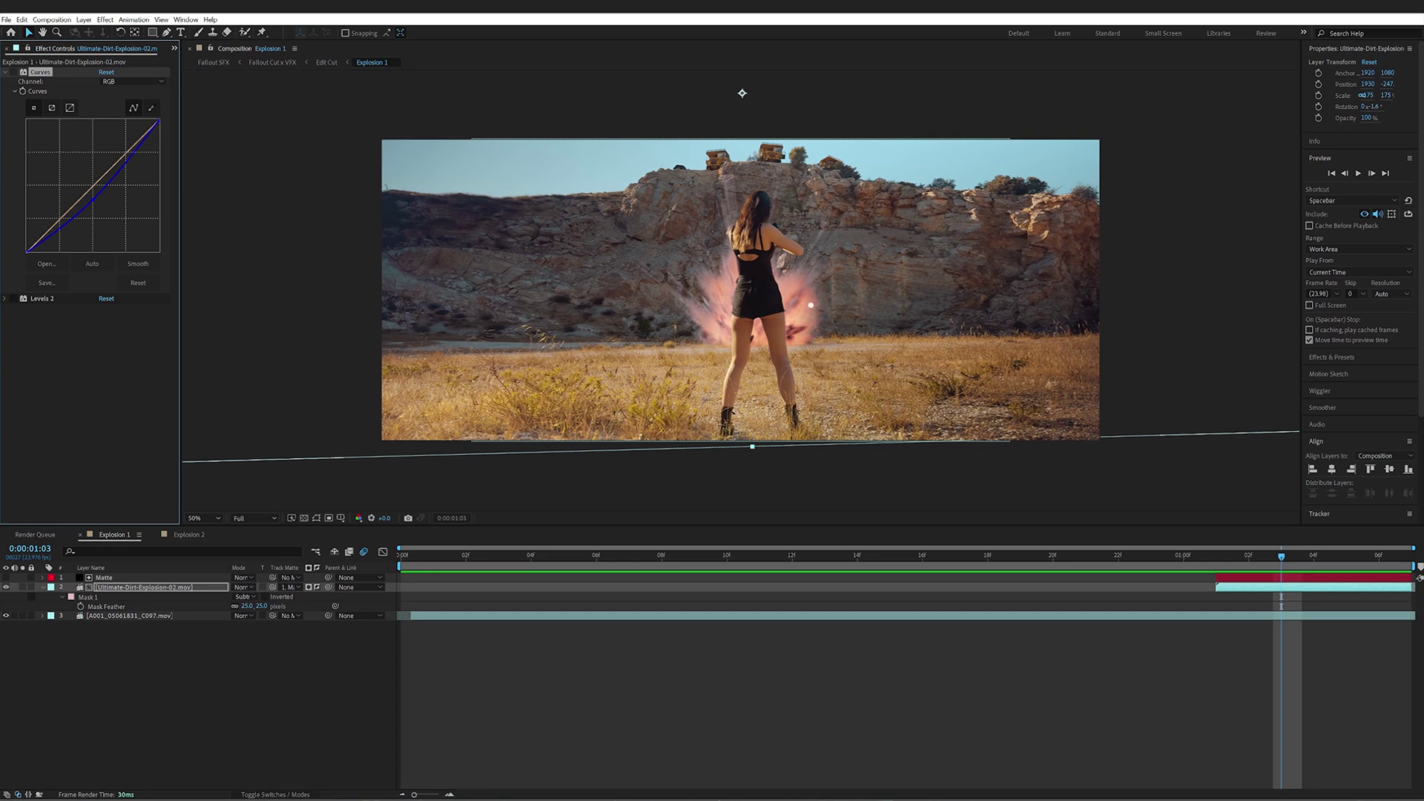
{"action": "left_click", "coordinate": [14, 72]}
{"action": "left_click_drag", "start_coordinate": [96, 195], "coordinate": [98, 203]}
{"action": "left_click", "coordinate": [13, 298]}
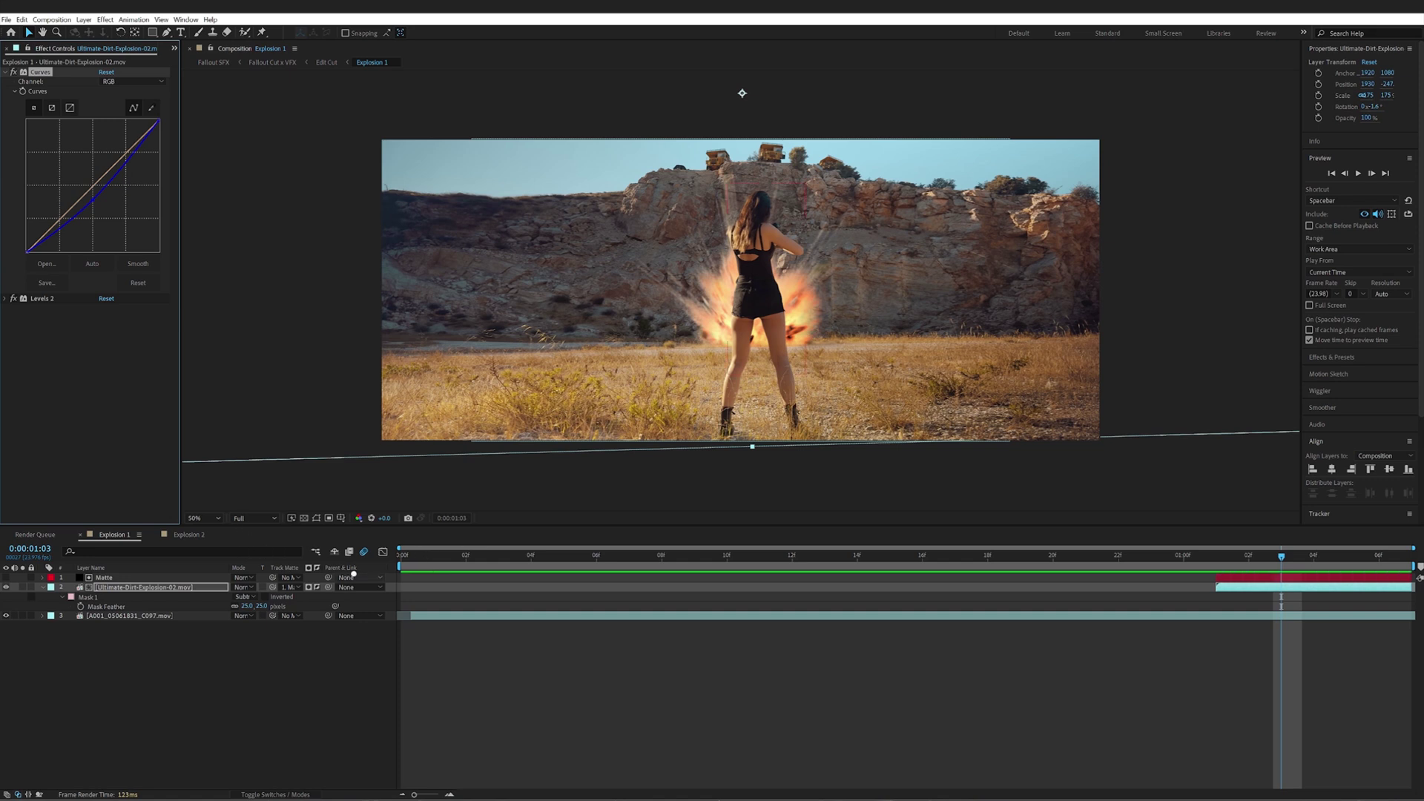
- Shift the A001_05061831_C097.mov layer one frame later and set the viewer to Quarter resolution at 33.3% magnification
{"action": "left_click", "coordinate": [422, 616]}
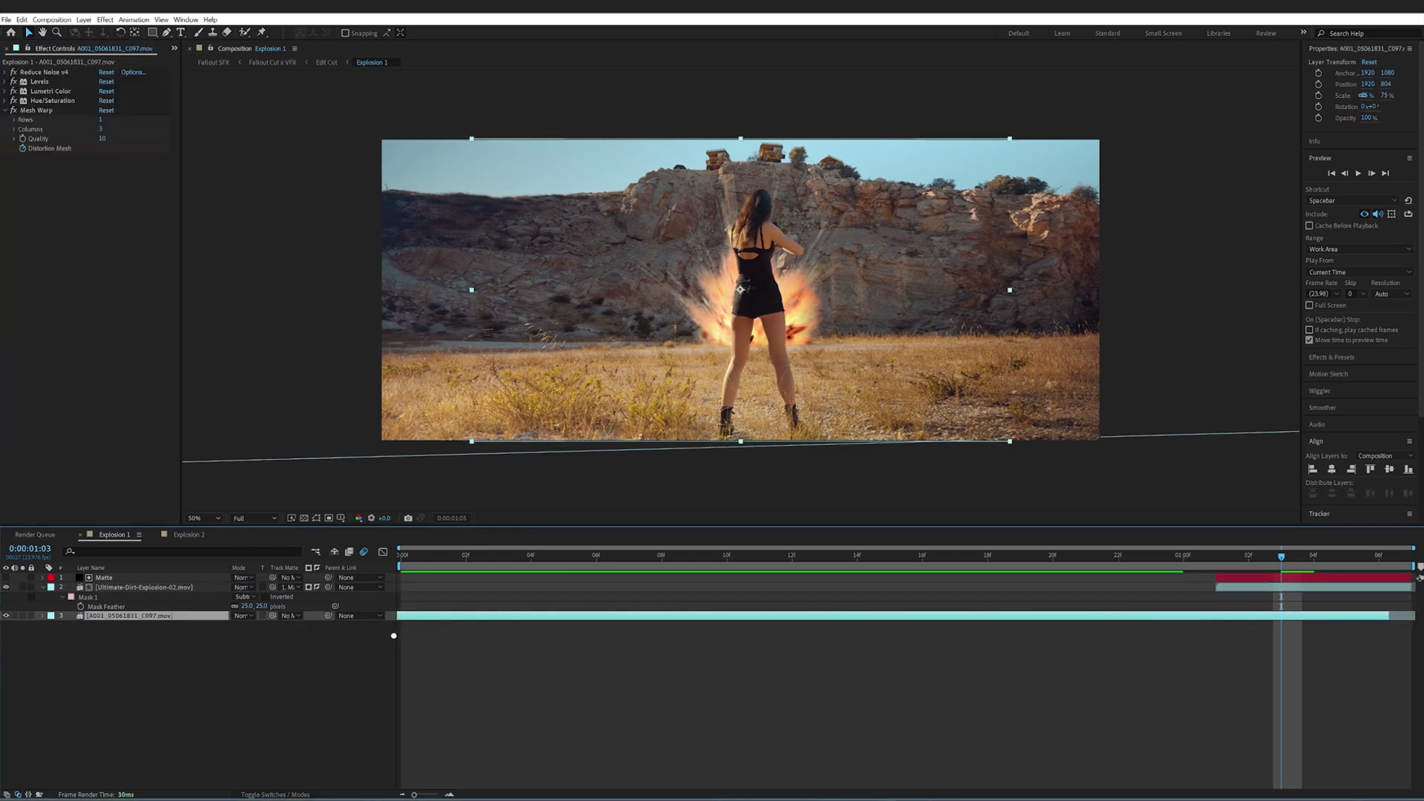
{"action": "key", "text": "alt+Page_Down"}
{"action": "left_click", "coordinate": [254, 517]}
{"action": "left_click", "coordinate": [258, 581]}
{"action": "left_click", "coordinate": [204, 517]}
{"action": "left_click", "coordinate": [213, 619]}
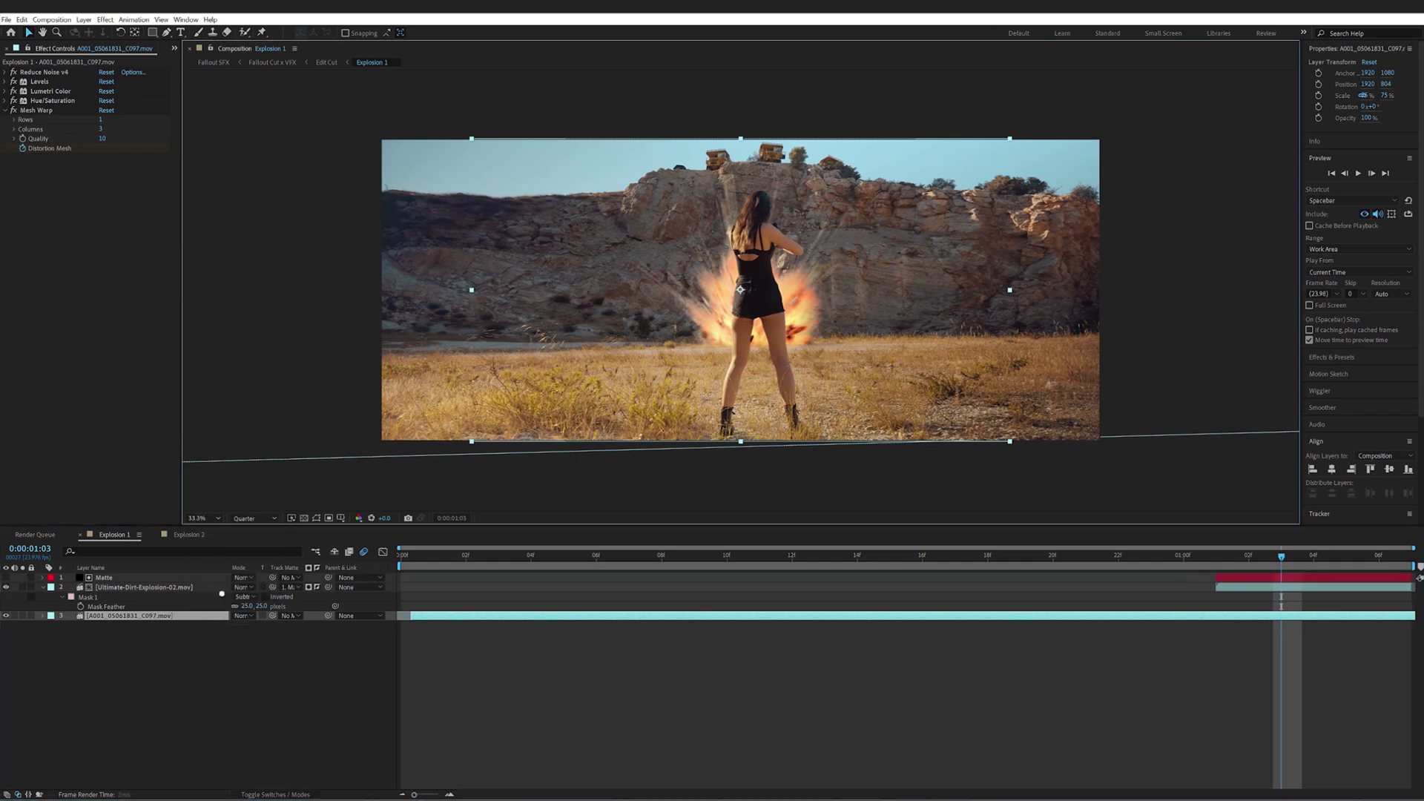
- Preview the Explosion 1 shot and scrub through the explosion to 0:00:01:05
{"action": "left_click", "coordinate": [1183, 556]}
{"action": "key", "text": "space"}
{"action": "key", "text": "space"}
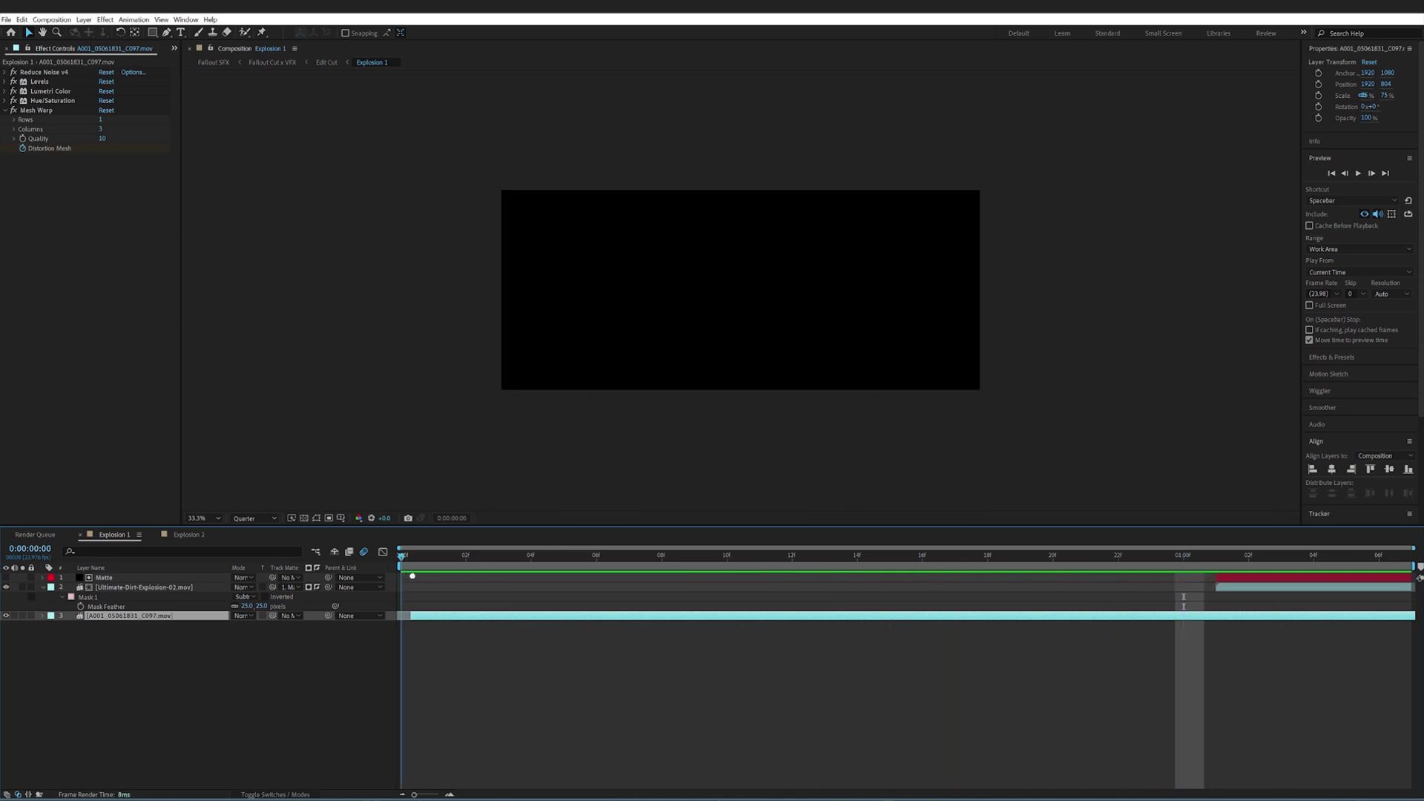
{"action": "key", "text": "space"}
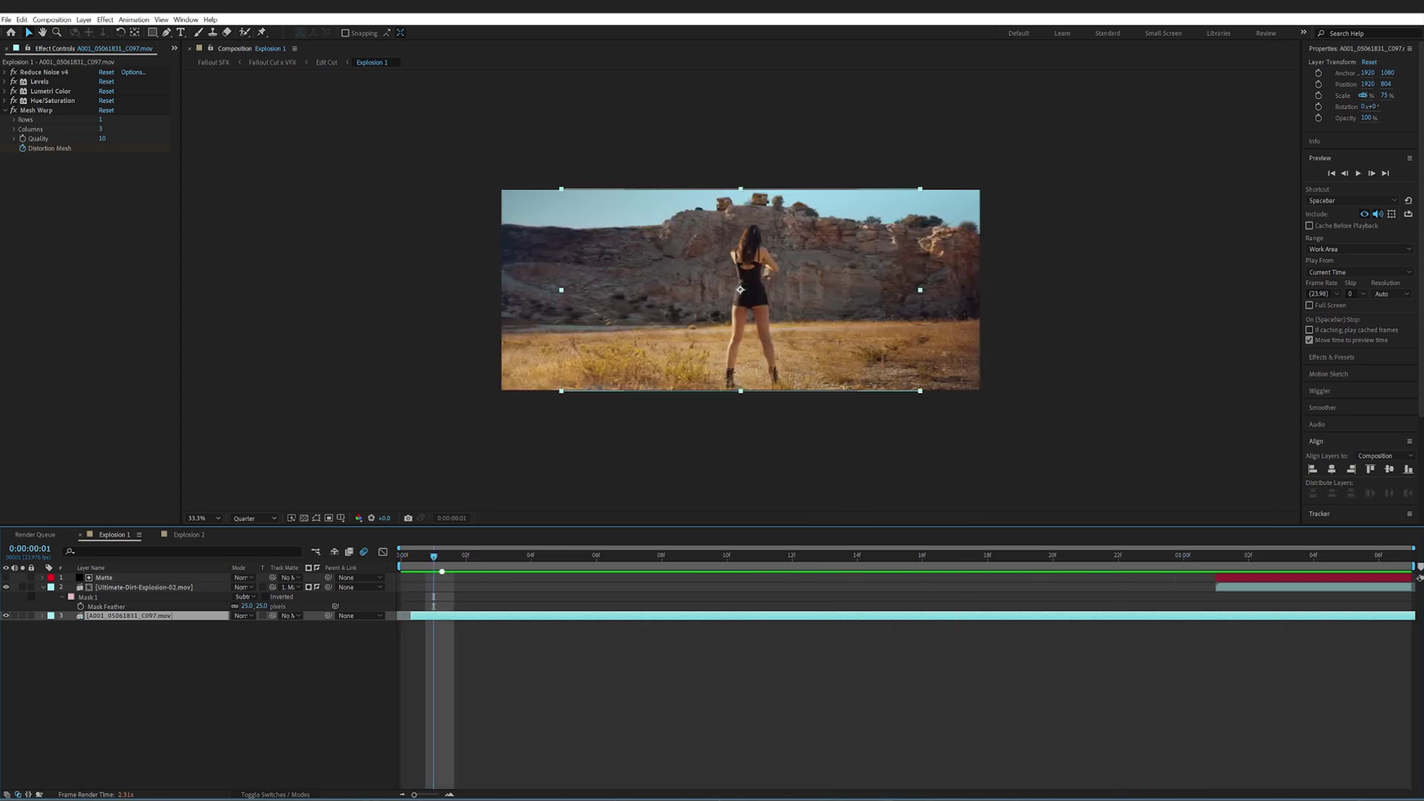
{"action": "key", "text": "space"}
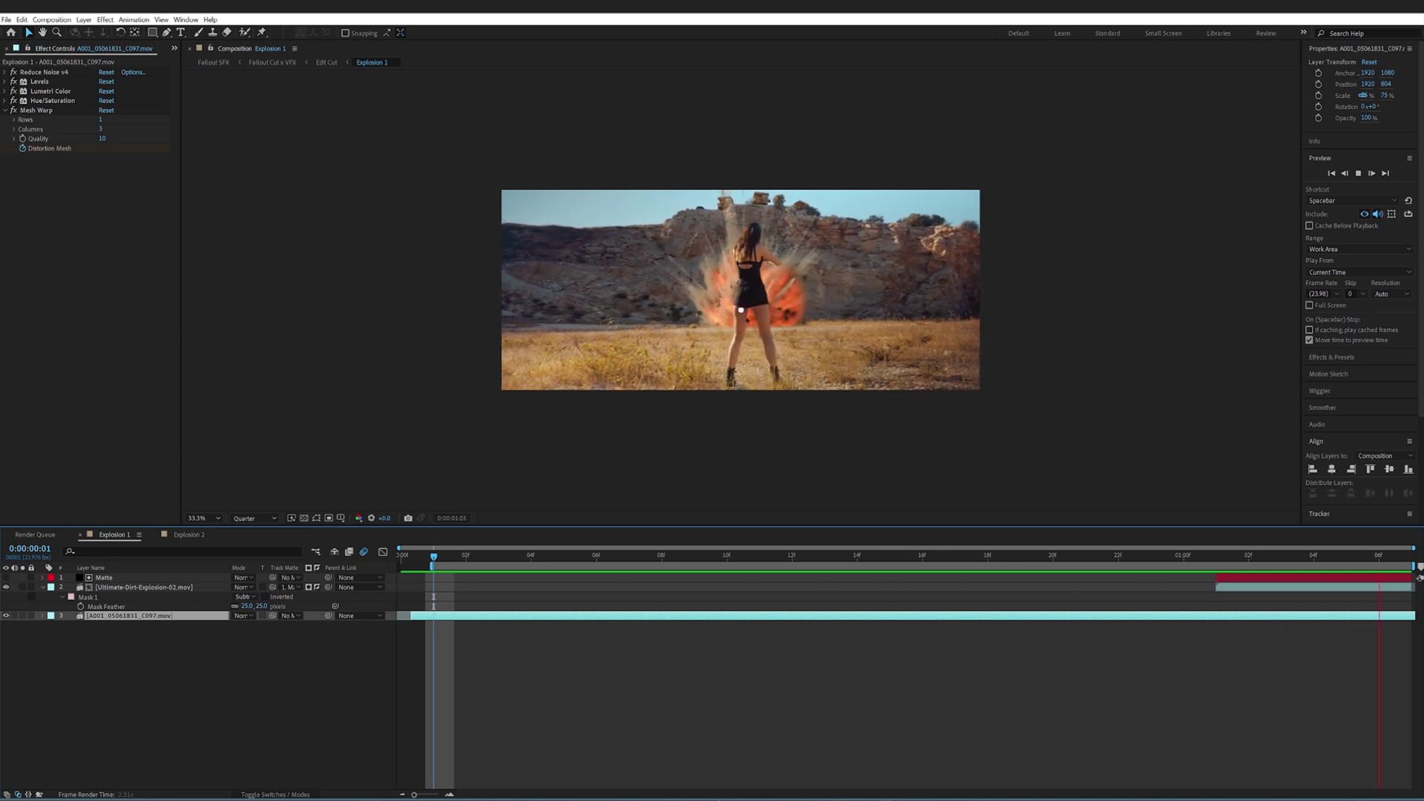
{"action": "key", "text": "space"}
{"action": "left_click", "coordinate": [1282, 556]}
{"action": "left_click_drag", "start_coordinate": [1285, 556], "coordinate": [1347, 555]}
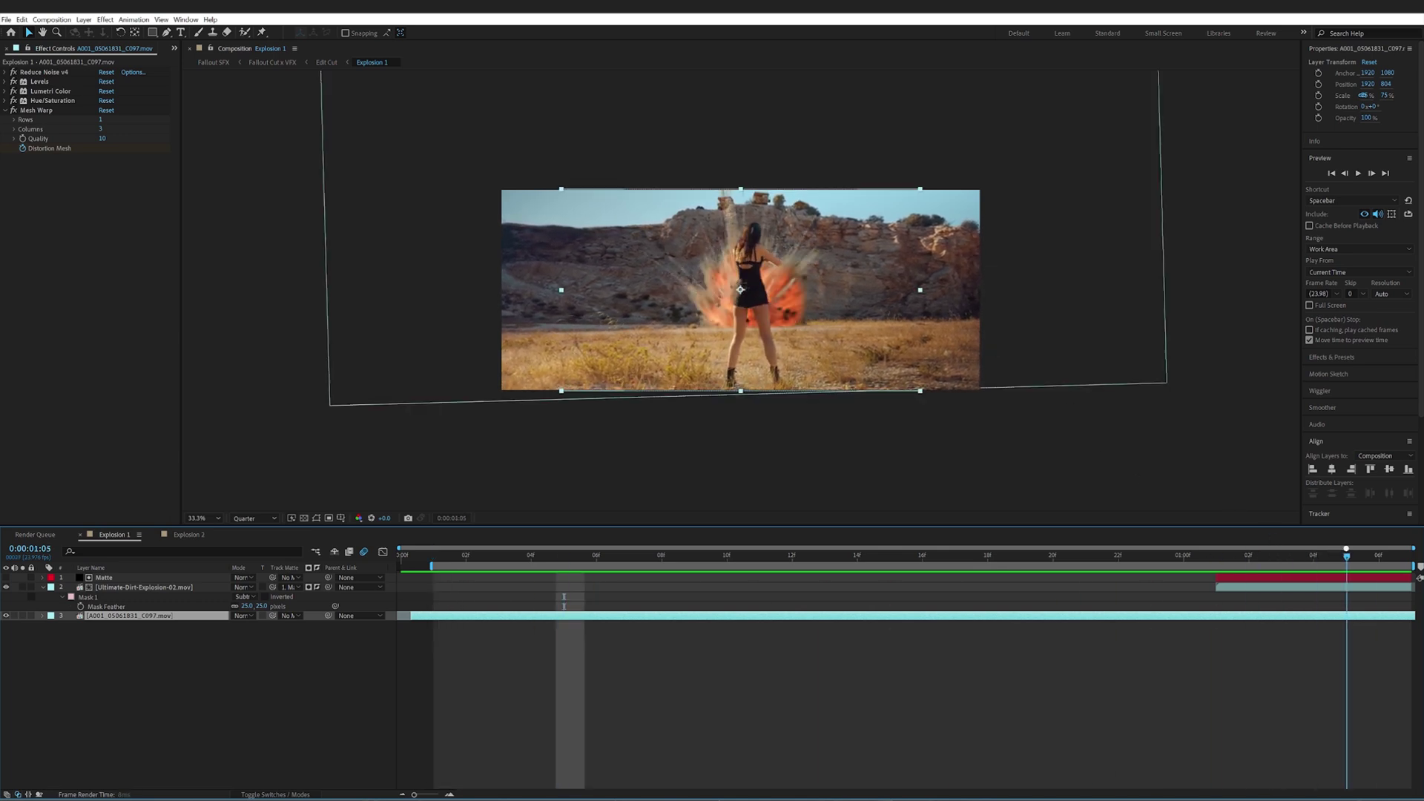
- Open the Explosion 2 composition and select its Ultimate-Dirt-Explosion-02.mov layer
{"action": "left_click", "coordinate": [191, 535]}
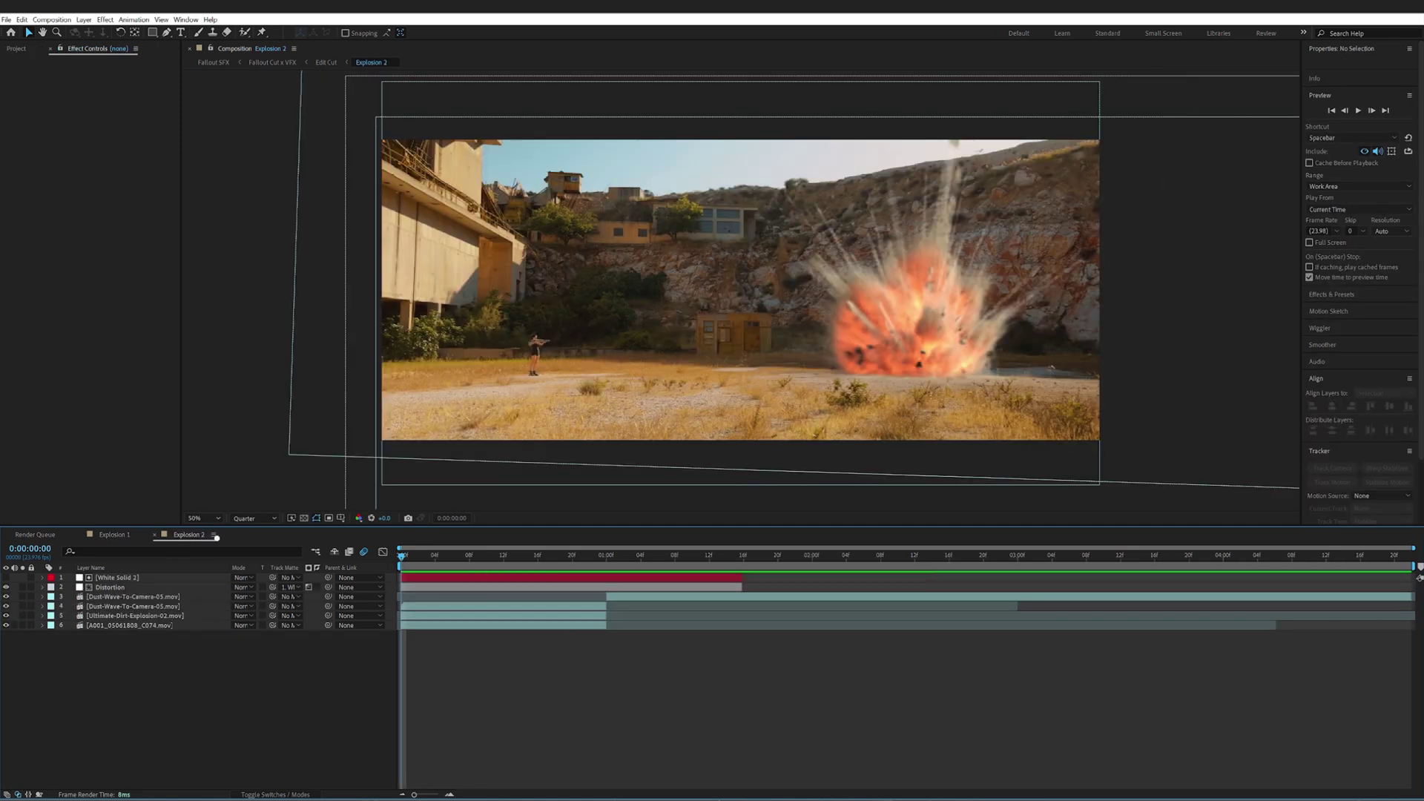
{"action": "left_click_drag", "start_coordinate": [401, 556], "coordinate": [248, 616]}
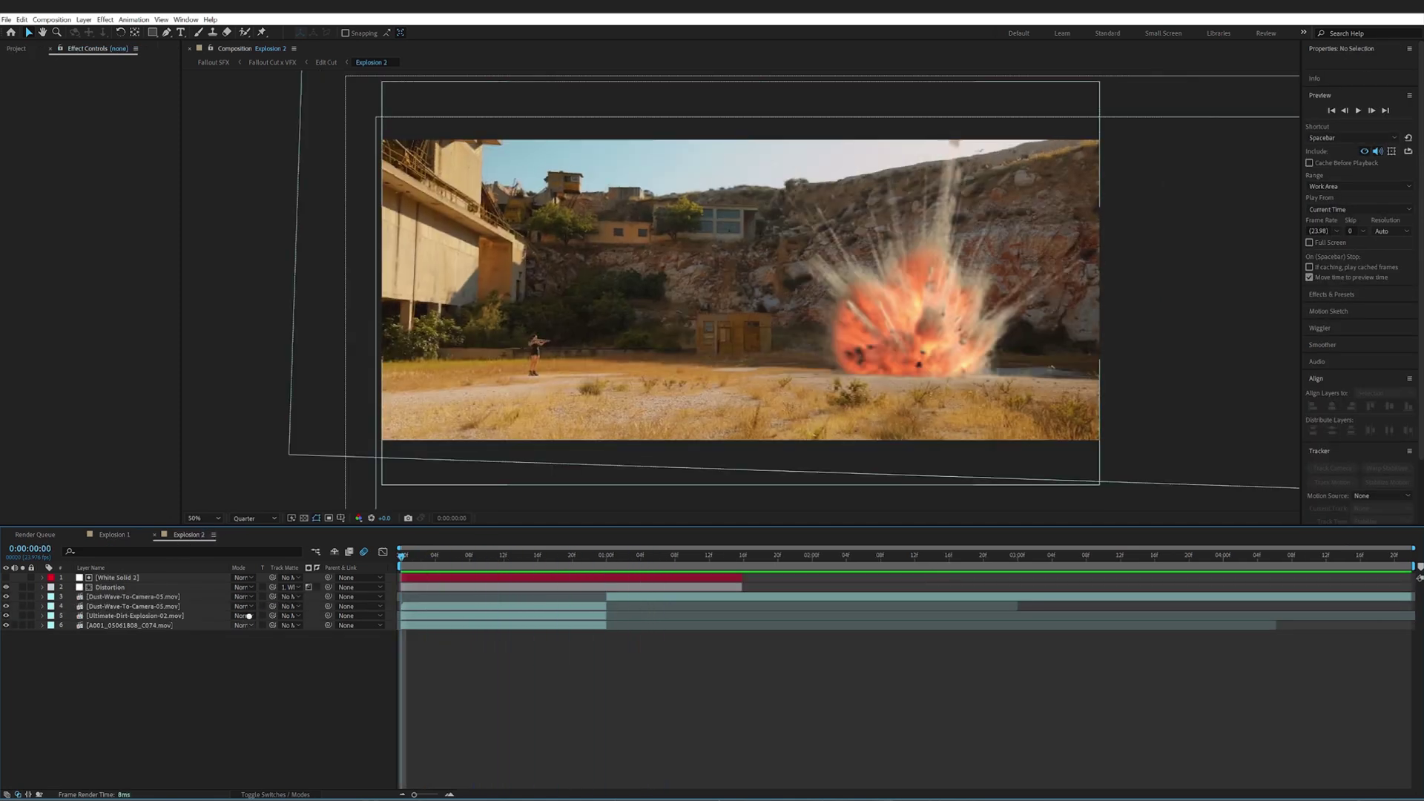
{"action": "left_click", "coordinate": [121, 615]}
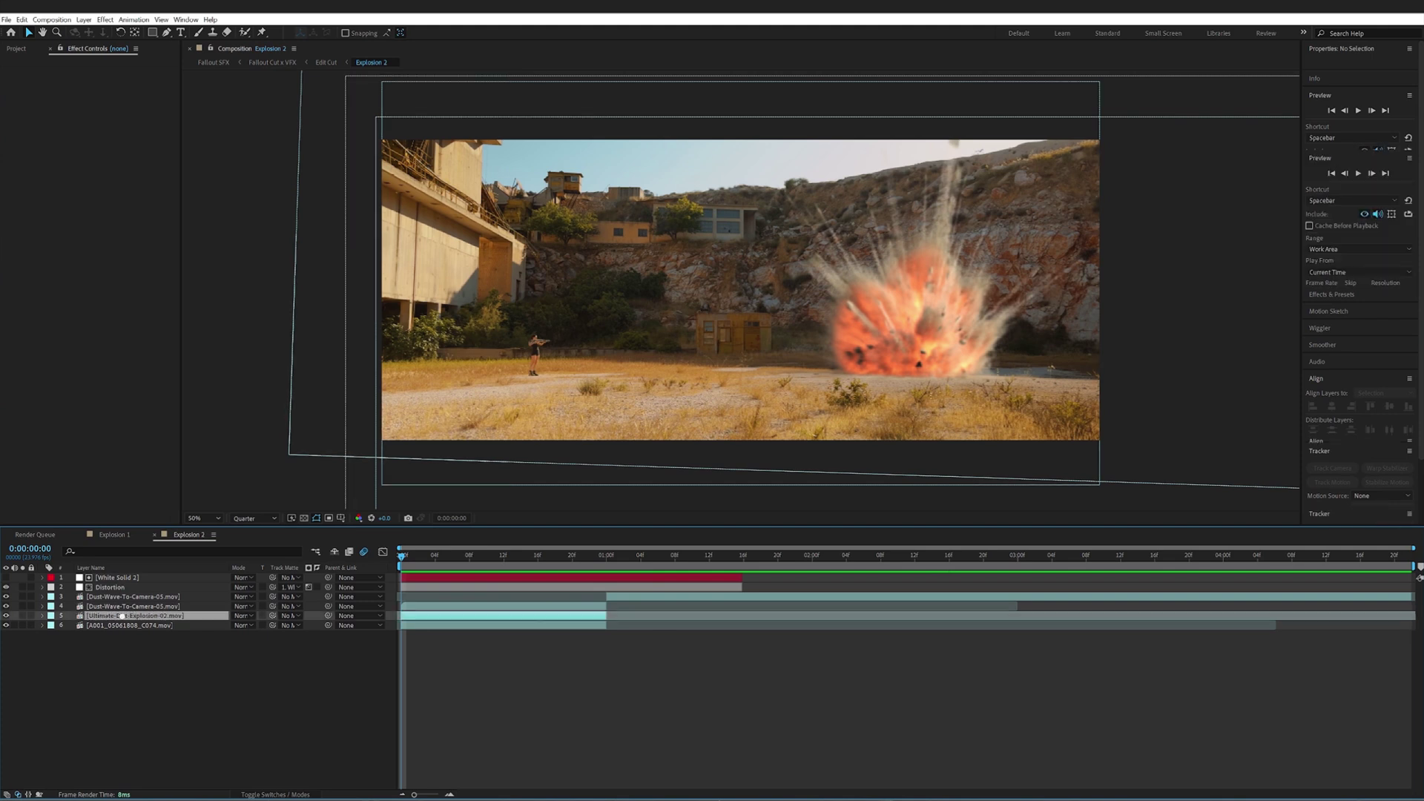
- Try moving the explosion higher in Explosion 2, restore its position, and look over its Curves and Levels 2 effects
{"action": "mouse_move", "coordinate": [935, 355]}
{"action": "left_mouse_down"}
{"action": "mouse_move", "coordinate": [910, 331]}
{"action": "mouse_move", "coordinate": [932, 335]}
{"action": "left_mouse_up"}
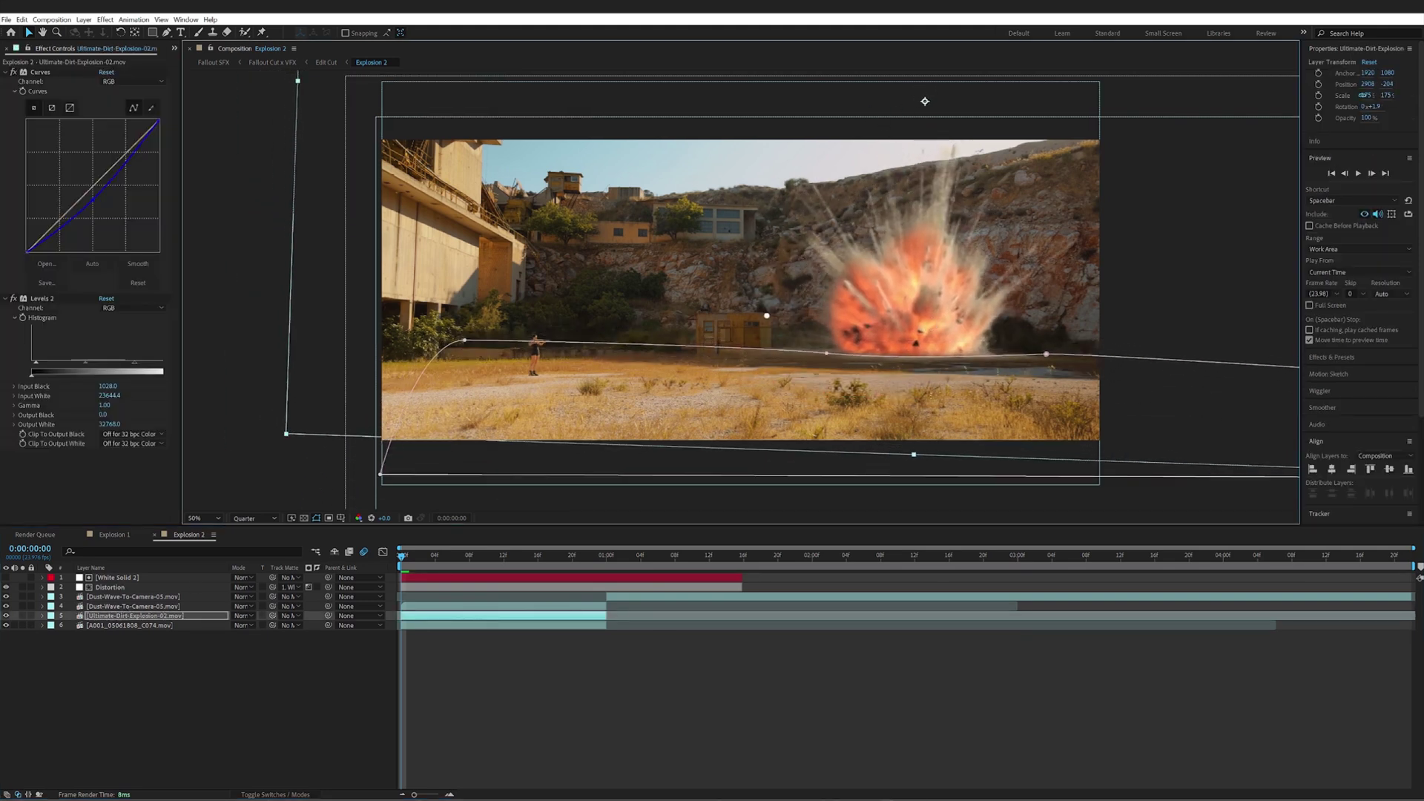
{"action": "left_click_drag", "start_coordinate": [767, 315], "coordinate": [769, 336]}
{"action": "left_click", "coordinate": [58, 75]}
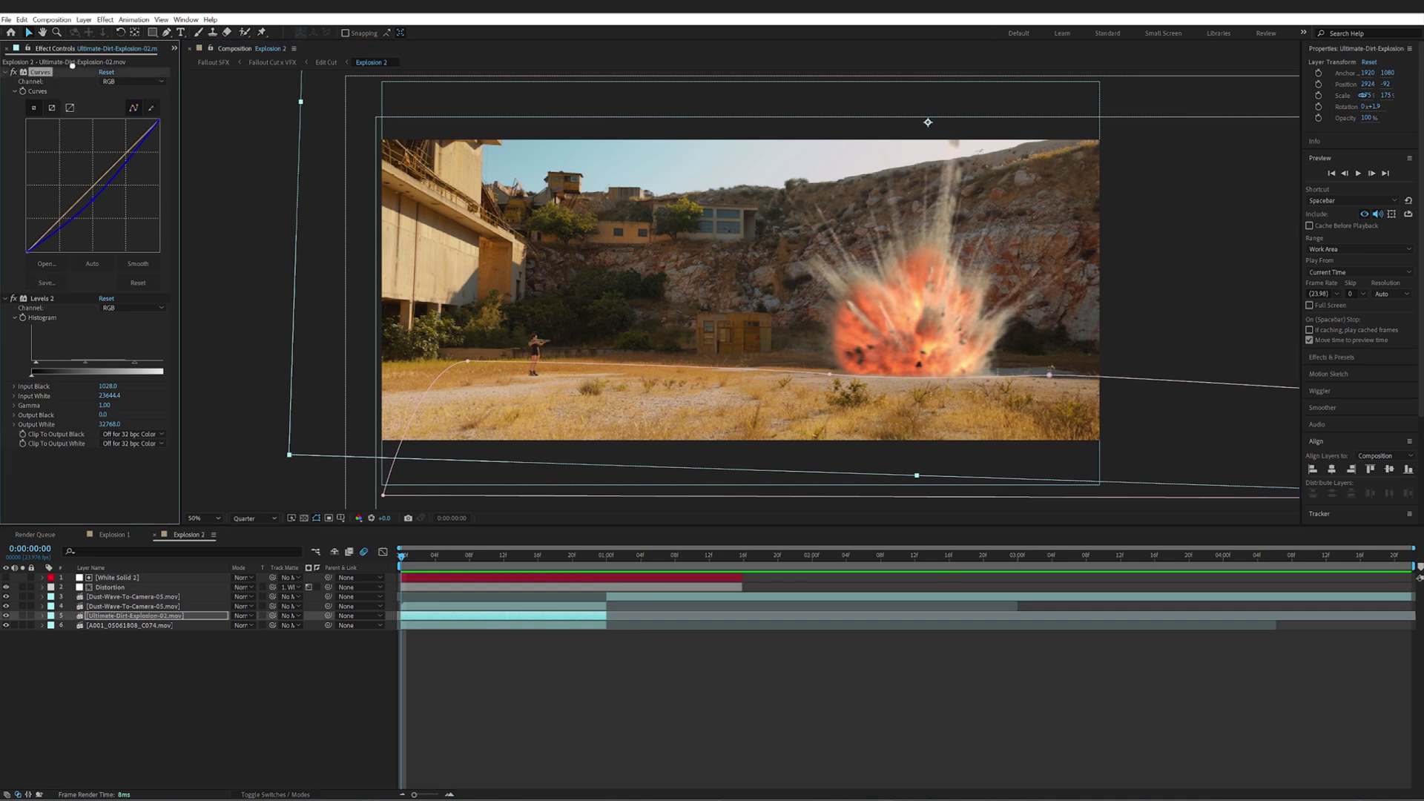
{"action": "left_click", "coordinate": [56, 298]}
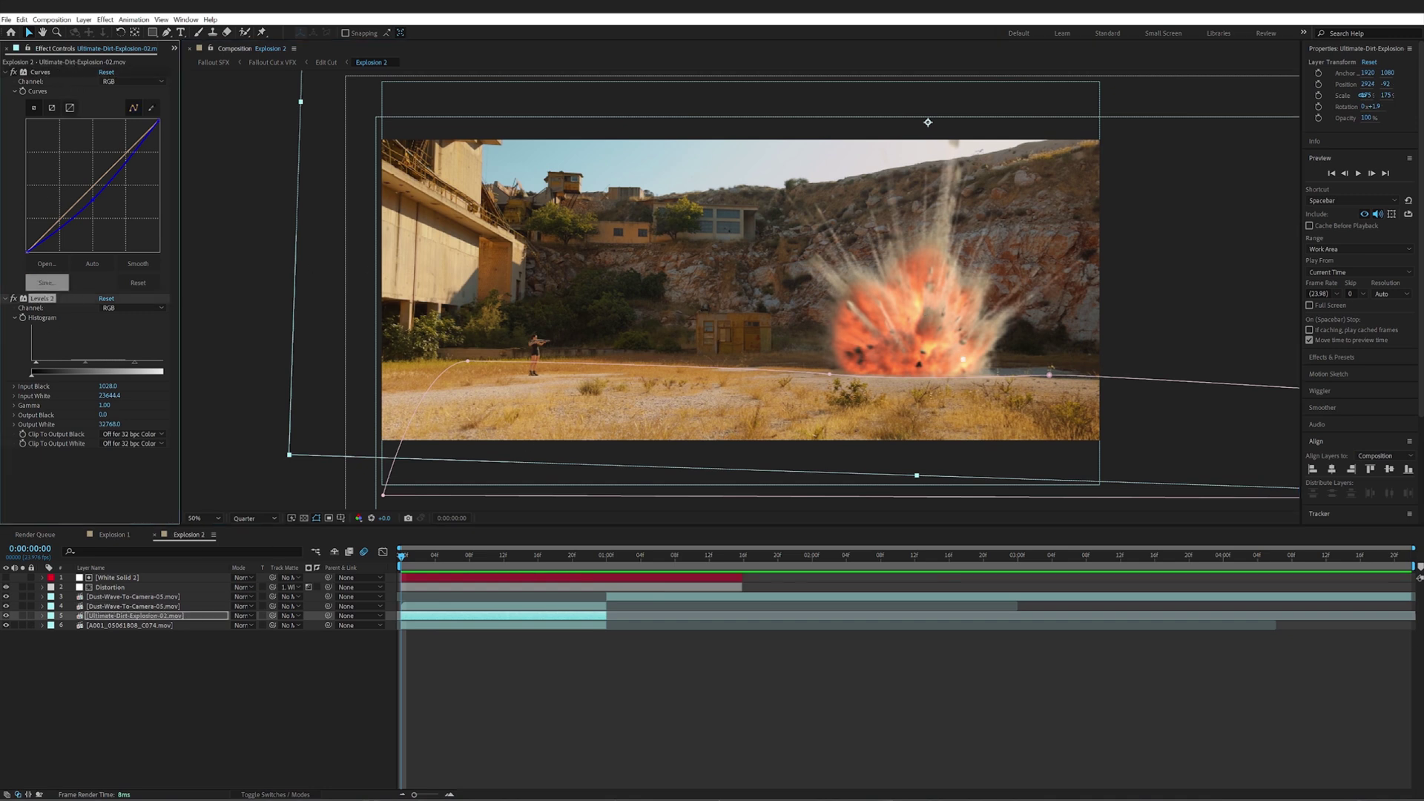
- Try drawing a curved Pen mask path along the ground behind the explosion, undo it, and return to the Selection tool
{"action": "key", "text": "g"}
{"action": "left_click_drag", "start_coordinate": [699, 347], "coordinate": [750, 348]}
{"action": "left_click", "coordinate": [825, 360]}
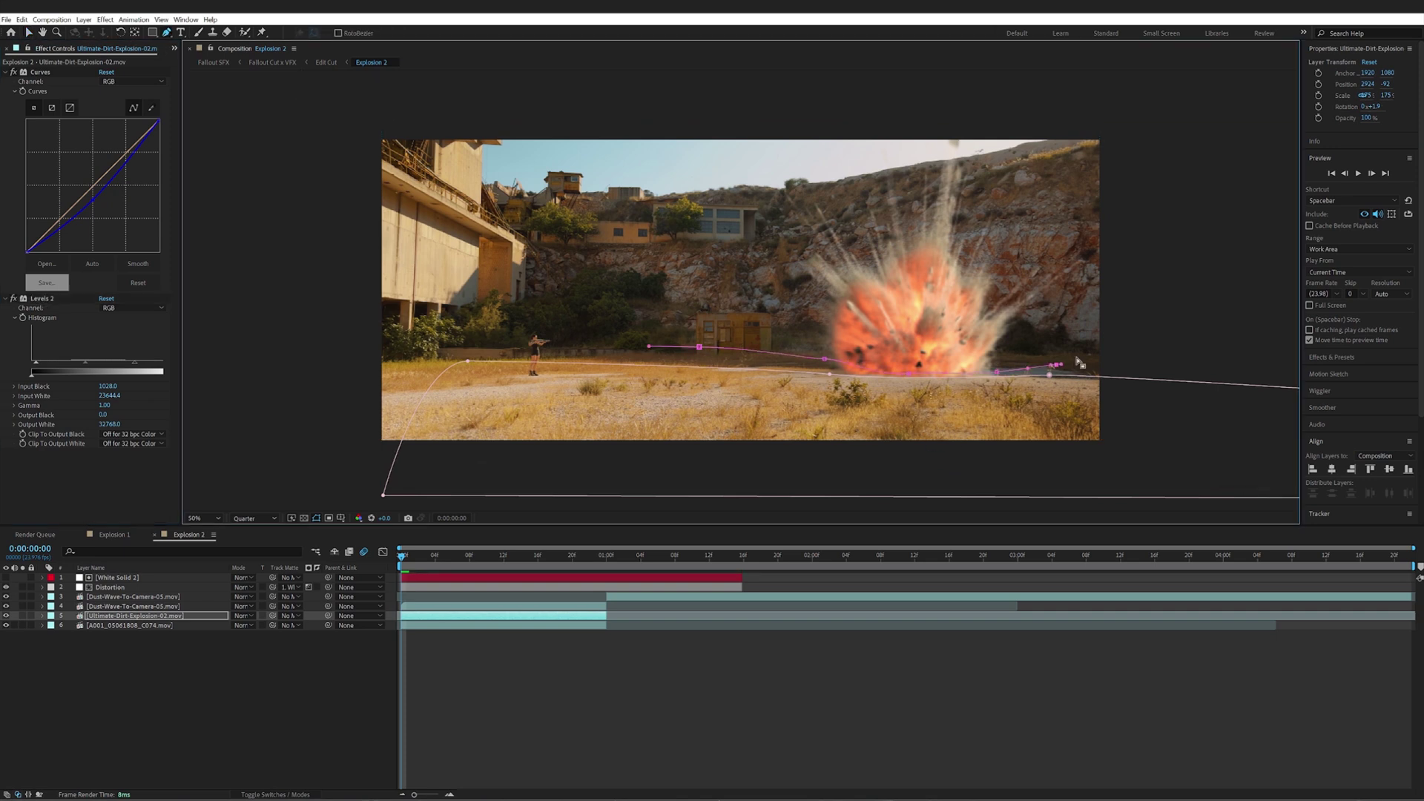
{"action": "key", "text": "ctrl+z"}
{"action": "left_click", "coordinate": [28, 32]}
{"action": "key", "text": "ctrl+z"}
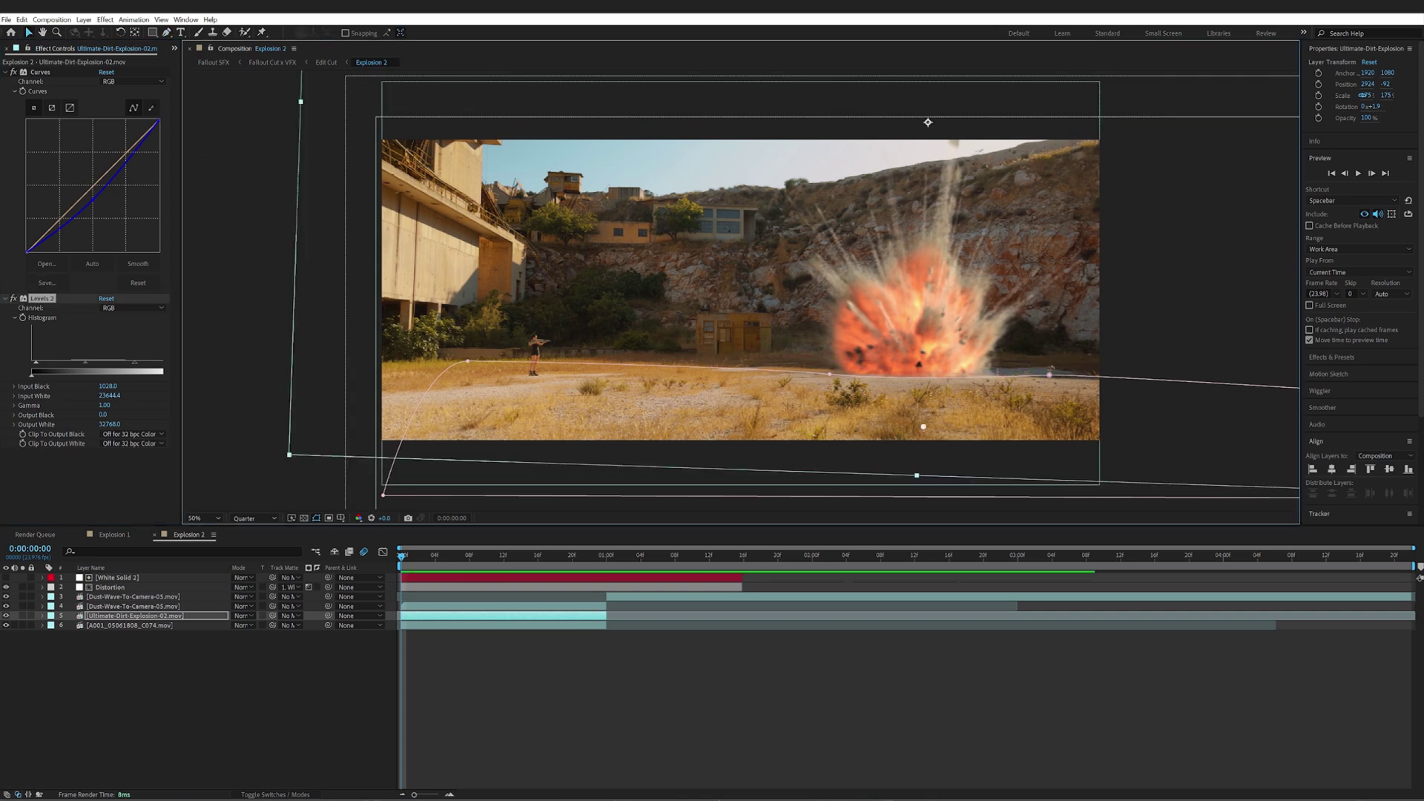
- Try adjusting the ground mask on the Ultimate-Dirt-Explosion-02.mov layer, undo the change, and hide the mask outlines
{"action": "left_click", "coordinate": [316, 518]}
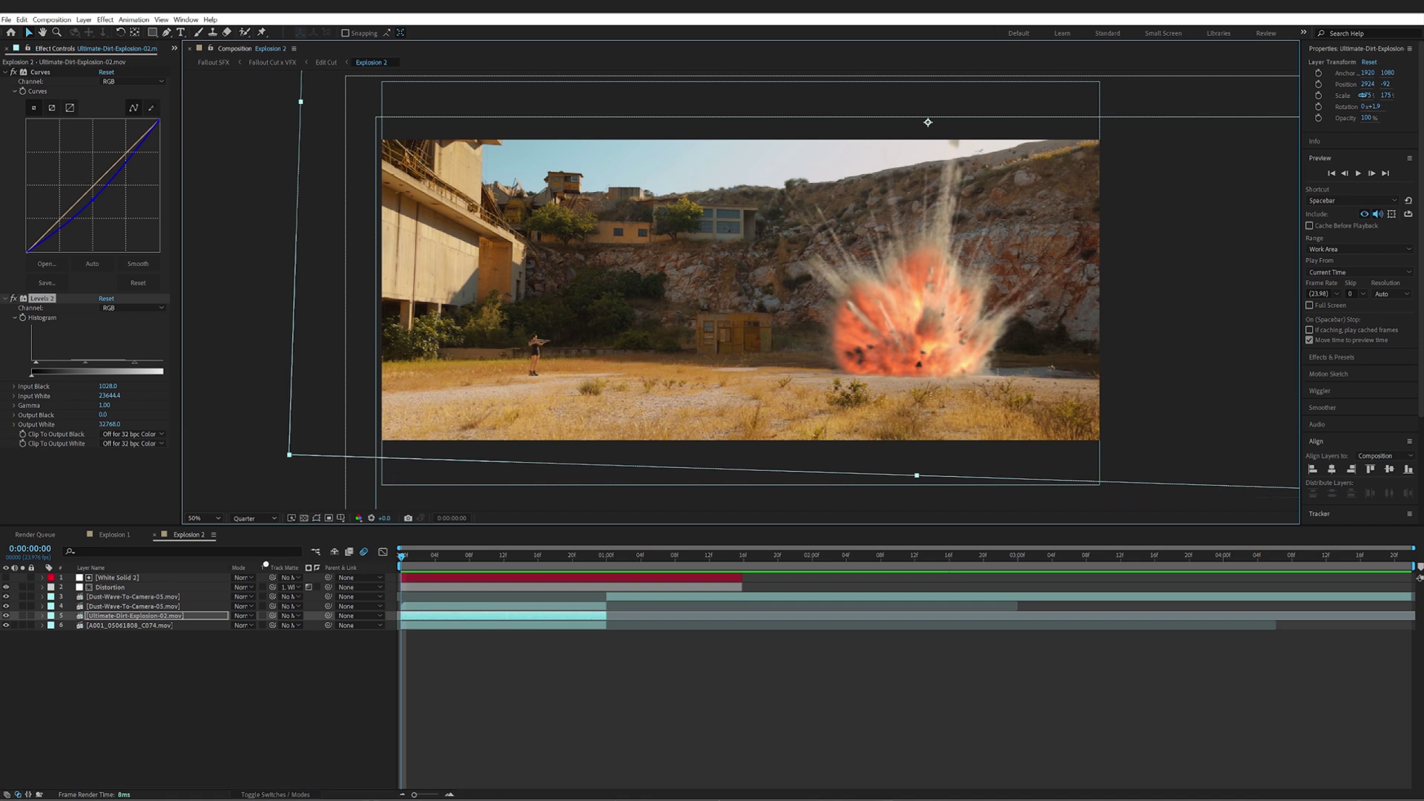
{"action": "left_click", "coordinate": [808, 386]}
{"action": "key", "text": "ctrl+shift+a"}
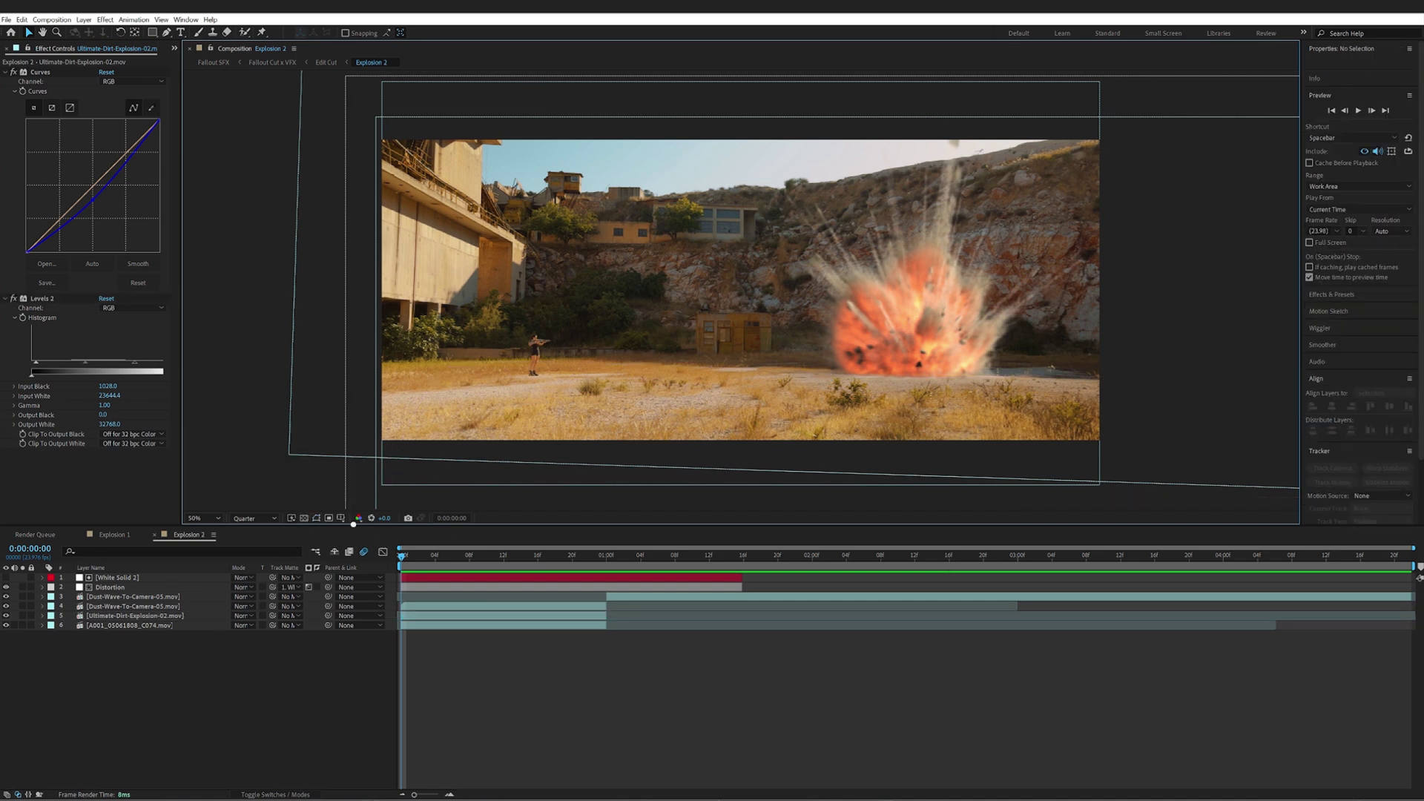
{"action": "left_click", "coordinate": [134, 615]}
{"action": "left_click_drag", "start_coordinate": [762, 313], "coordinate": [1133, 409]}
{"action": "left_click_drag", "start_coordinate": [1050, 375], "coordinate": [993, 490]}
{"action": "key", "text": "ctrl+z"}
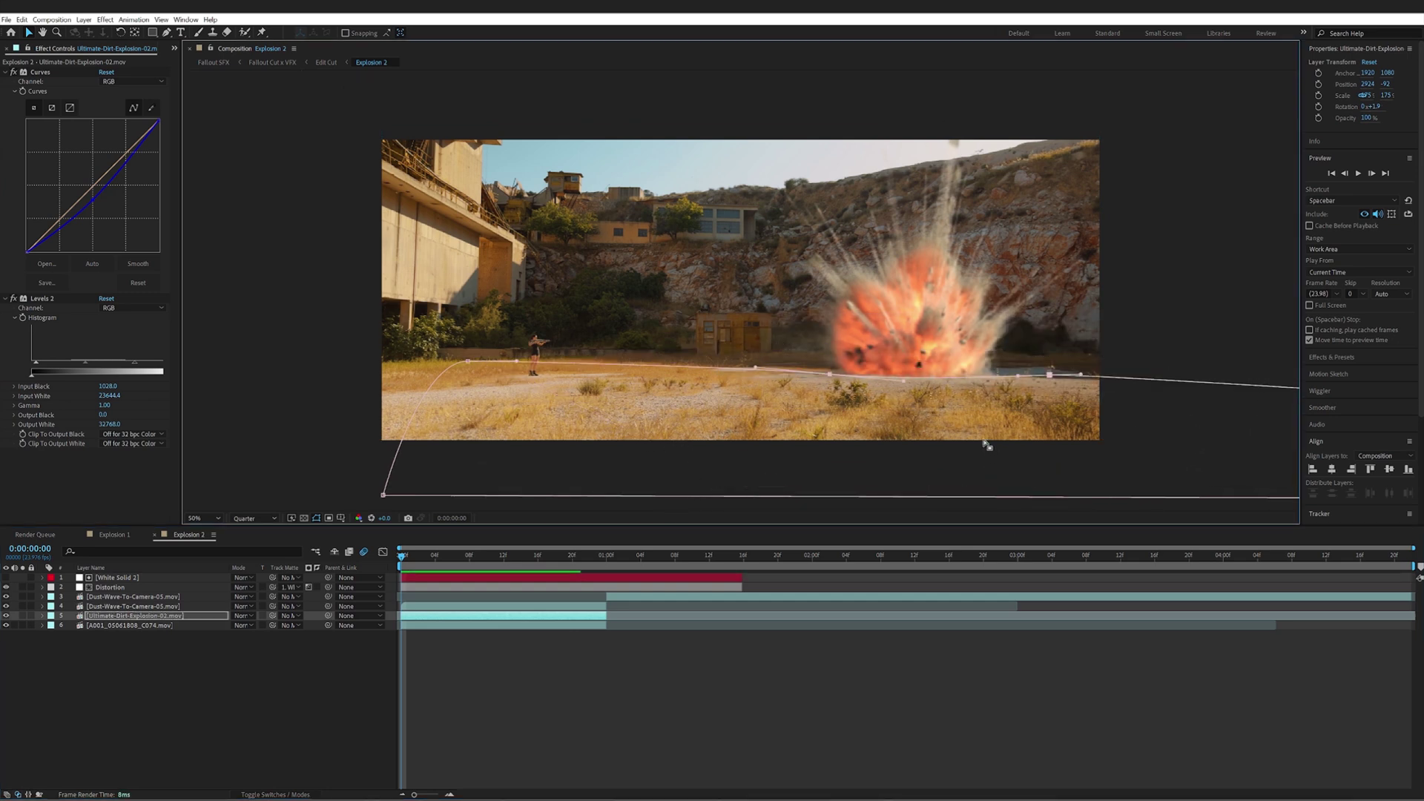
{"action": "left_click", "coordinate": [316, 517]}
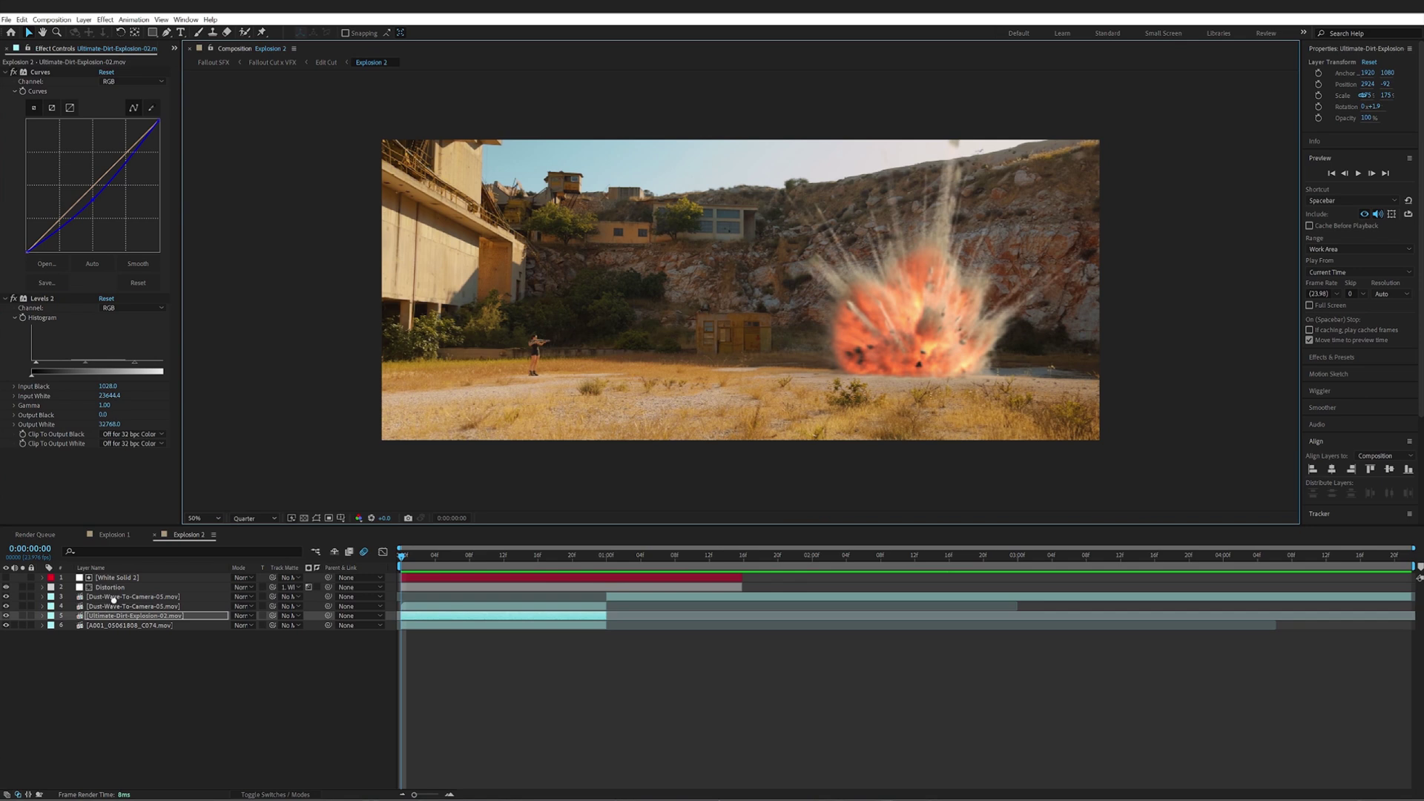
- Select the lower Dust-Wave-To-Camera layer, scrub to 0:00:00:13, and bring up the start of its effect list
{"action": "left_click", "coordinate": [123, 606]}
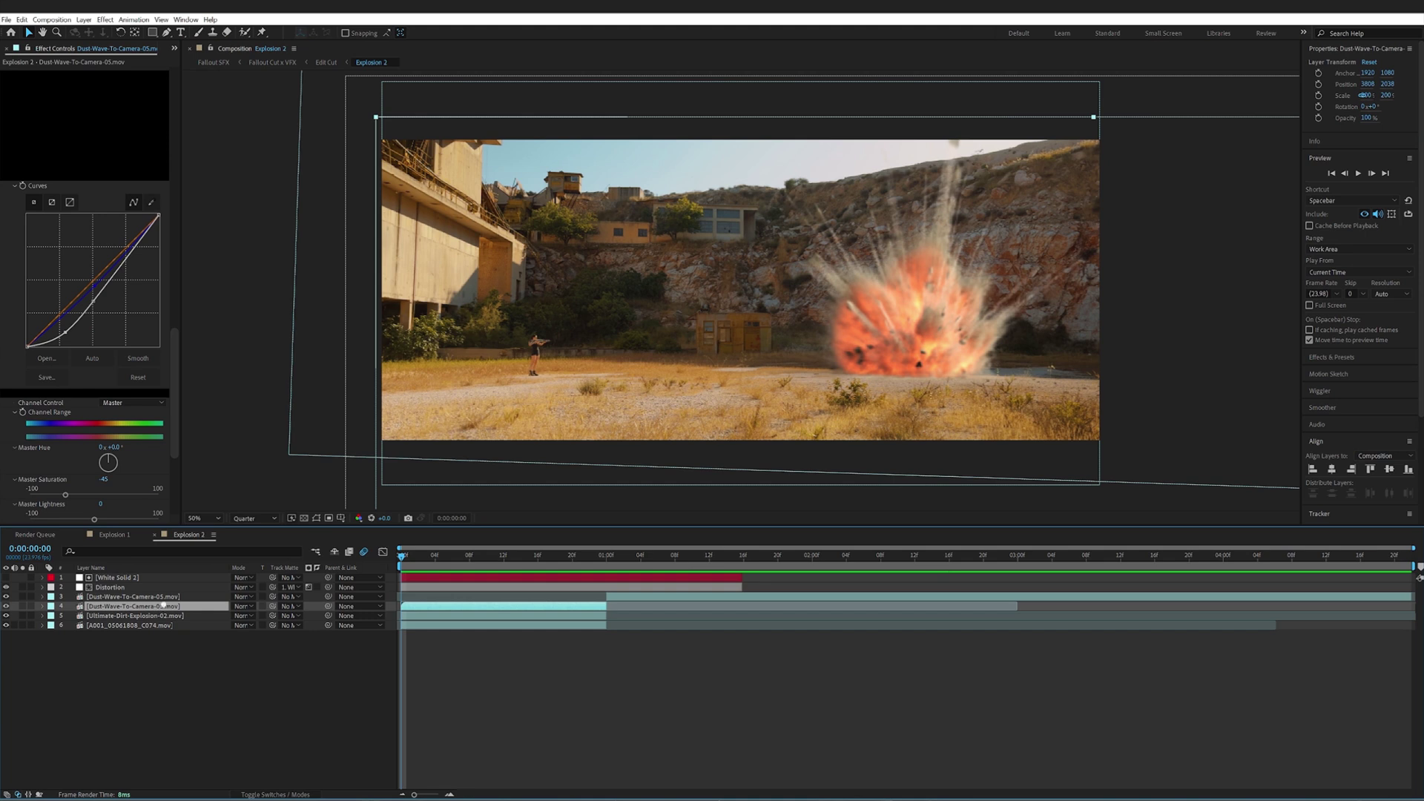
{"action": "key", "text": "space"}
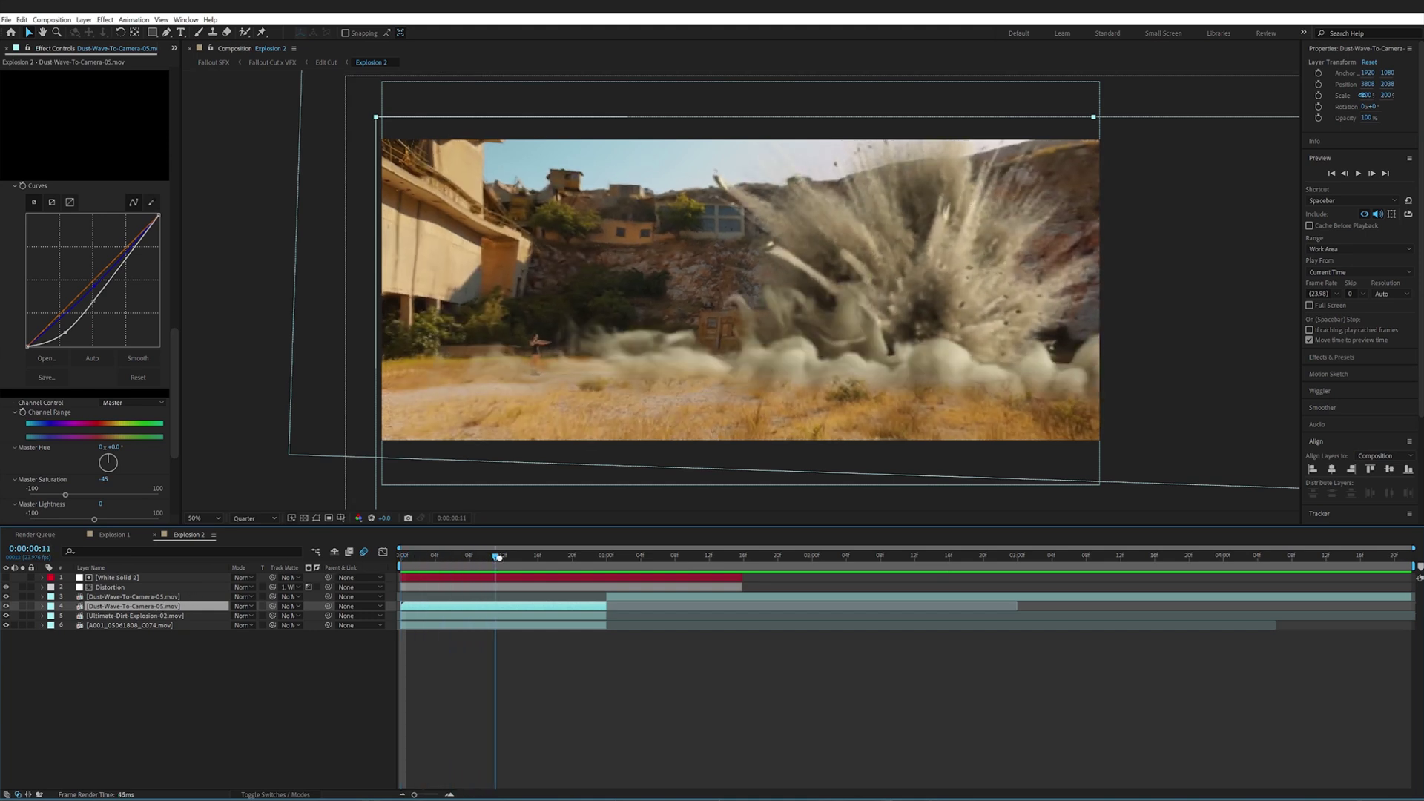
{"action": "key", "text": "Page_Up"}
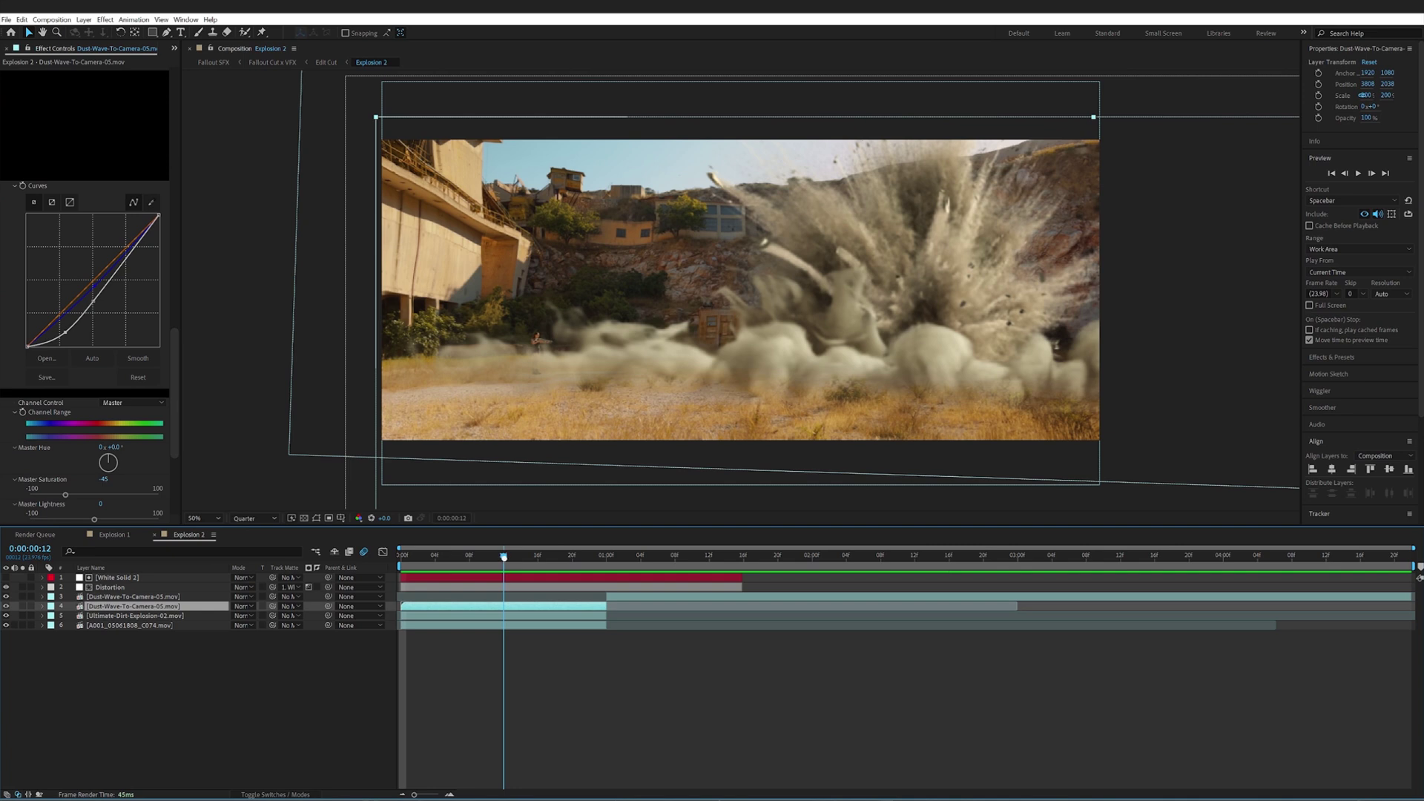
{"action": "mouse_move", "coordinate": [503, 557]}
{"action": "left_mouse_down"}
{"action": "mouse_move", "coordinate": [522, 556]}
{"action": "mouse_move", "coordinate": [510, 554]}
{"action": "left_mouse_up"}
{"action": "left_click_drag", "start_coordinate": [179, 324], "coordinate": [178, 71]}
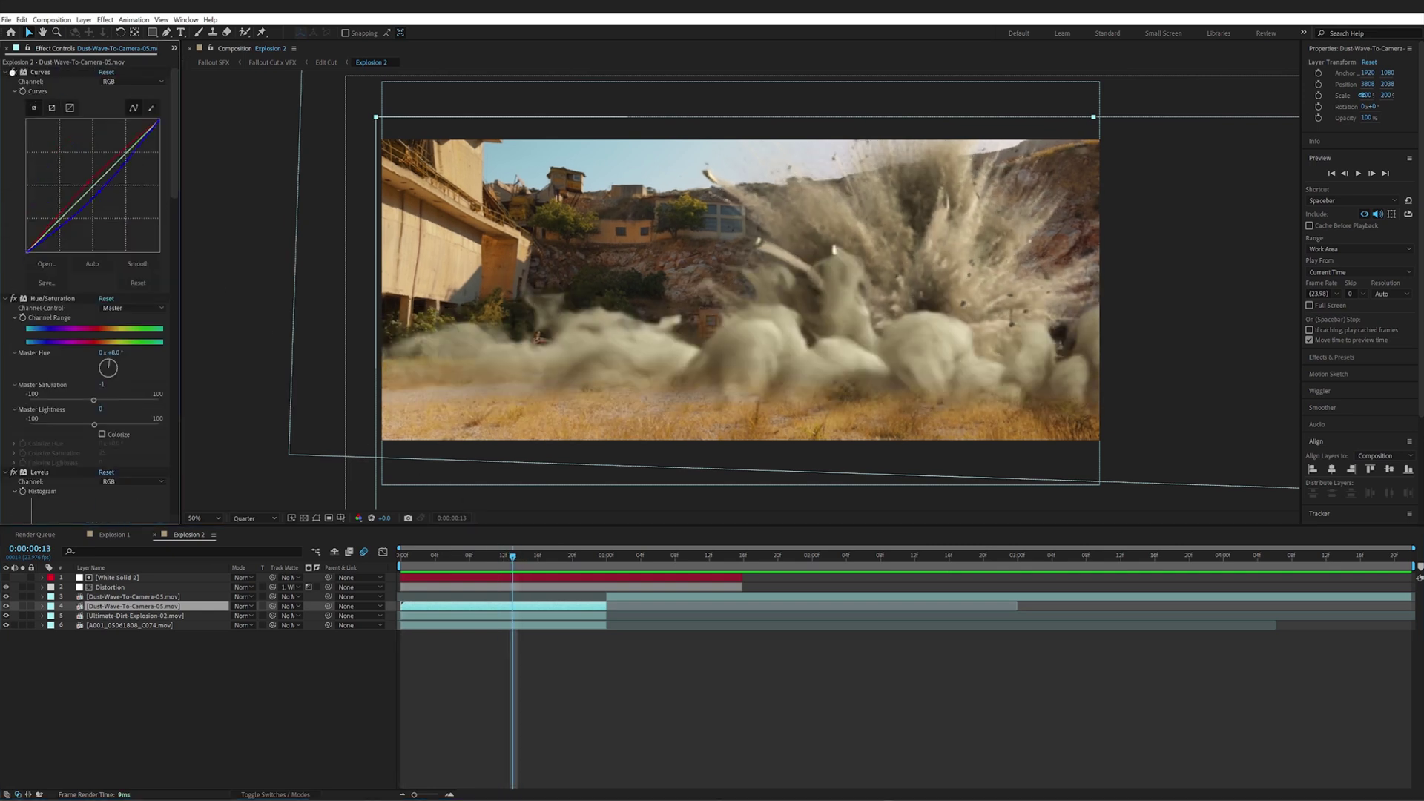
- Collapse the dust wave layer's effects from Curves through Hue/Saturation 3, leaving Levels 2 expanded
{"action": "left_click", "coordinate": [9, 74]}
{"action": "left_click", "coordinate": [9, 81]}
{"action": "left_click", "coordinate": [9, 91]}
{"action": "left_click", "coordinate": [9, 101]}
{"action": "left_click", "coordinate": [9, 110]}
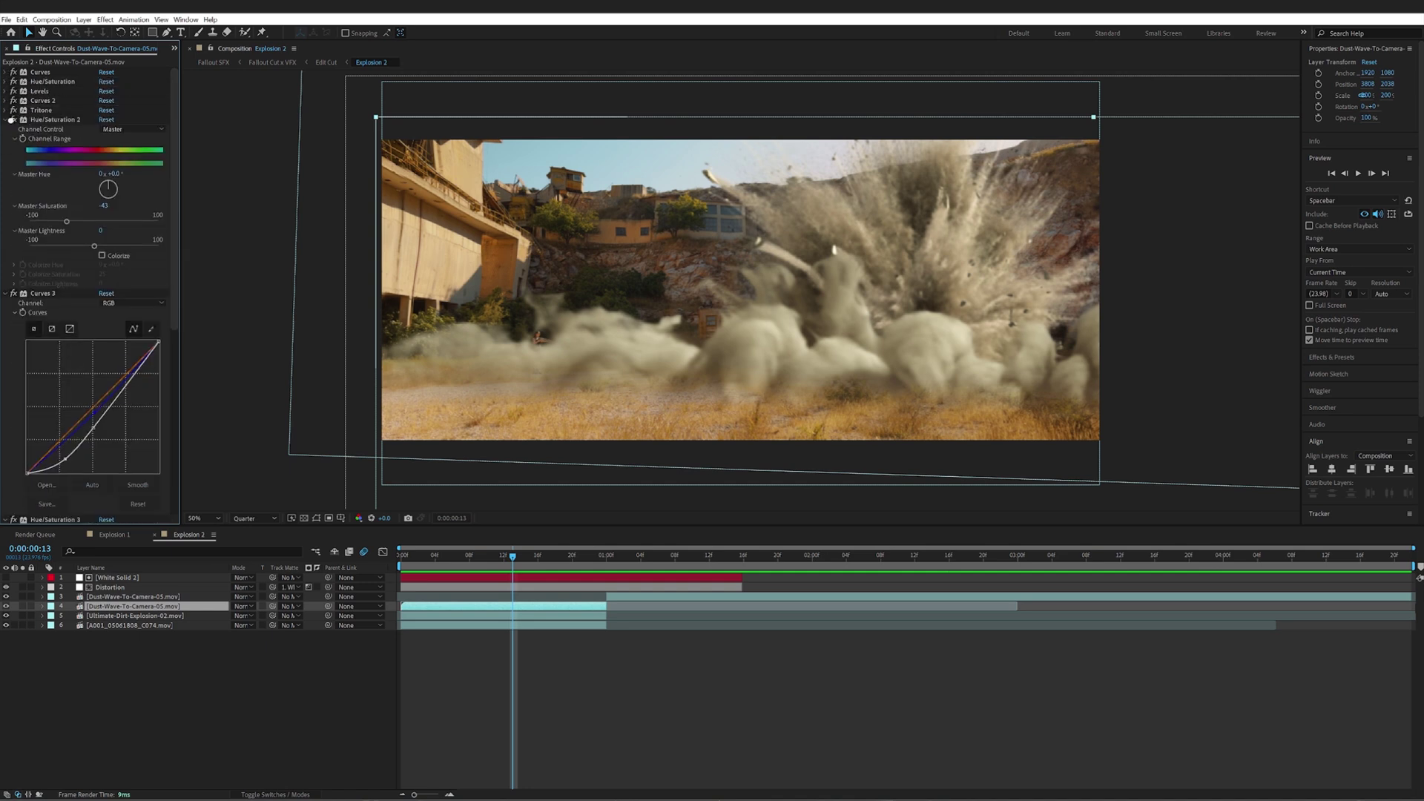
{"action": "left_click", "coordinate": [8, 119]}
{"action": "left_click", "coordinate": [9, 129]}
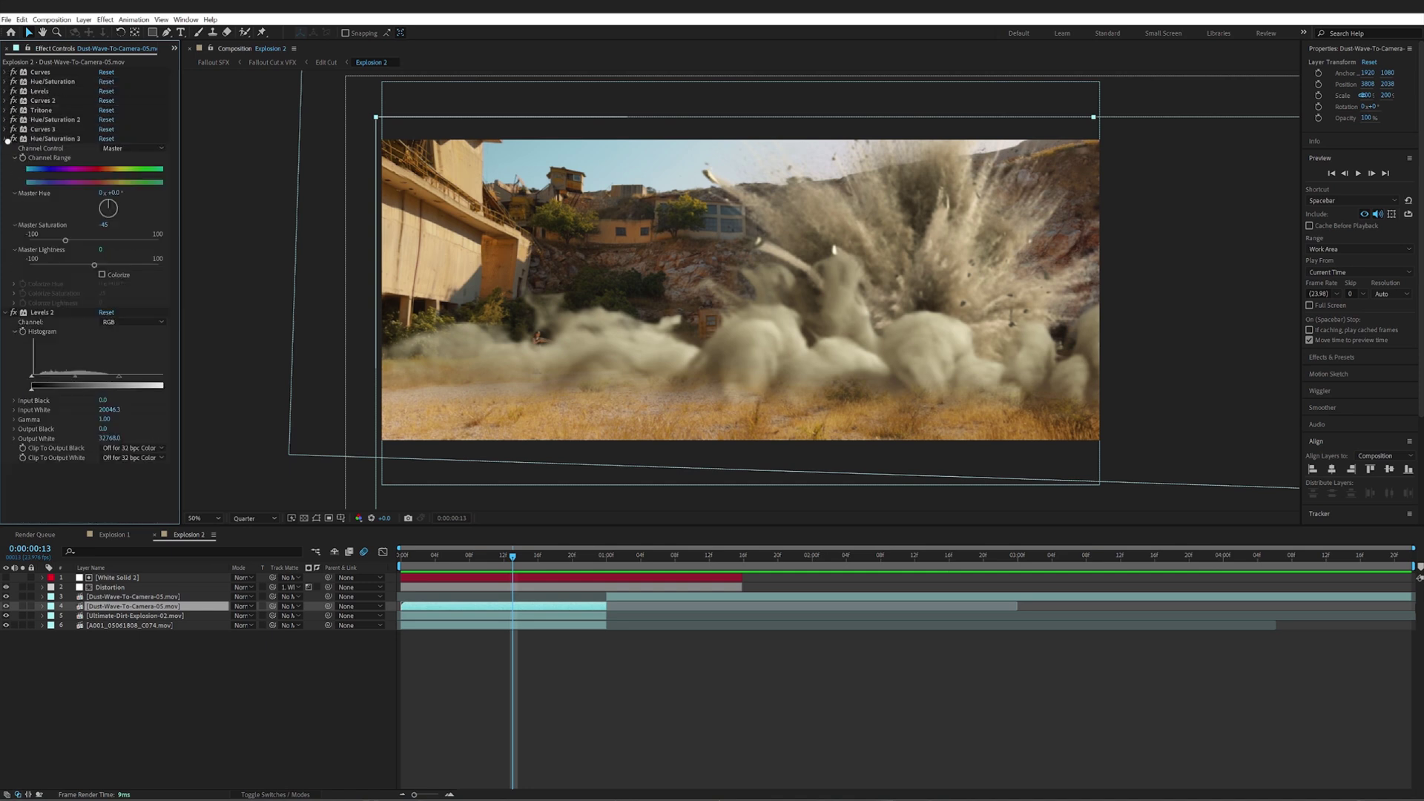
{"action": "left_click", "coordinate": [8, 139]}
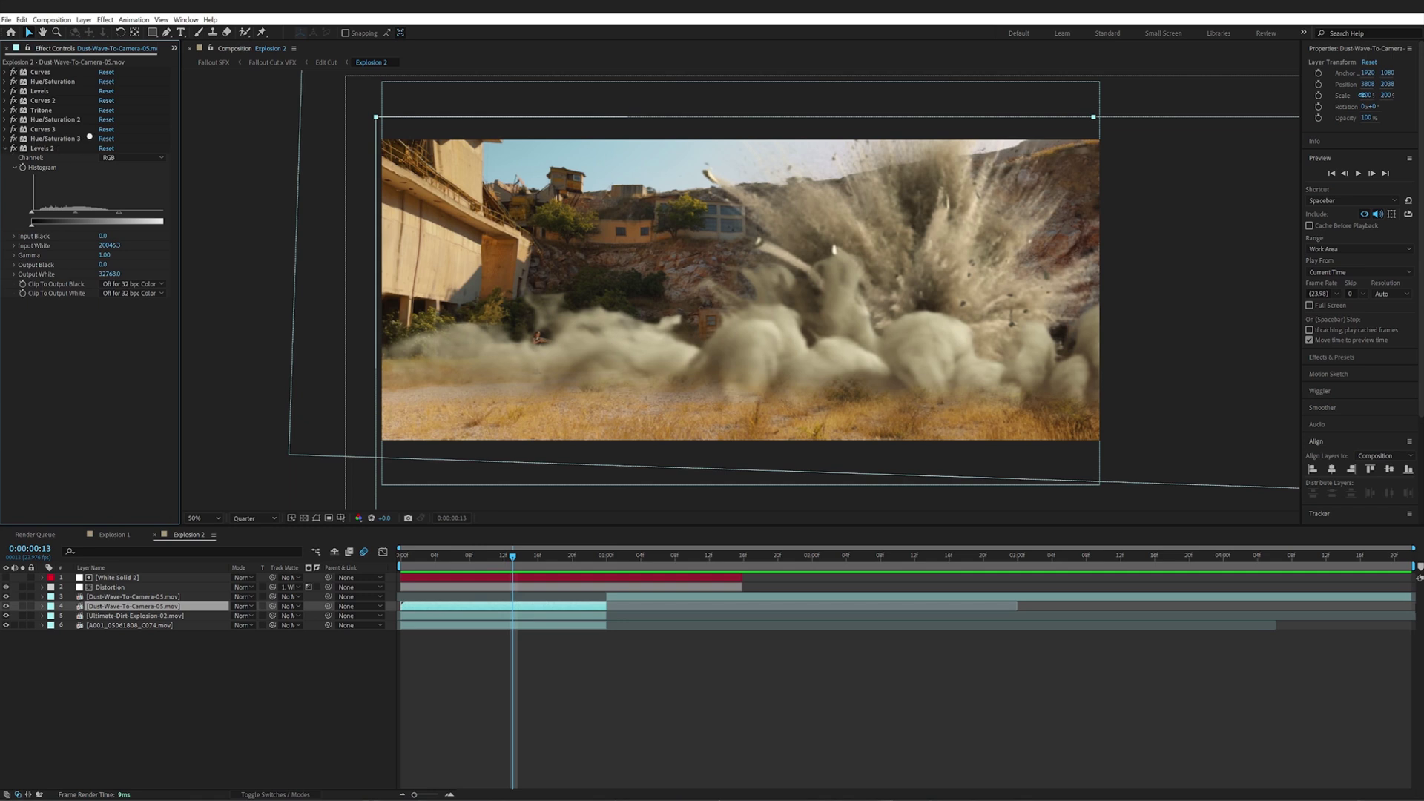
- Look over the dust wave layer's Curves, Hue/Saturation and Levels effects
{"action": "left_click", "coordinate": [78, 72]}
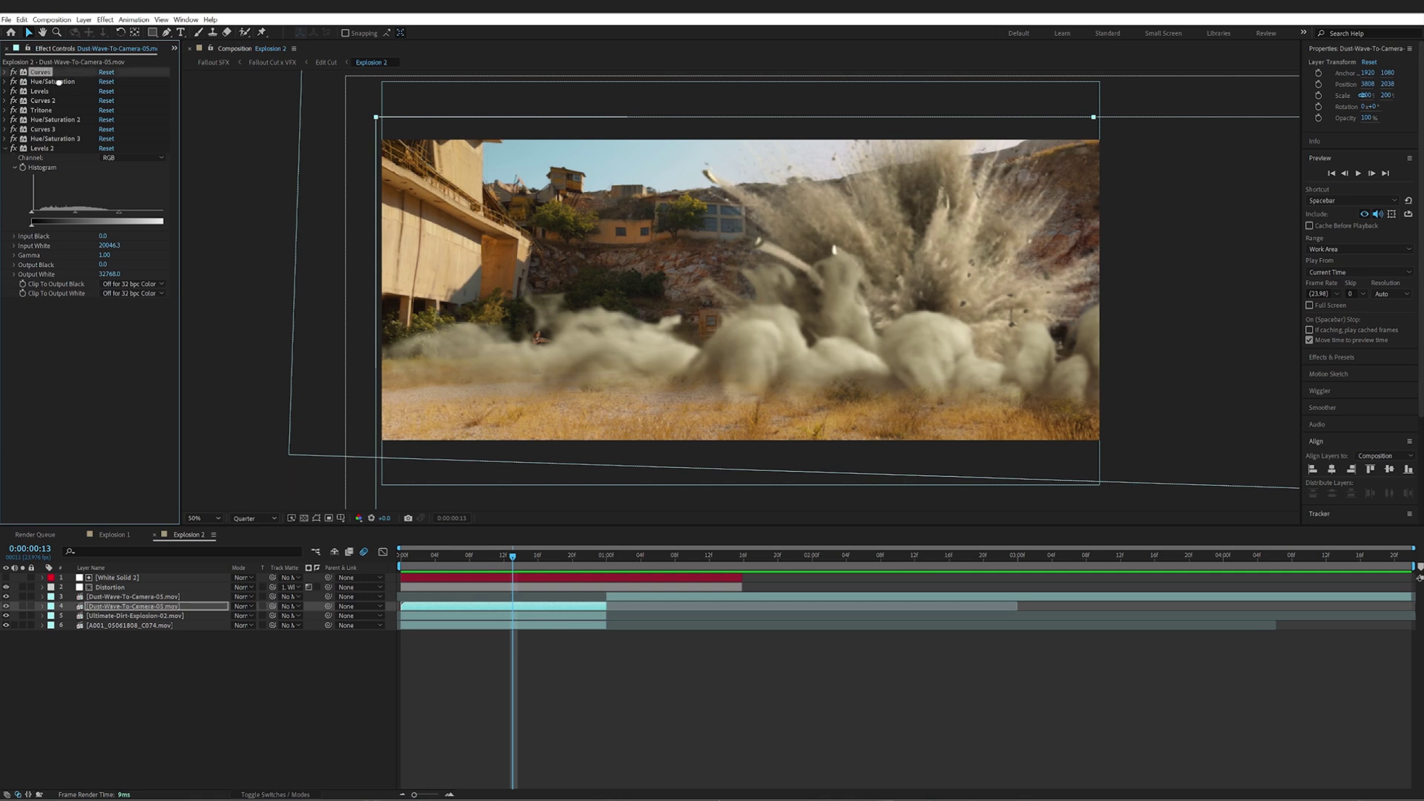
{"action": "left_click", "coordinate": [14, 82]}
{"action": "left_click", "coordinate": [7, 82]}
{"action": "left_click", "coordinate": [40, 91]}
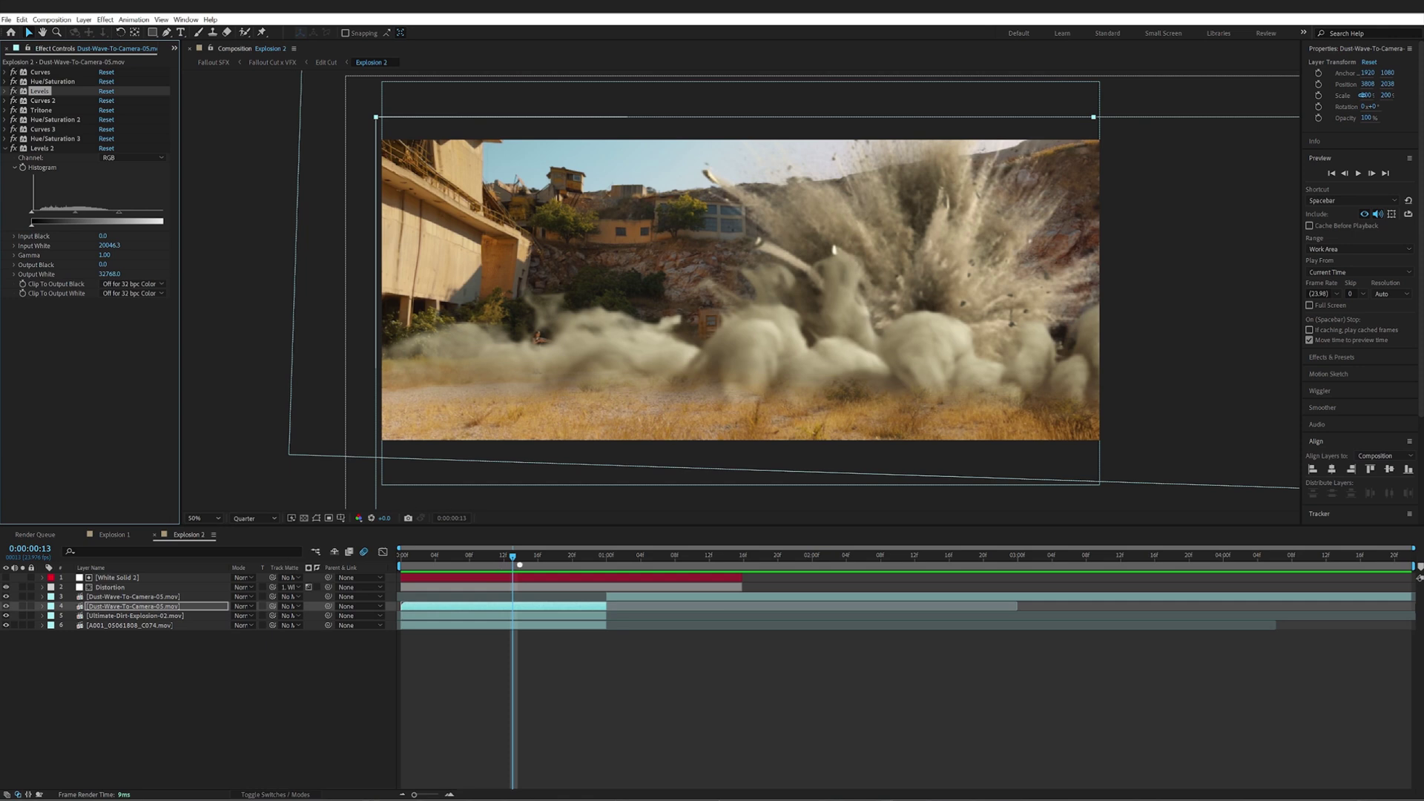
- Show the dust wave layer's mask outline at 0:00:00:12 and reveal its Mask Feather property
{"action": "left_click_drag", "start_coordinate": [516, 565], "coordinate": [504, 569]}
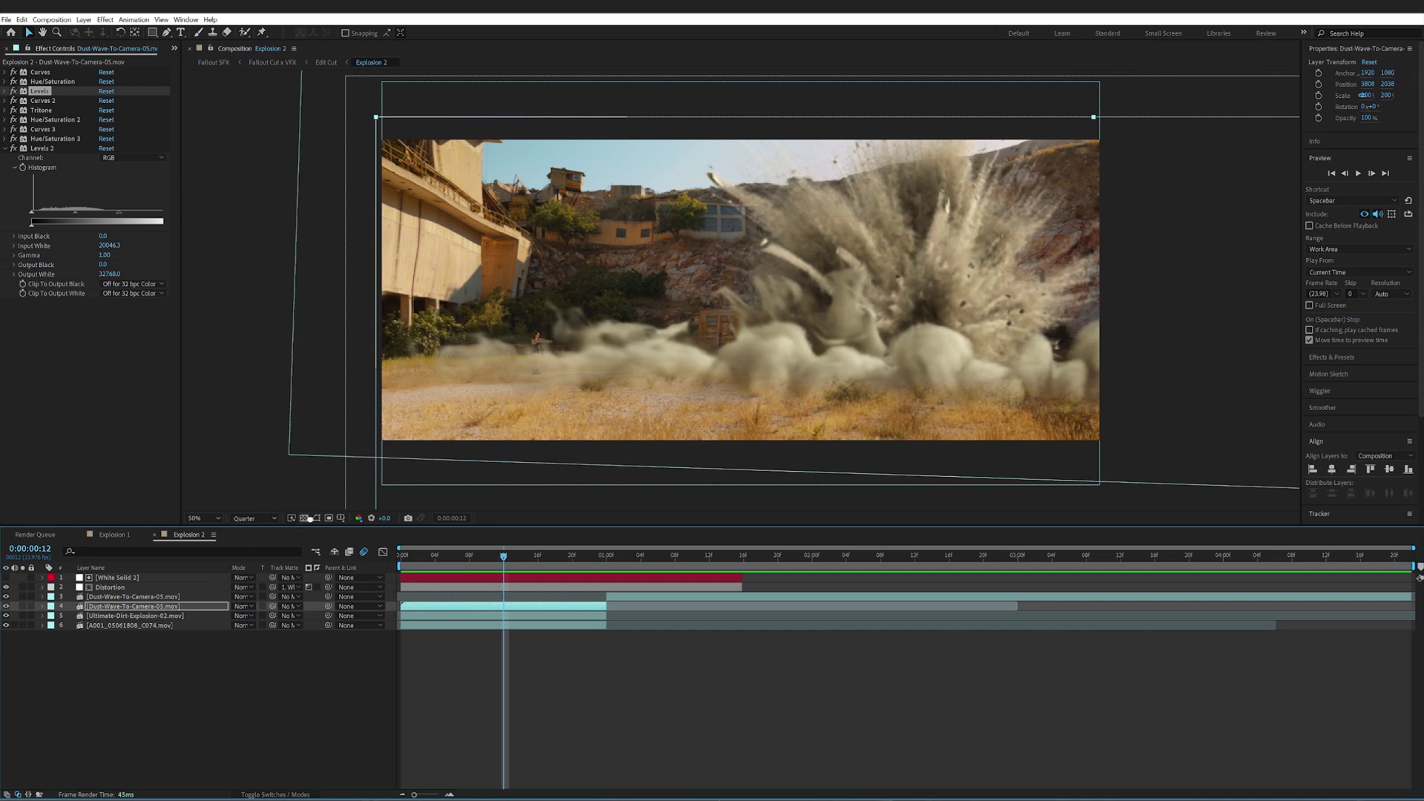
{"action": "left_click", "coordinate": [316, 517]}
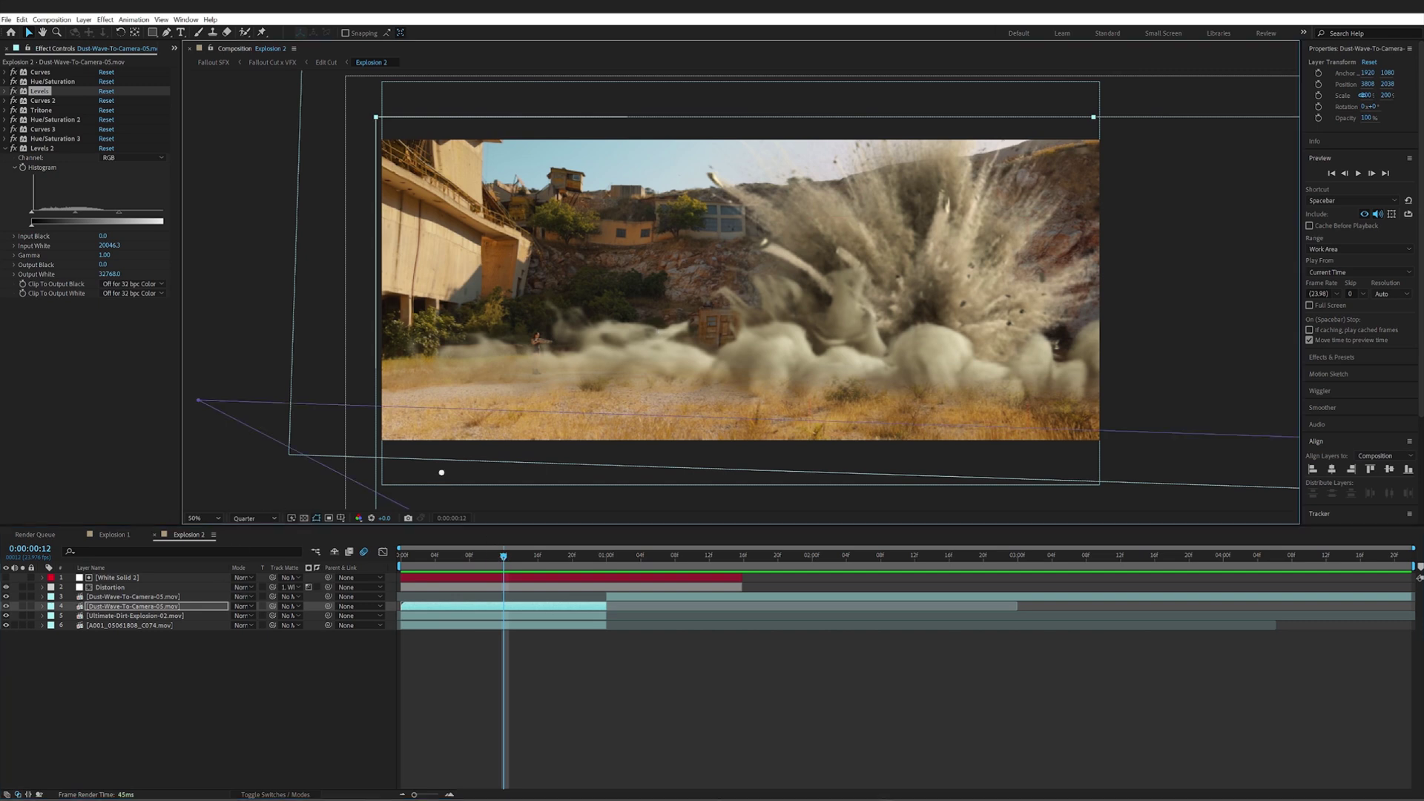
{"action": "mouse_move", "coordinate": [494, 561]}
{"action": "left_mouse_down"}
{"action": "mouse_move", "coordinate": [436, 562]}
{"action": "mouse_move", "coordinate": [503, 562]}
{"action": "left_mouse_up"}
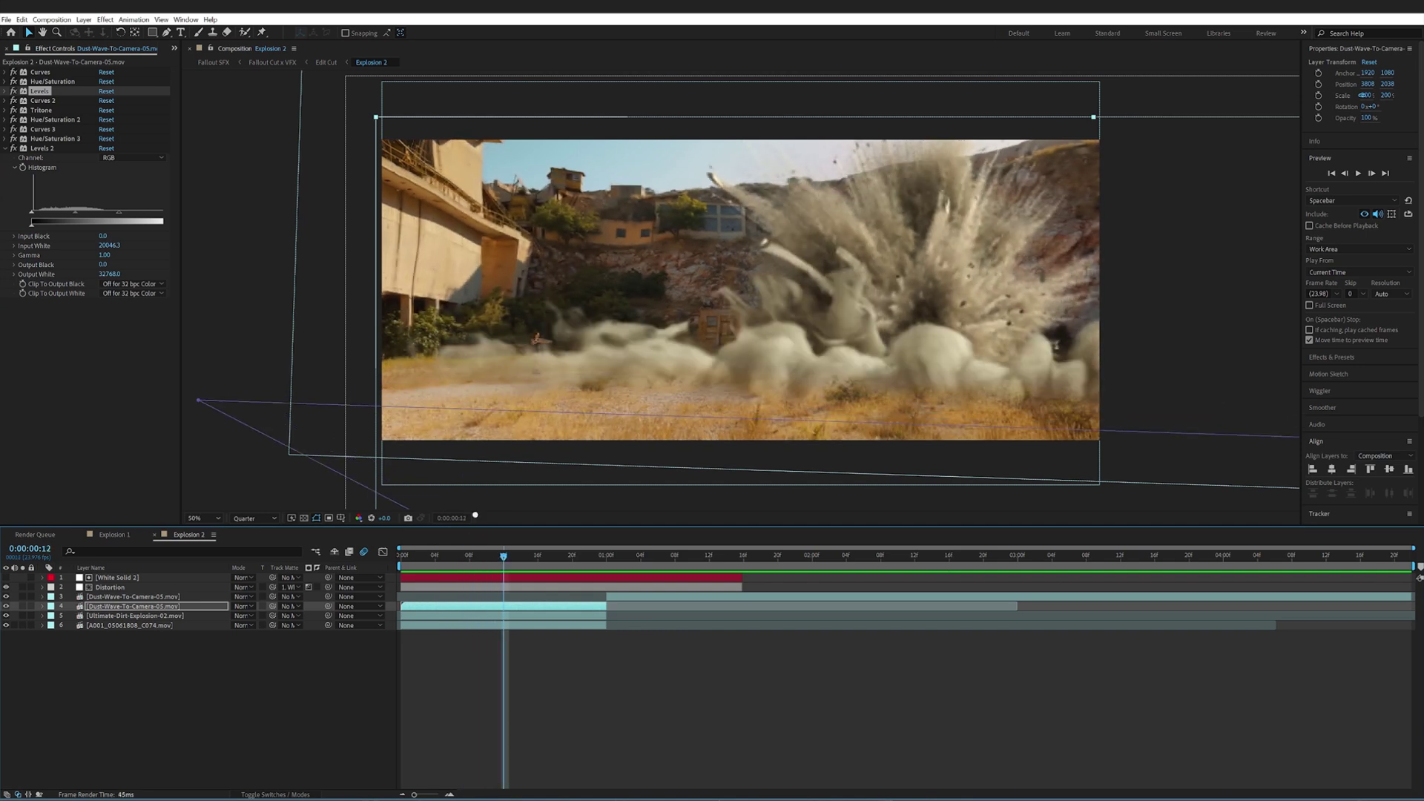
{"action": "key", "text": "f"}
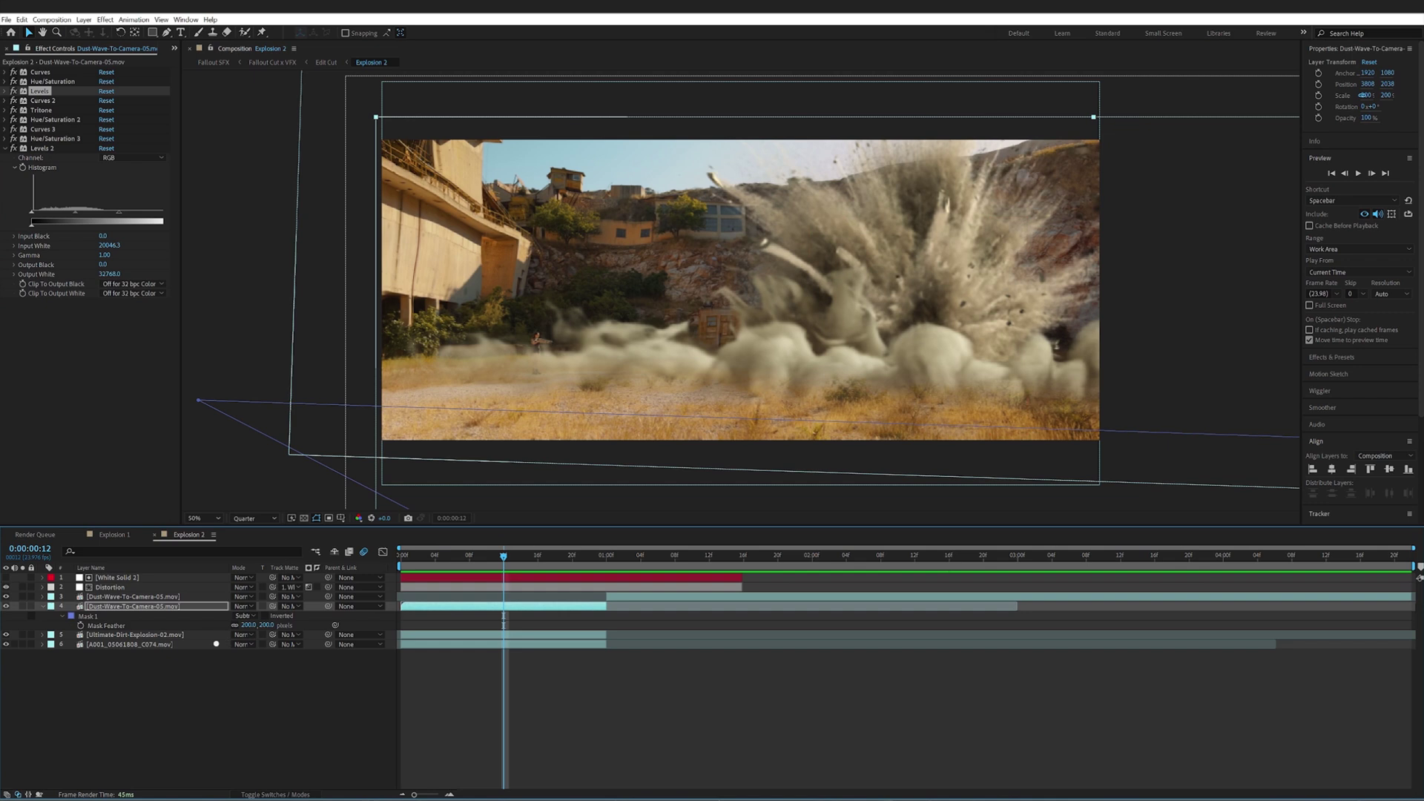
- Try a mask feather of 50 pixels on the dust wave layer's Mask 1 and undo it
{"action": "left_click", "coordinate": [248, 625]}
{"action": "type", "text": "50"}
{"action": "key", "text": "Return"}
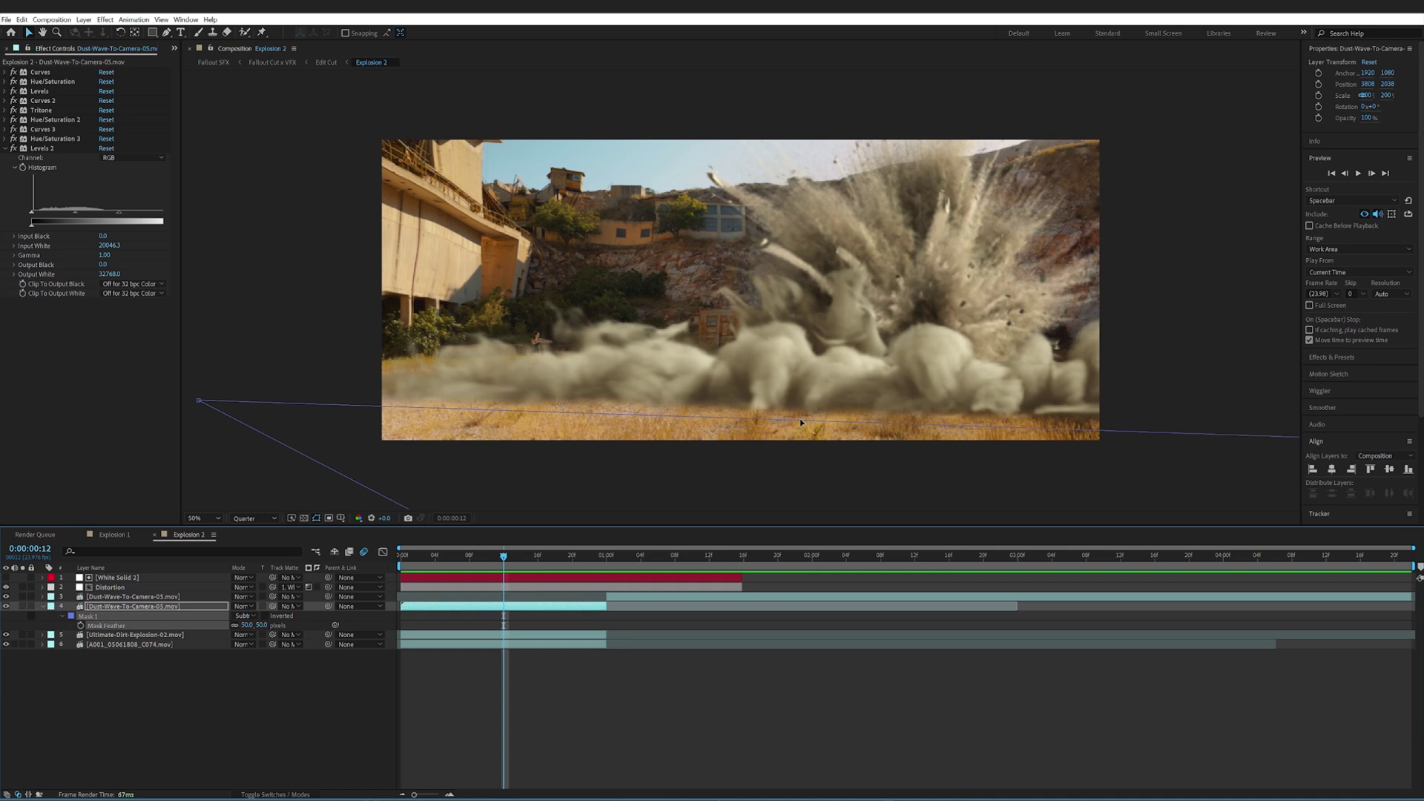
{"action": "key", "text": "ctrl+z"}
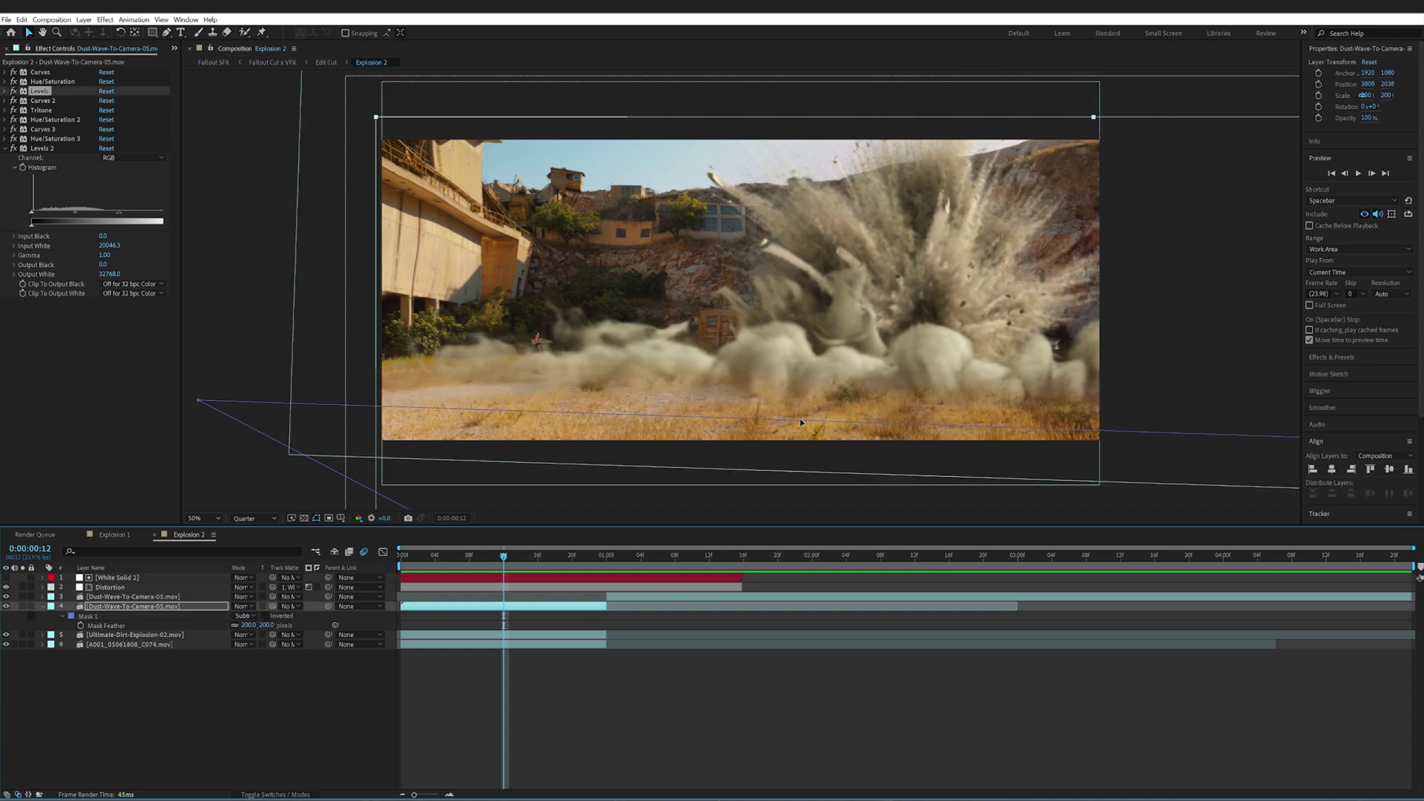
- Save the project and collapse the dust wave layer's mask properties, leaving the playhead at 0:00:00:09
{"action": "key", "text": "ctrl+s"}
{"action": "left_click", "coordinate": [43, 606]}
{"action": "mouse_move", "coordinate": [503, 560]}
{"action": "left_mouse_down"}
{"action": "mouse_move", "coordinate": [434, 565]}
{"action": "mouse_move", "coordinate": [480, 563]}
{"action": "mouse_move", "coordinate": [478, 549]}
{"action": "left_mouse_up"}
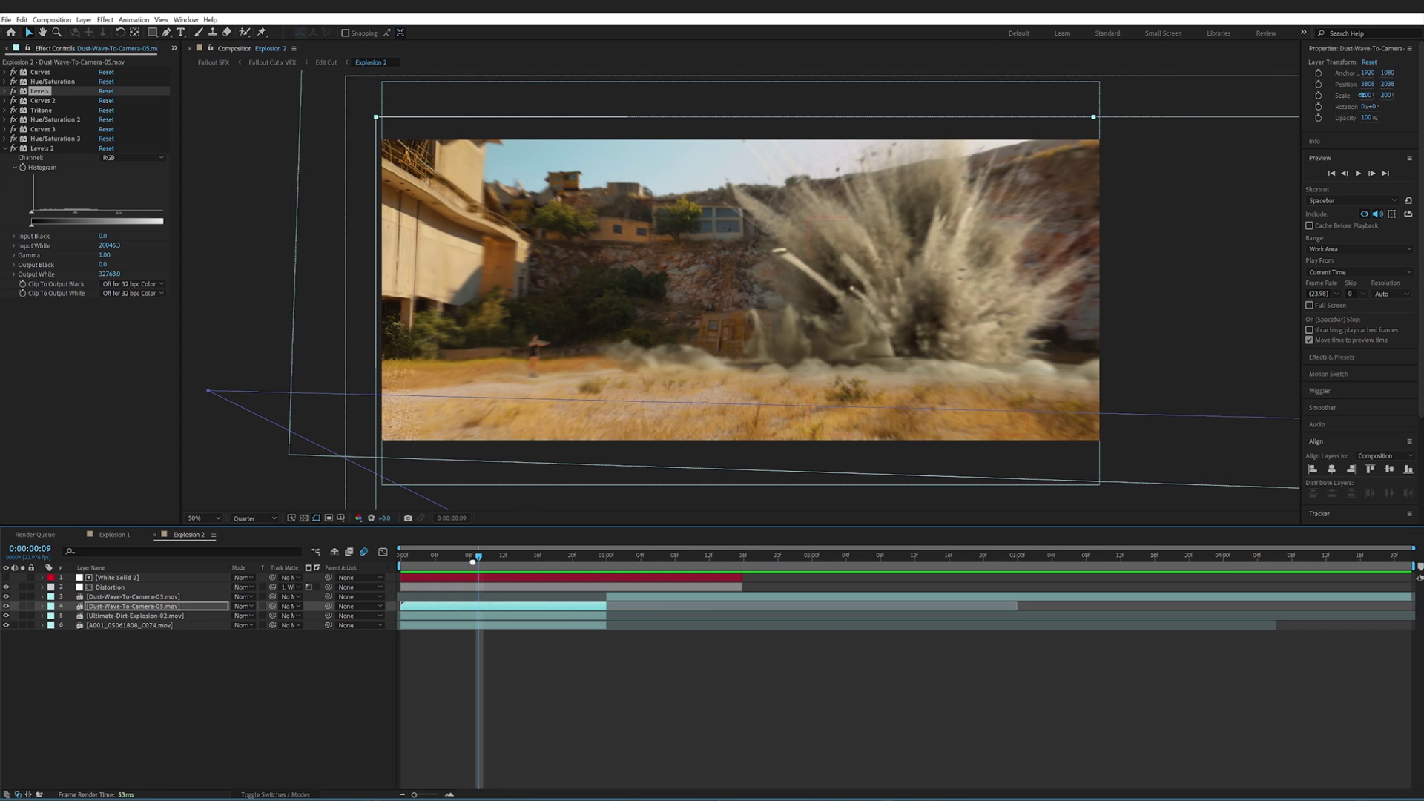
- Preview Explosion 2 from the start and step through the blast frame by frame from 0:00:00:03 to 0:00:00:08
{"action": "key", "text": "Home"}
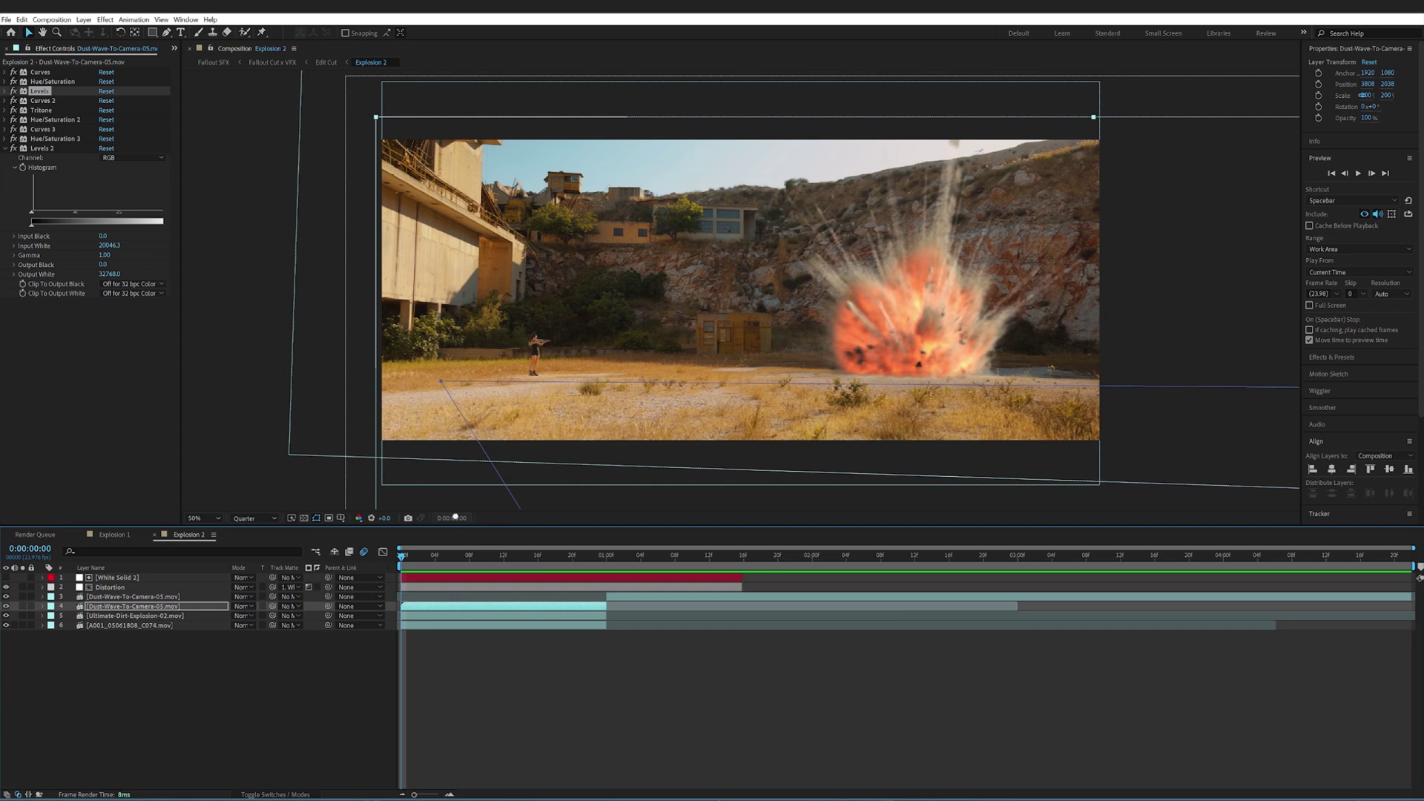
{"action": "key", "text": "space"}
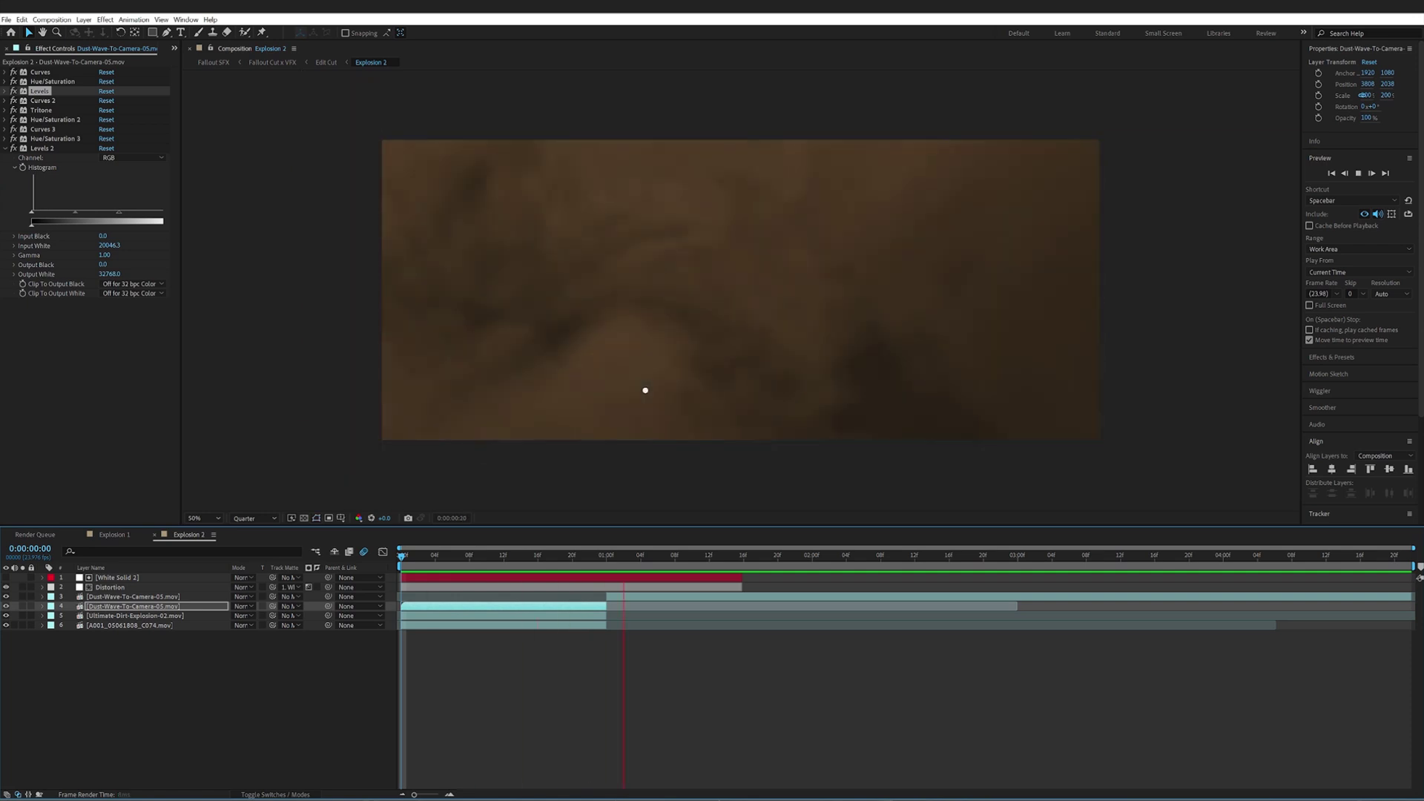
{"action": "mouse_move", "coordinate": [406, 558]}
{"action": "left_mouse_down"}
{"action": "mouse_move", "coordinate": [379, 573]}
{"action": "mouse_move", "coordinate": [428, 570]}
{"action": "left_mouse_up"}
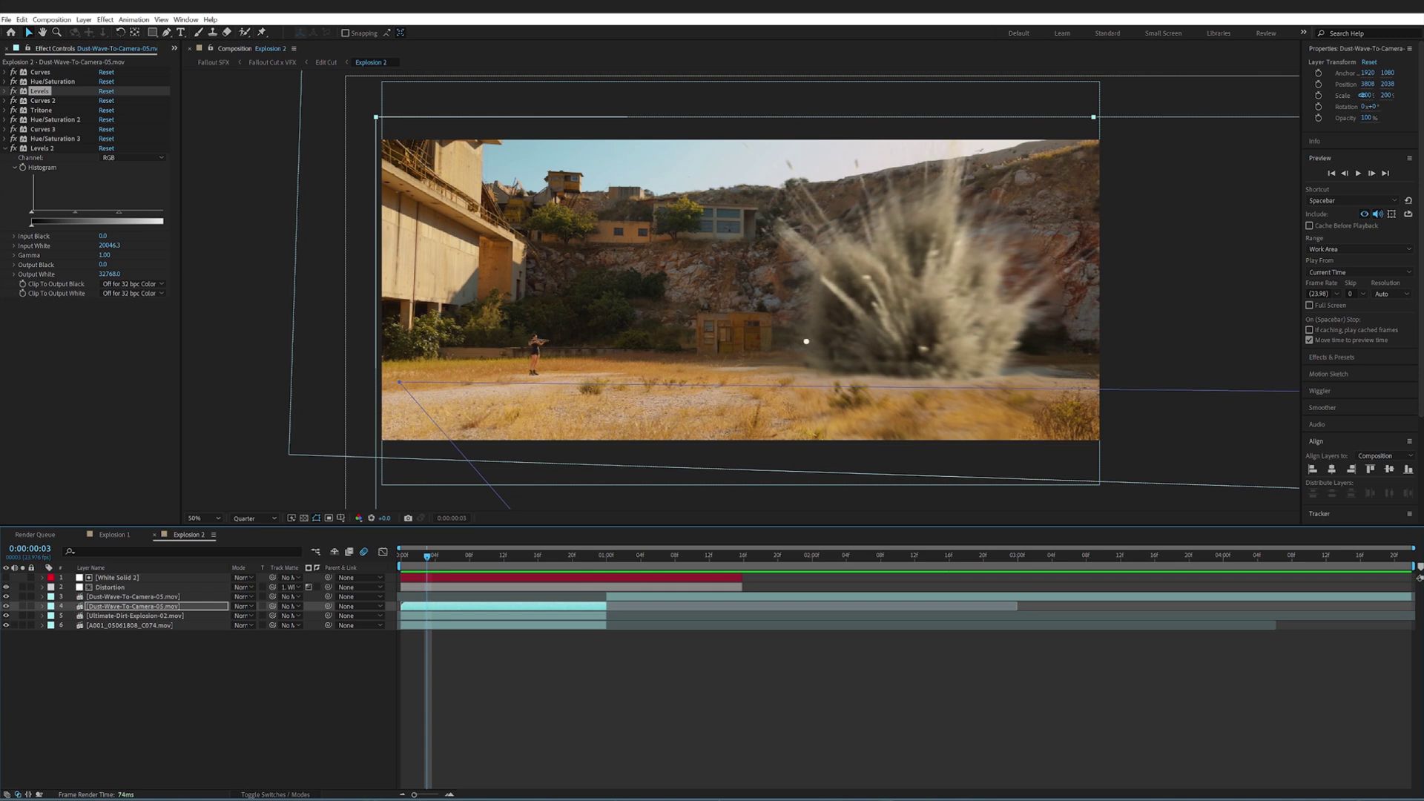
{"action": "key", "text": "Page_Down"}
{"action": "key", "text": "Page_Down"}
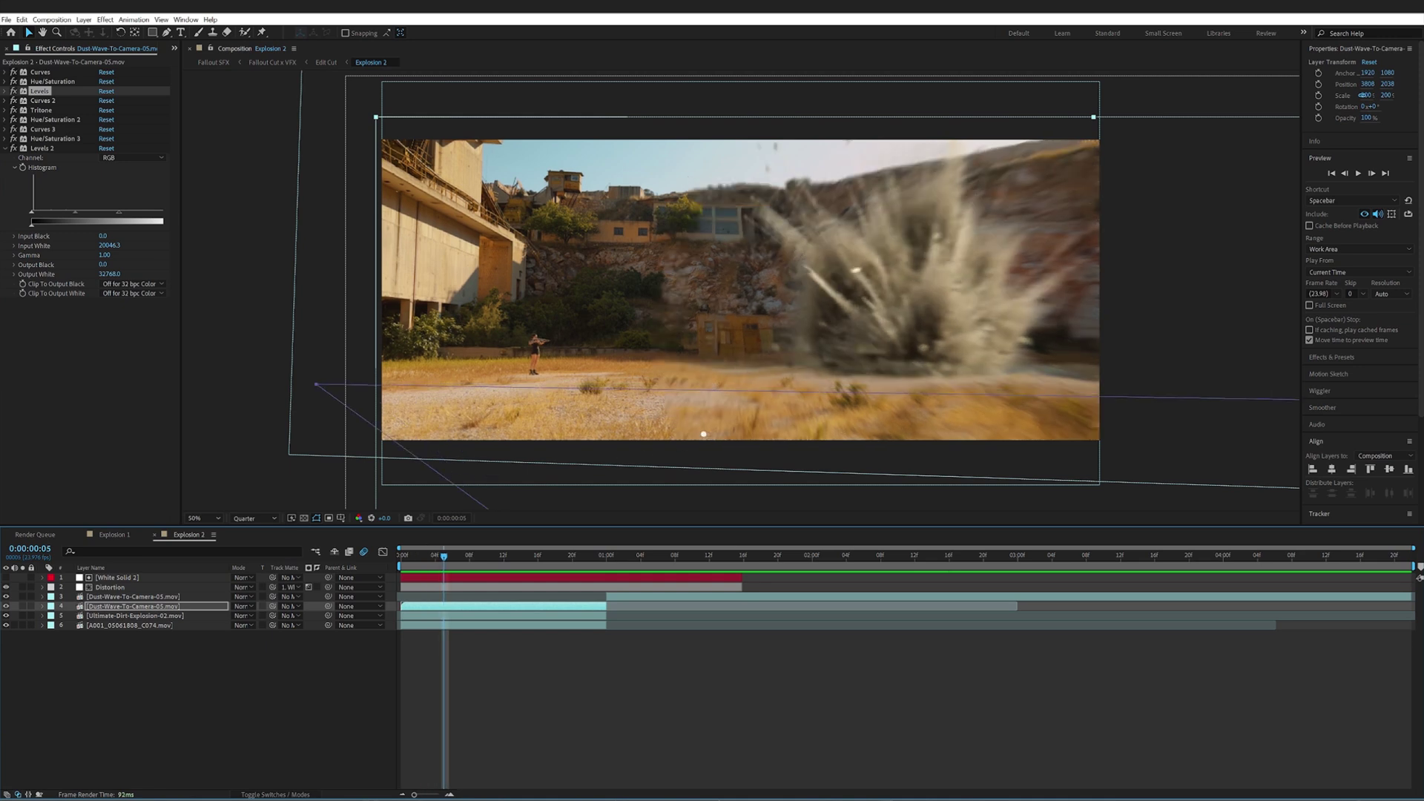
{"action": "key", "text": "Page_Down"}
{"action": "key", "text": "Page_Down"}
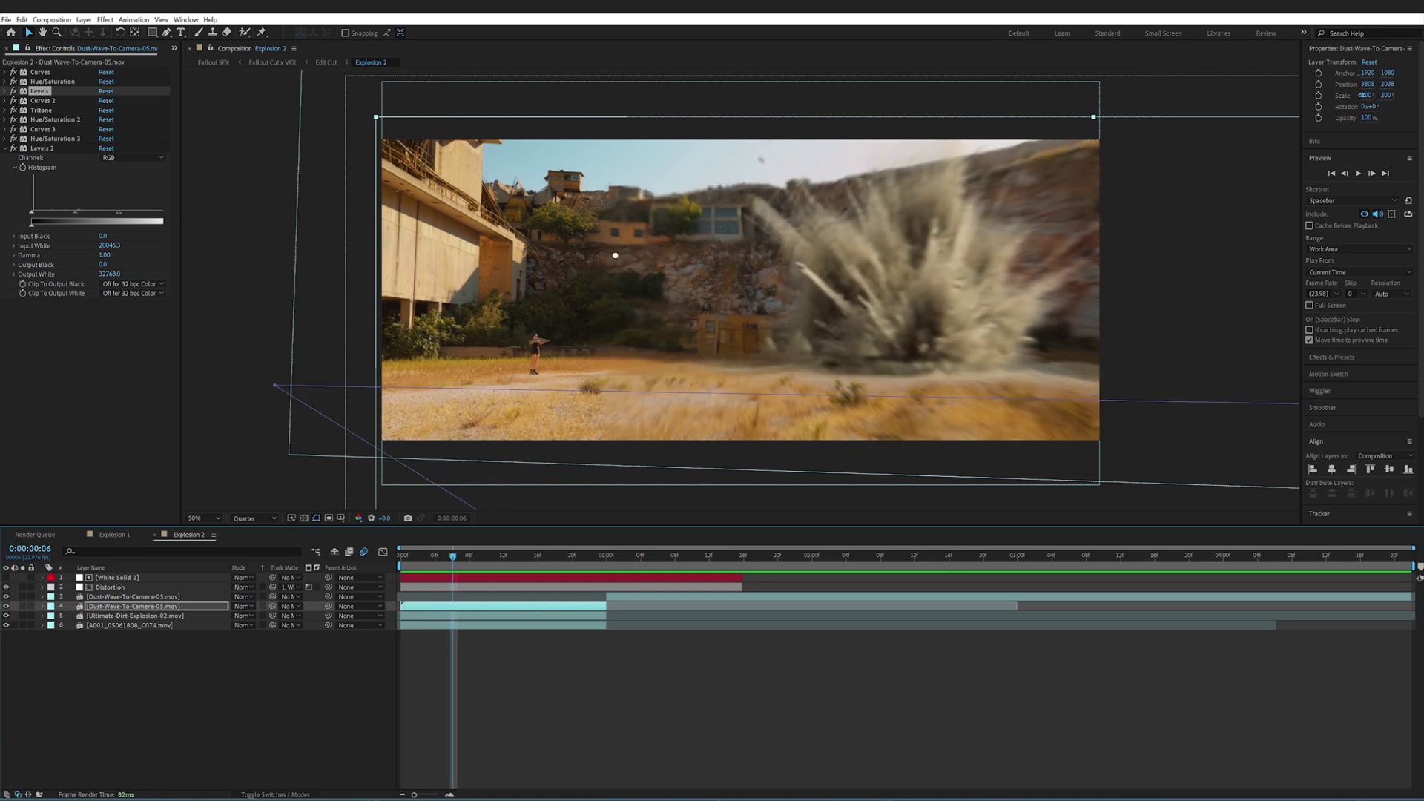
{"action": "key", "text": "Page_Down"}
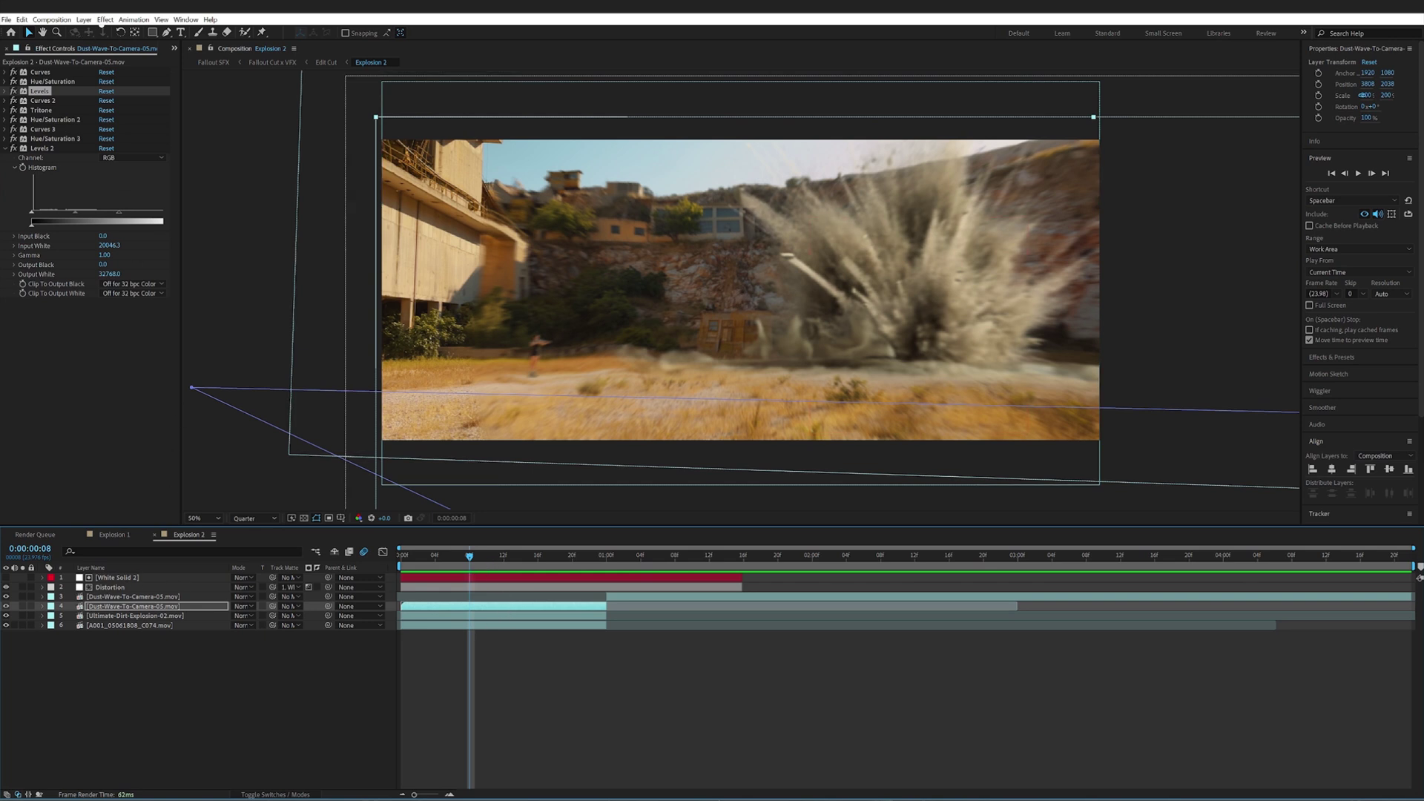
- Select the Distortion adjustment layer to examine its Radial Blur and Turbulent Displace effects and the layer creation commands
{"action": "left_click", "coordinate": [105, 20]}
{"action": "mouse_move", "coordinate": [84, 19]}
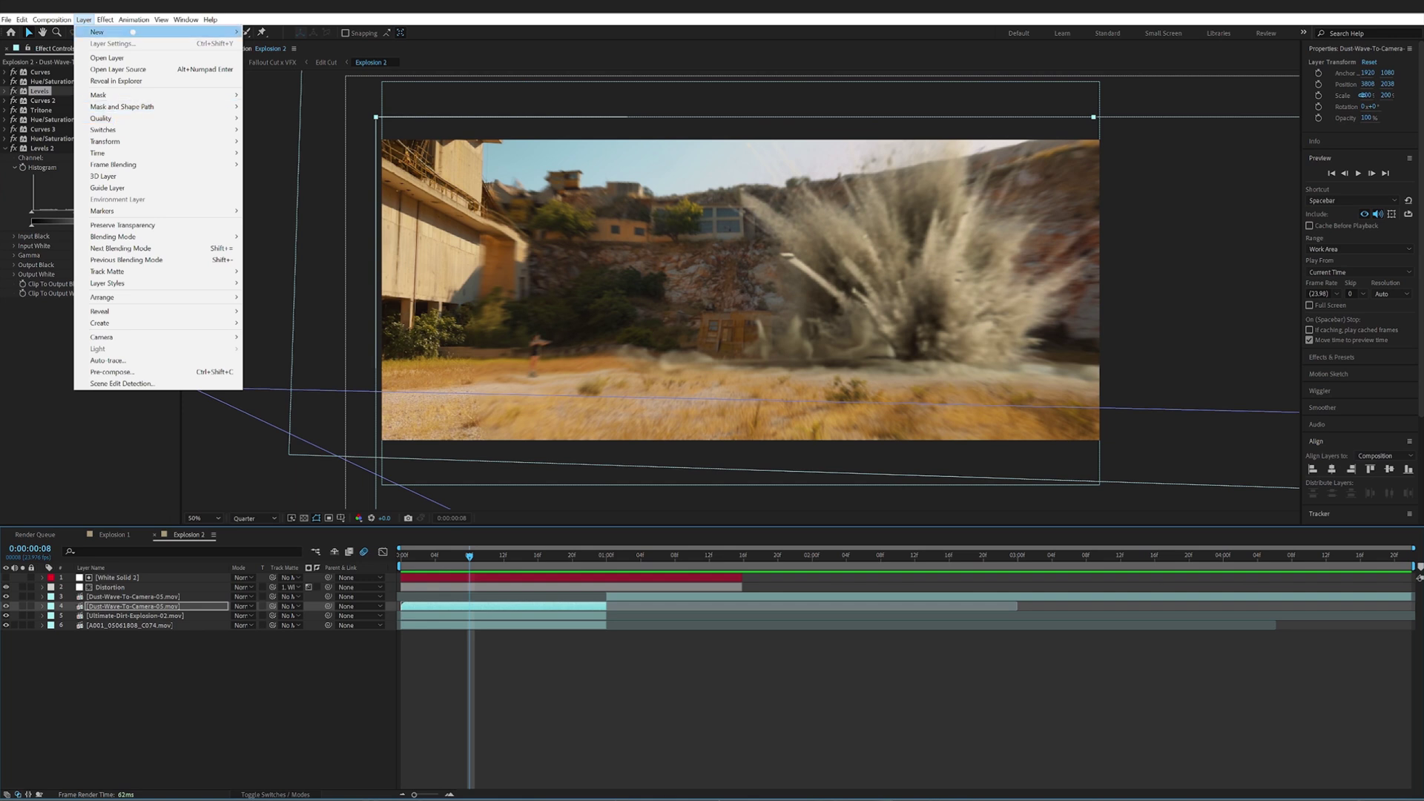
{"action": "left_click", "coordinate": [111, 586]}
{"action": "left_click", "coordinate": [118, 587]}
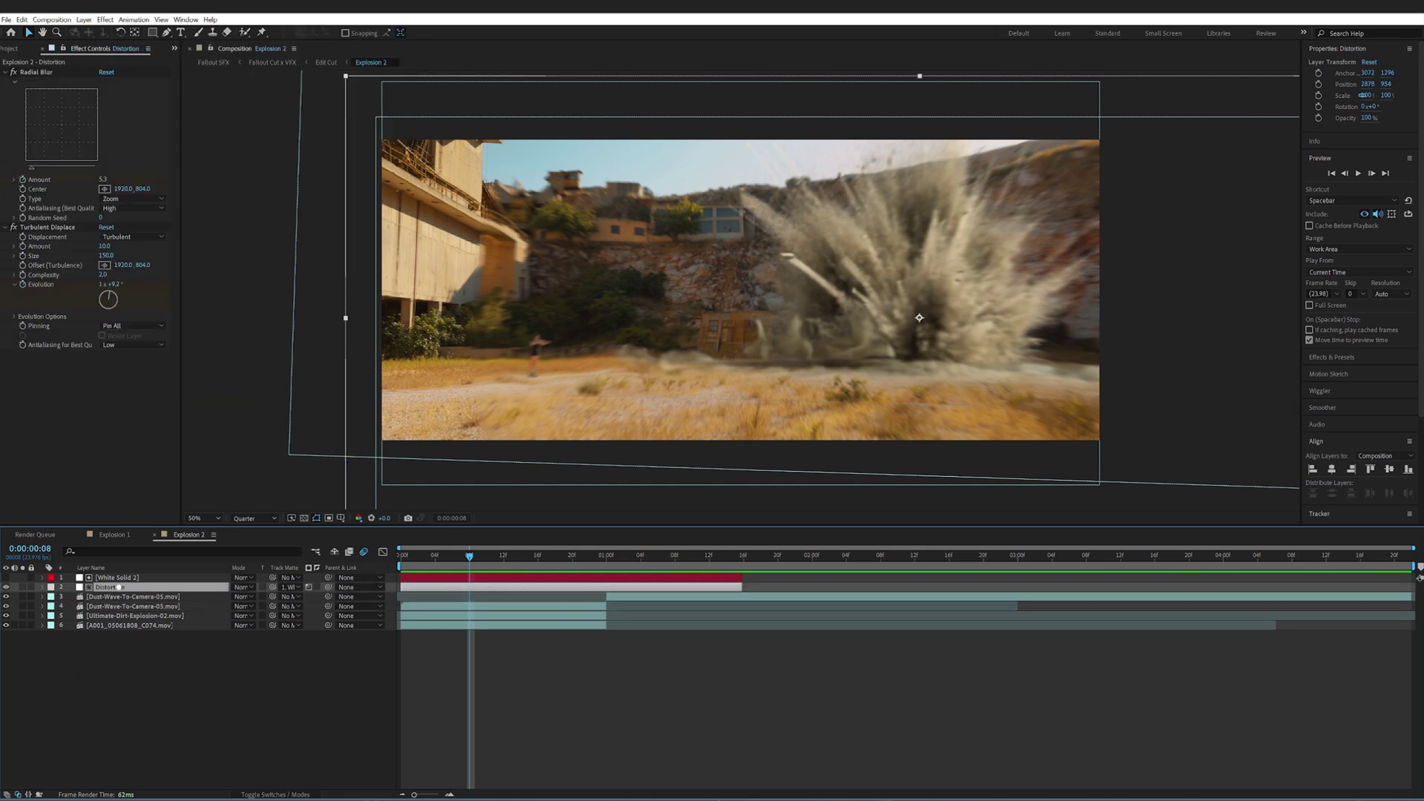
{"action": "left_click", "coordinate": [83, 19]}
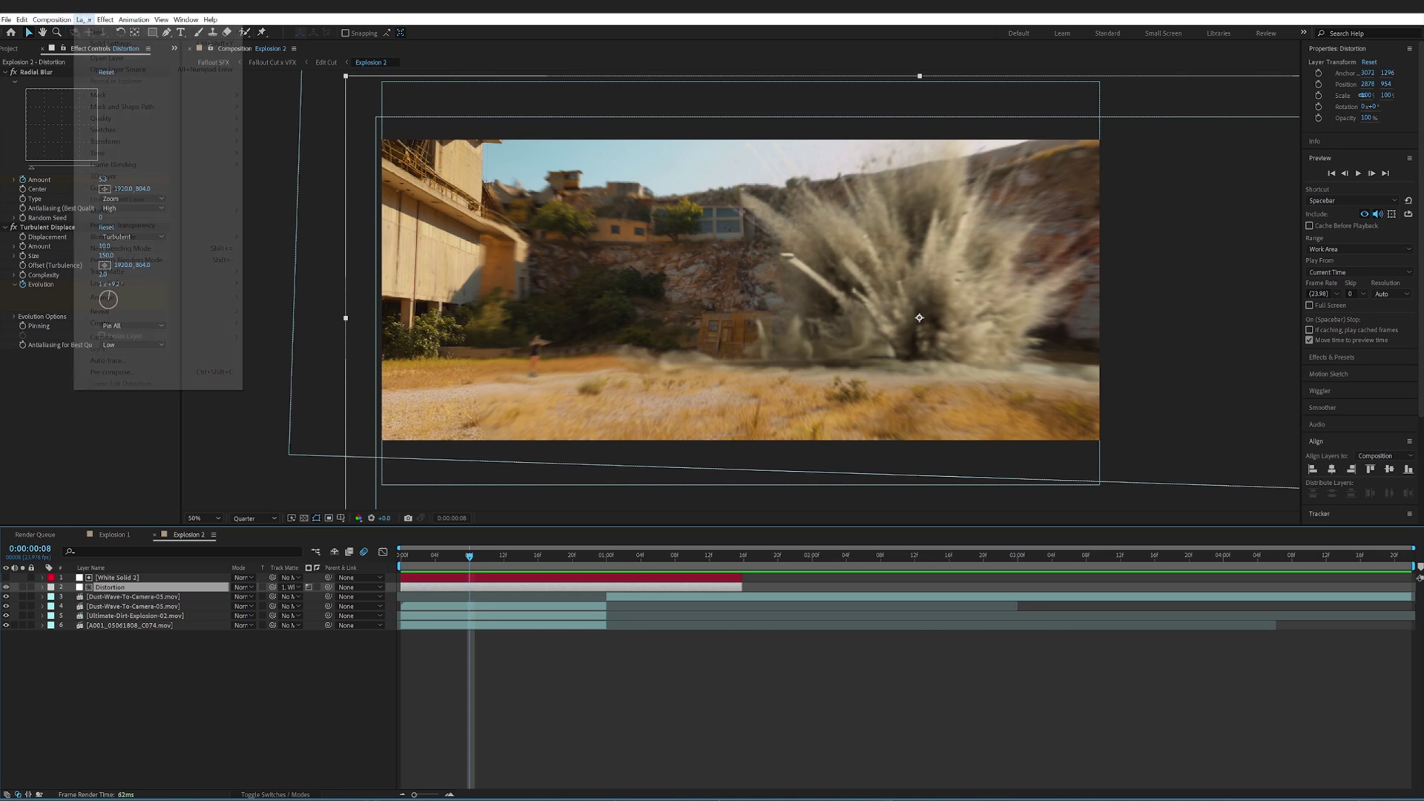
{"action": "left_click", "coordinate": [103, 45]}
{"action": "left_click", "coordinate": [809, 520]}
- Select the White Solid 2 matte layer, go to the first frame, and reveal all its Mask 1 properties
{"action": "left_click", "coordinate": [149, 577]}
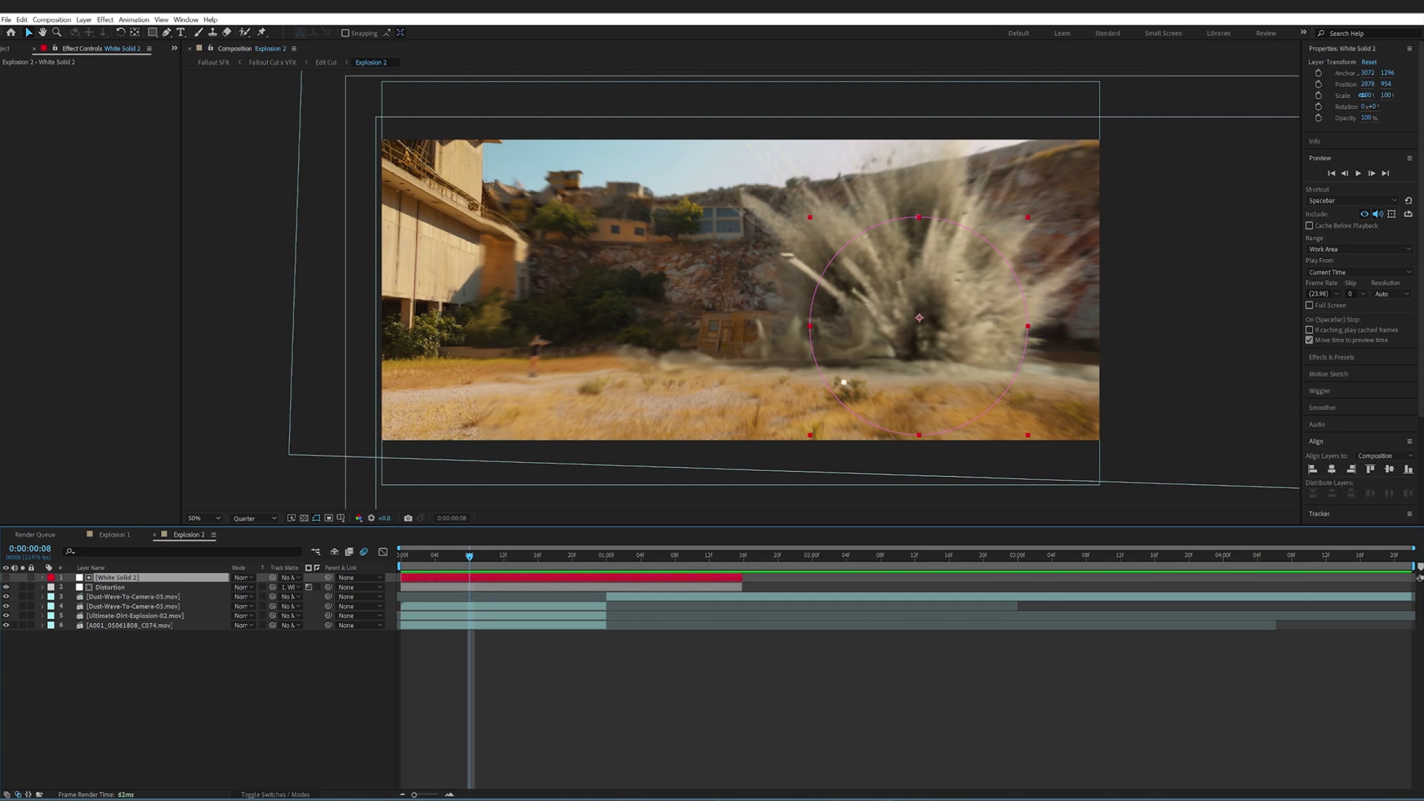
{"action": "key", "text": "u"}
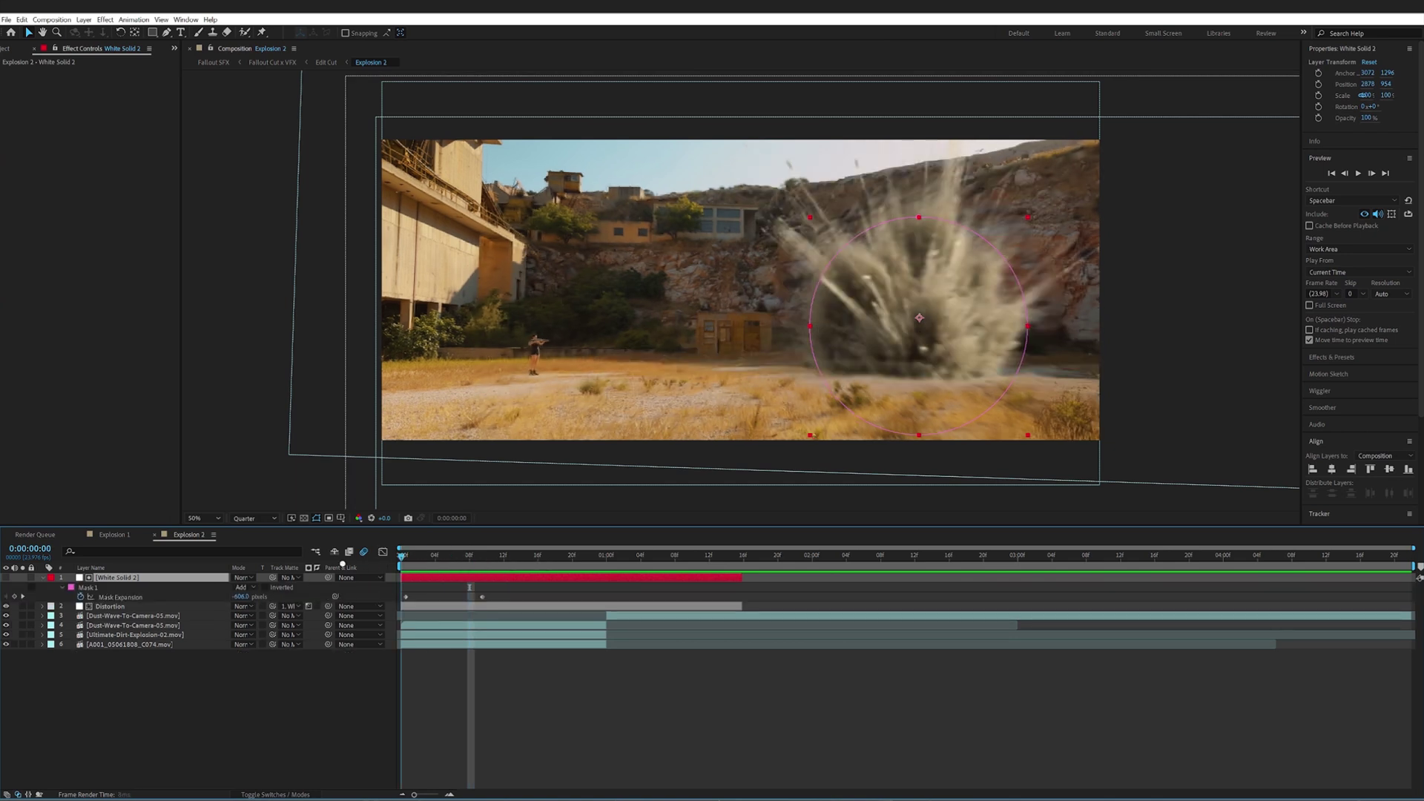
{"action": "key", "text": "Home"}
{"action": "key", "text": "u"}
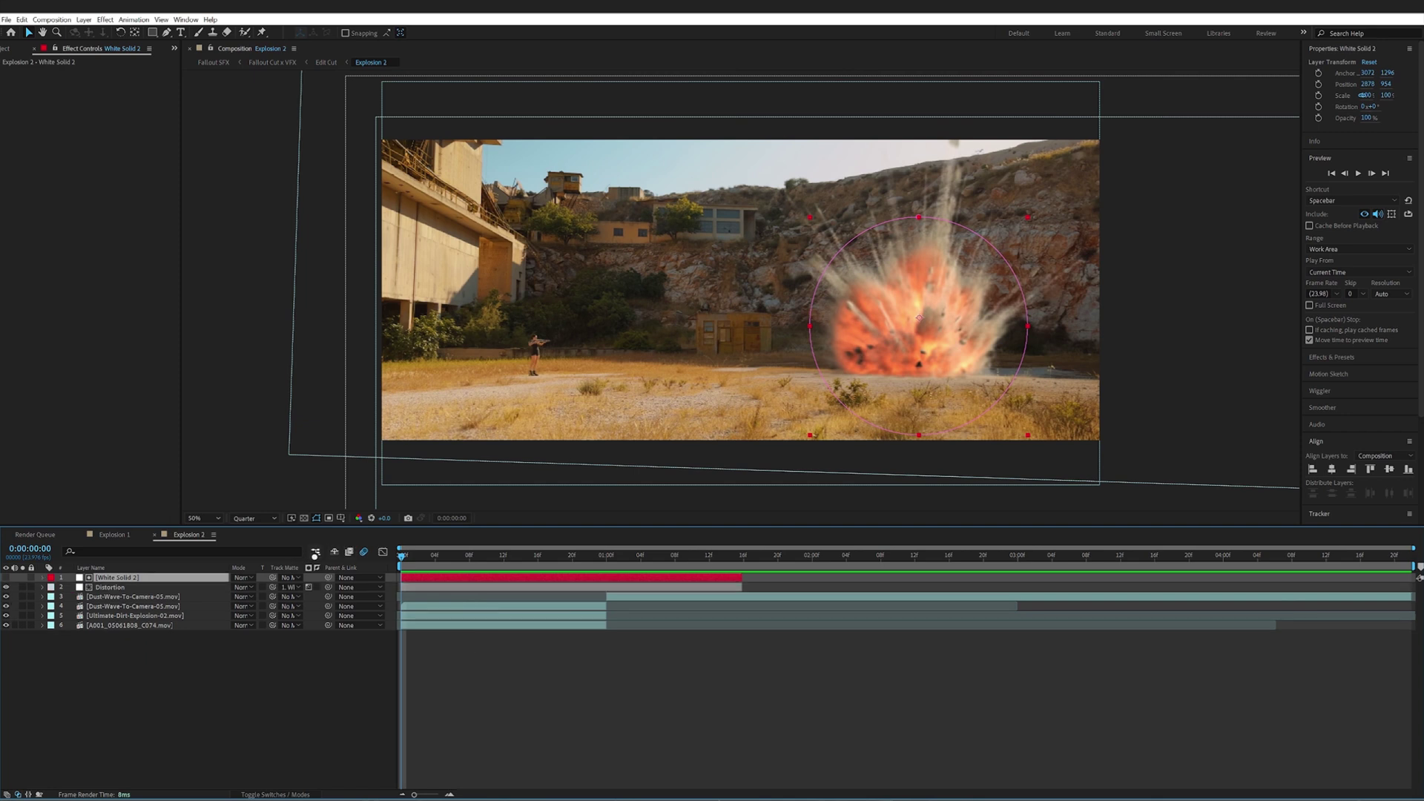
{"action": "key", "text": "u"}
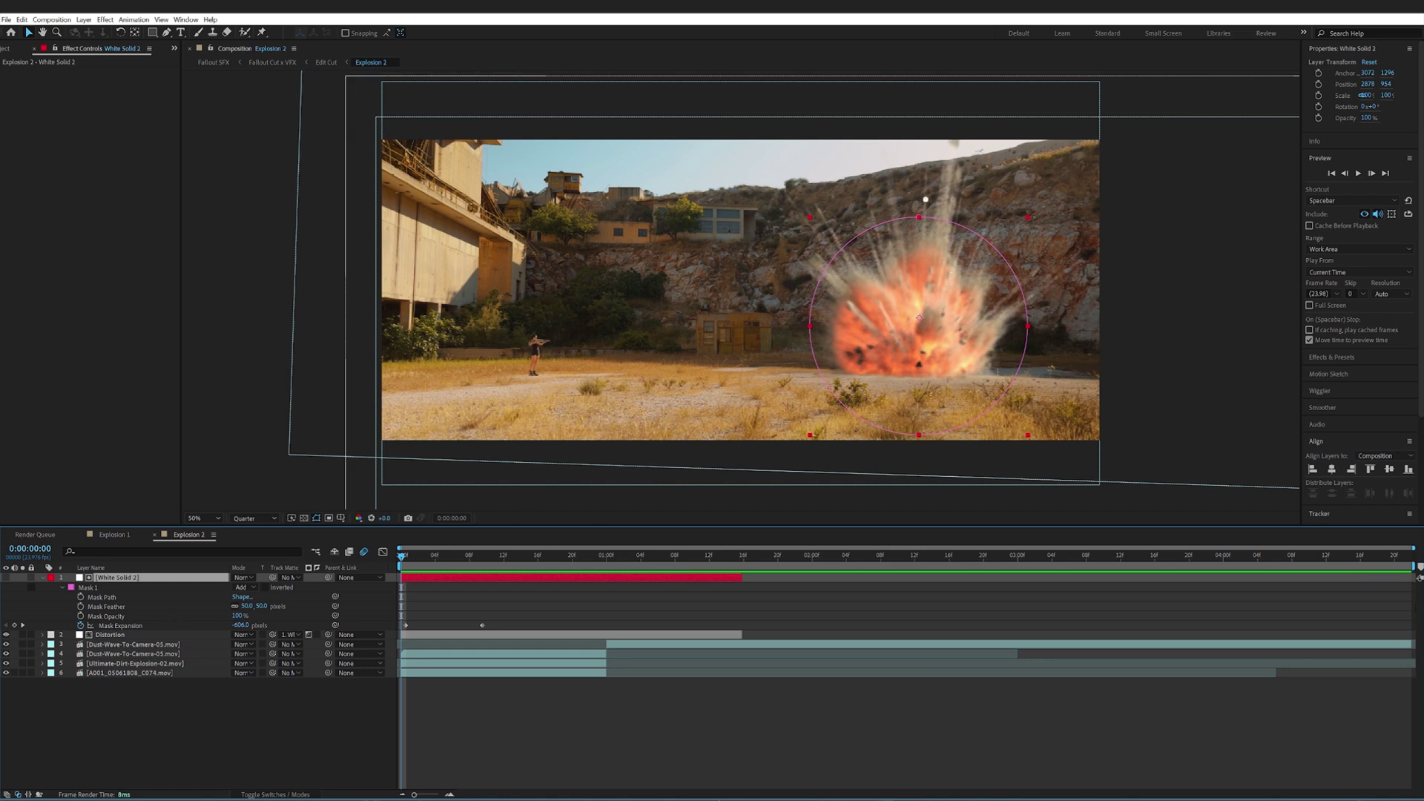
- Try reshaping the circular mask on White Solid 2, undo it, and scrub its Mask Expansion animation to 0:00:00:09
{"action": "left_click", "coordinate": [918, 217]}
{"action": "left_click_drag", "start_coordinate": [919, 217], "coordinate": [906, 327]}
{"action": "key", "text": "ctrl+z"}
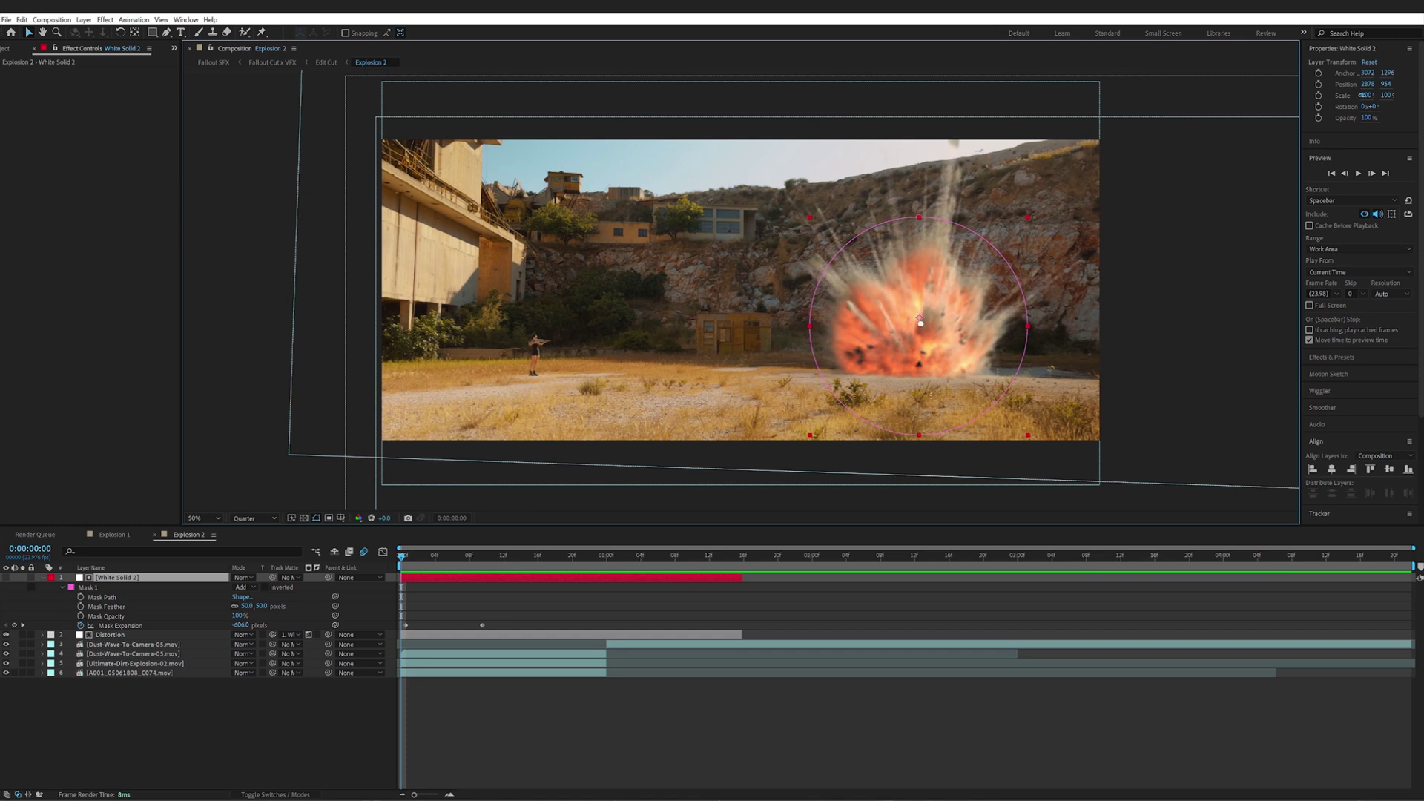
{"action": "left_click_drag", "start_coordinate": [428, 557], "coordinate": [478, 556]}
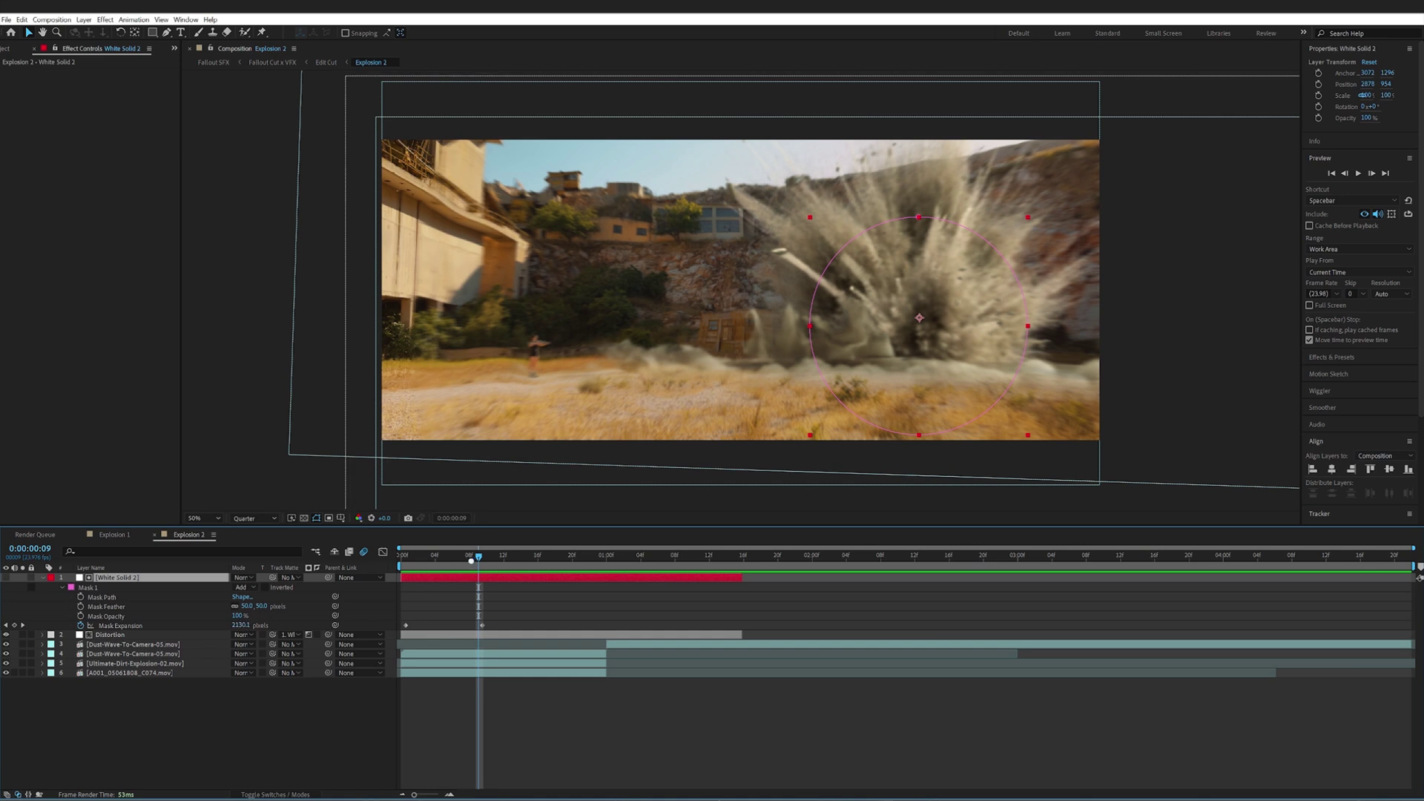
- Scrub White Solid 2's Mask Expansion animation between 0:00:00:00 and 0:00:00:09, stop at 0:00:00:04, and collapse the layer's properties
{"action": "left_click_drag", "start_coordinate": [478, 557], "coordinate": [435, 557]}
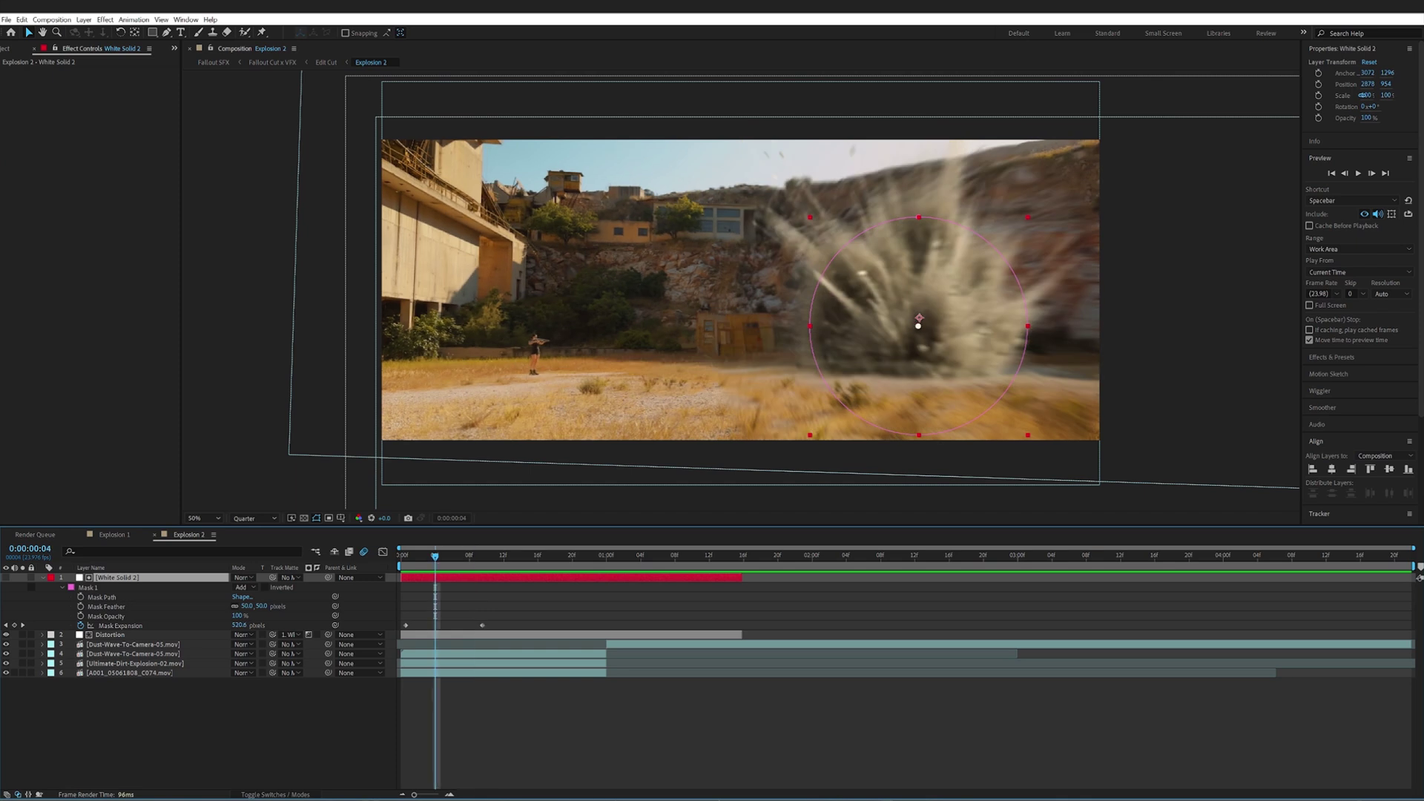
{"action": "key", "text": "Home"}
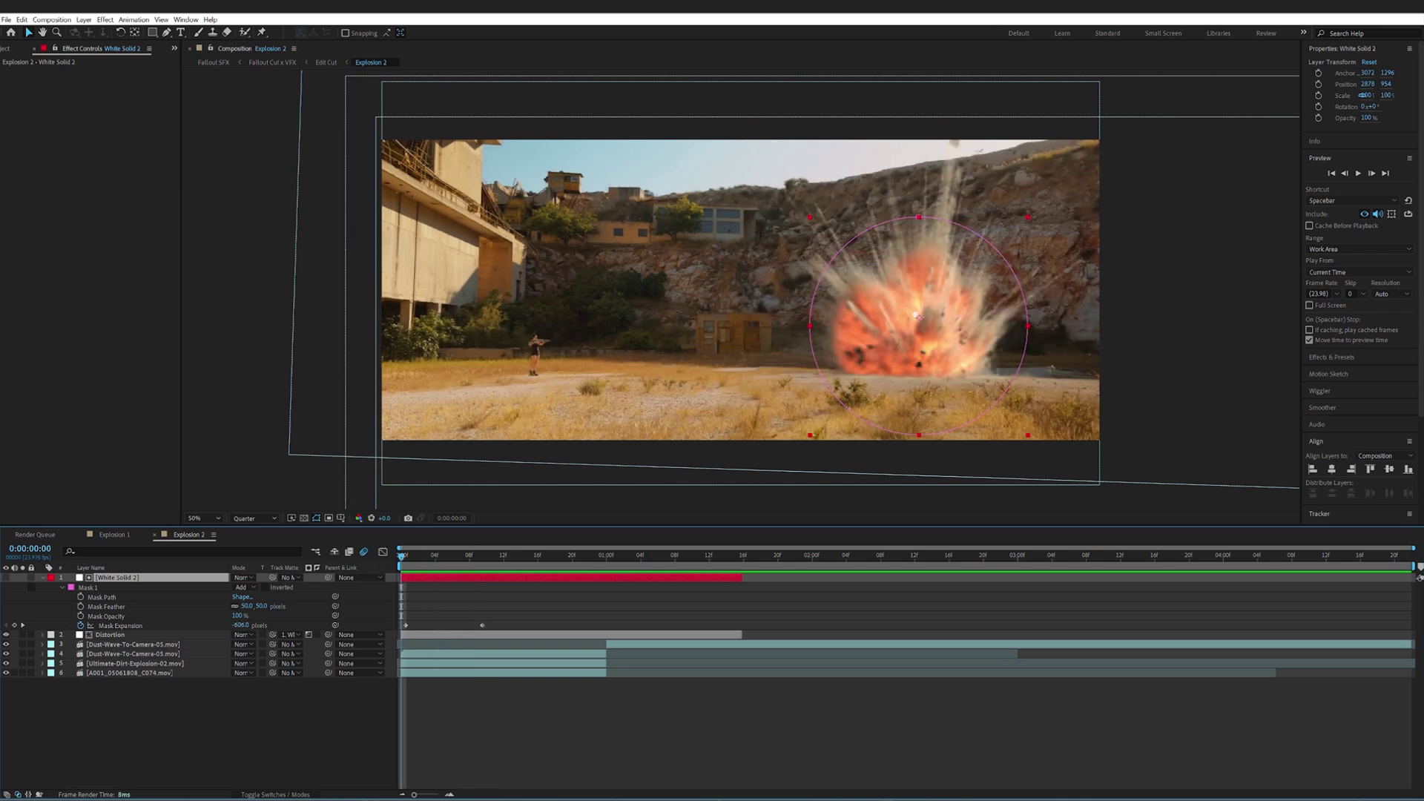
{"action": "left_click_drag", "start_coordinate": [402, 556], "coordinate": [478, 556]}
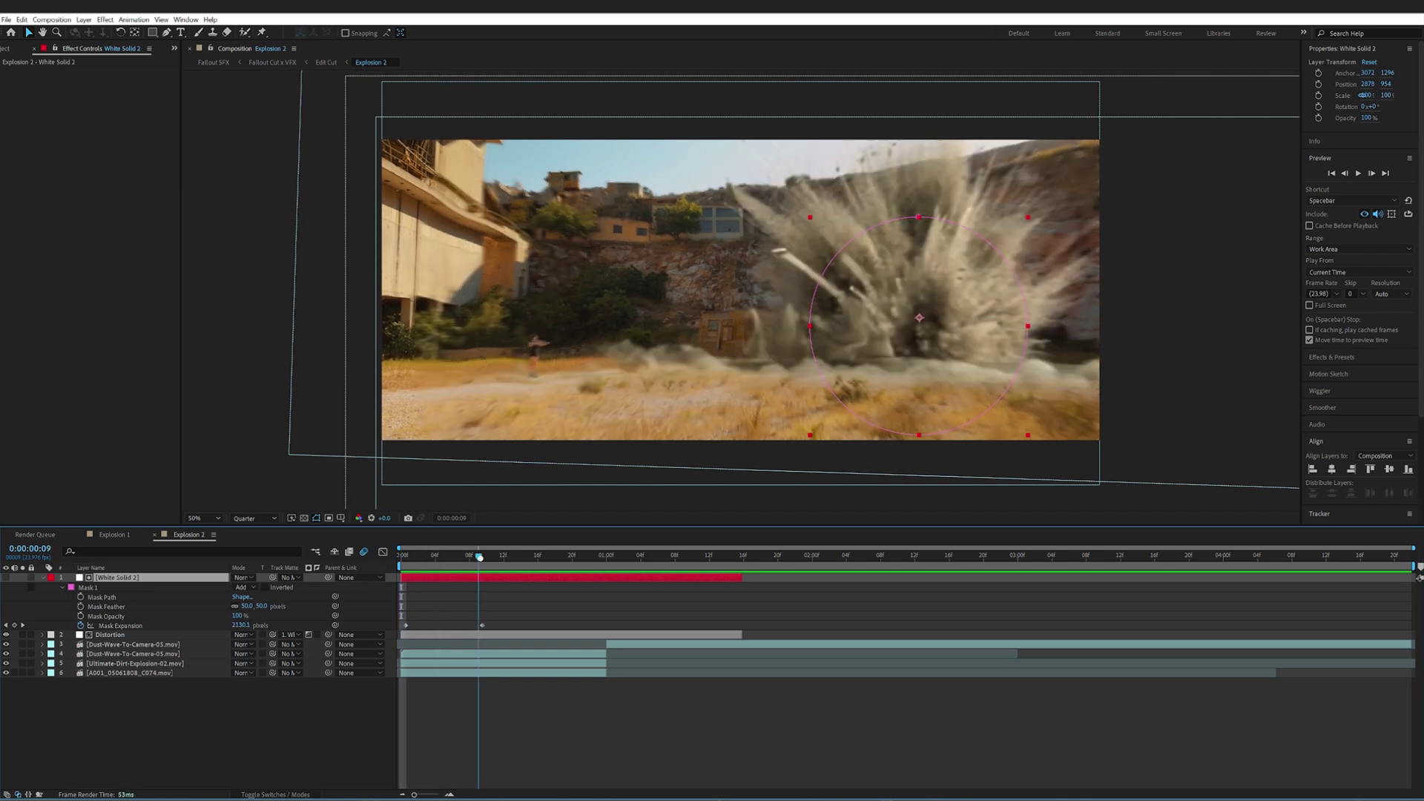
{"action": "mouse_move", "coordinate": [448, 562]}
{"action": "left_mouse_down"}
{"action": "mouse_move", "coordinate": [419, 562]}
{"action": "mouse_move", "coordinate": [431, 556]}
{"action": "left_mouse_up"}
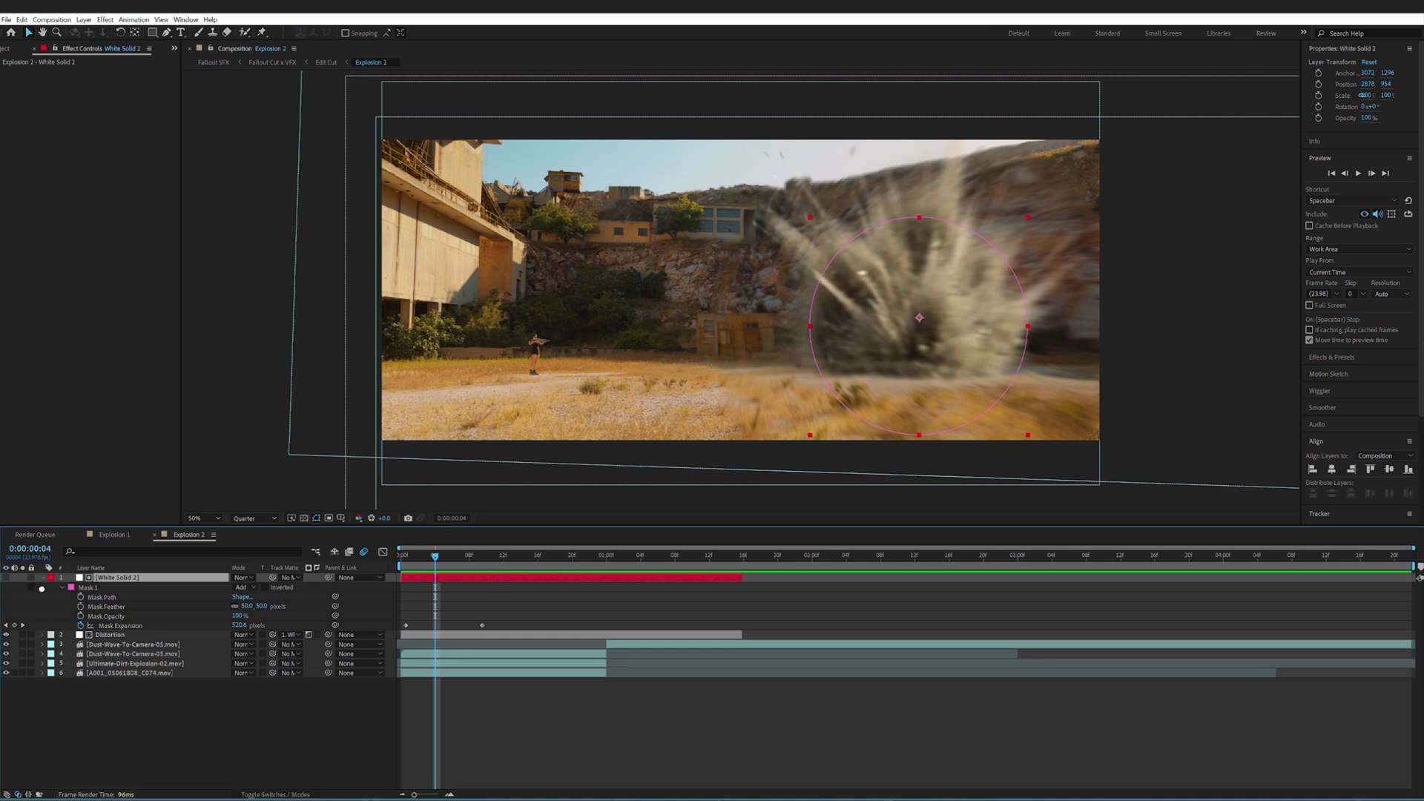
{"action": "left_click", "coordinate": [42, 577]}
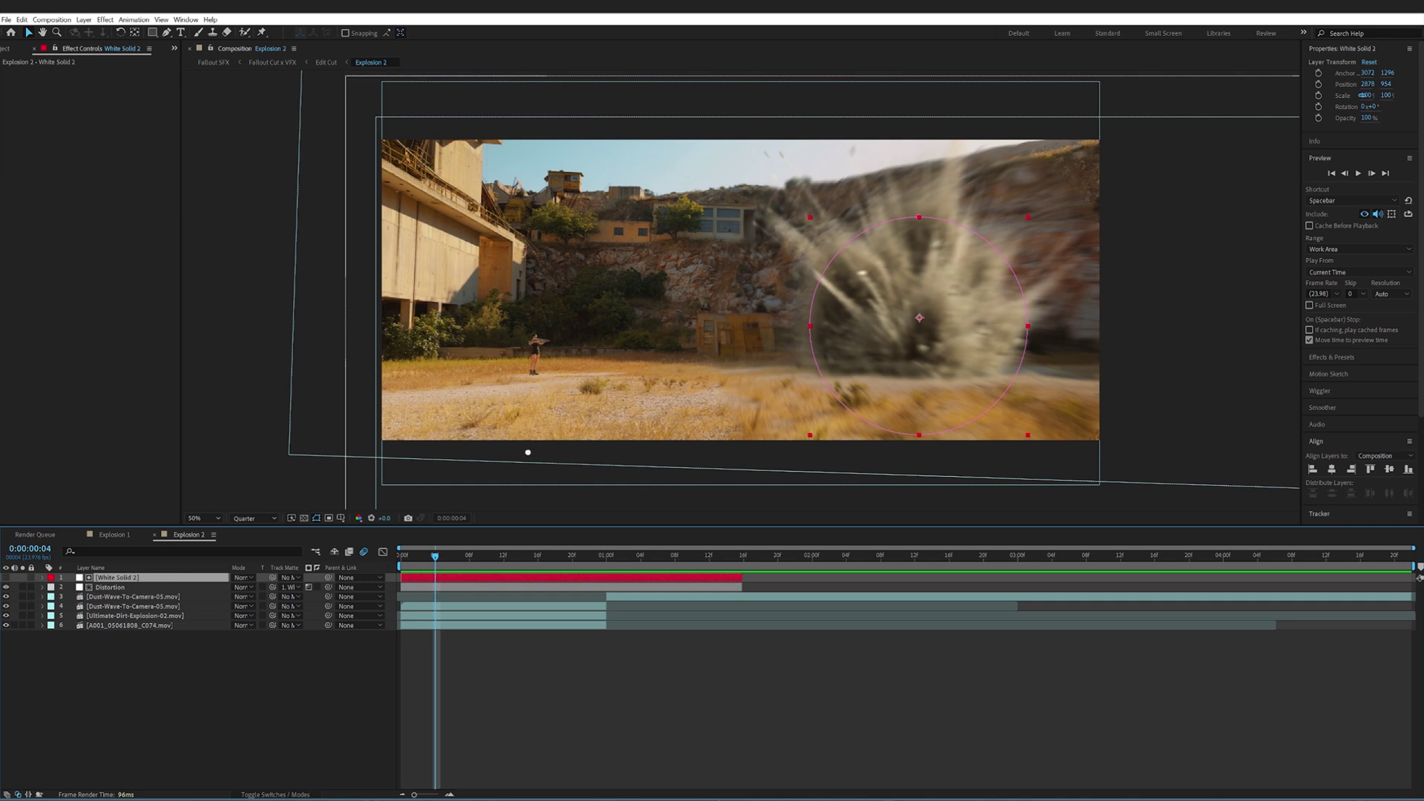
- Select the Distortion layer's Radial Blur, locate it among the Blur & Sharpen effects, and check its Type options, keeping Zoom
{"action": "left_click", "coordinate": [112, 586]}
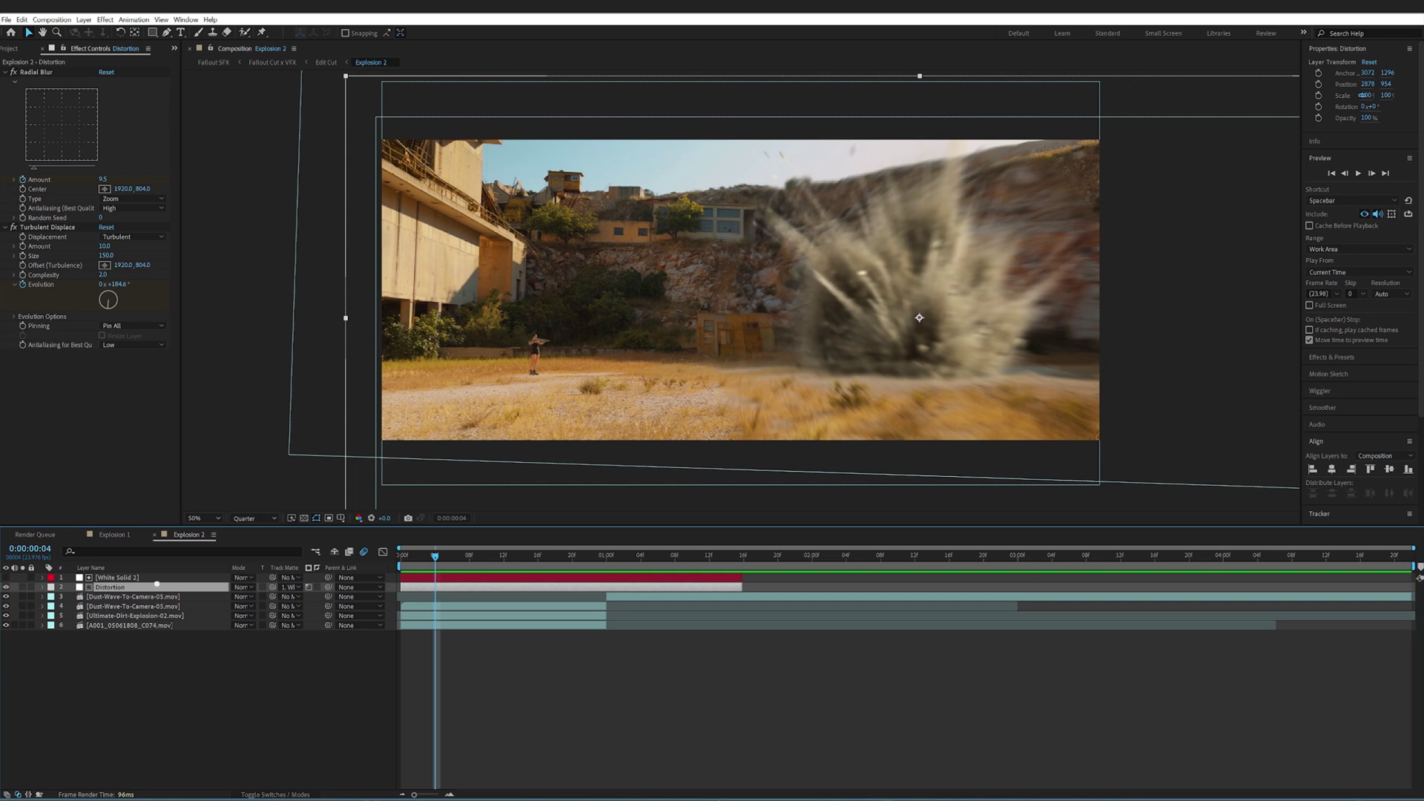
{"action": "left_click", "coordinate": [44, 72]}
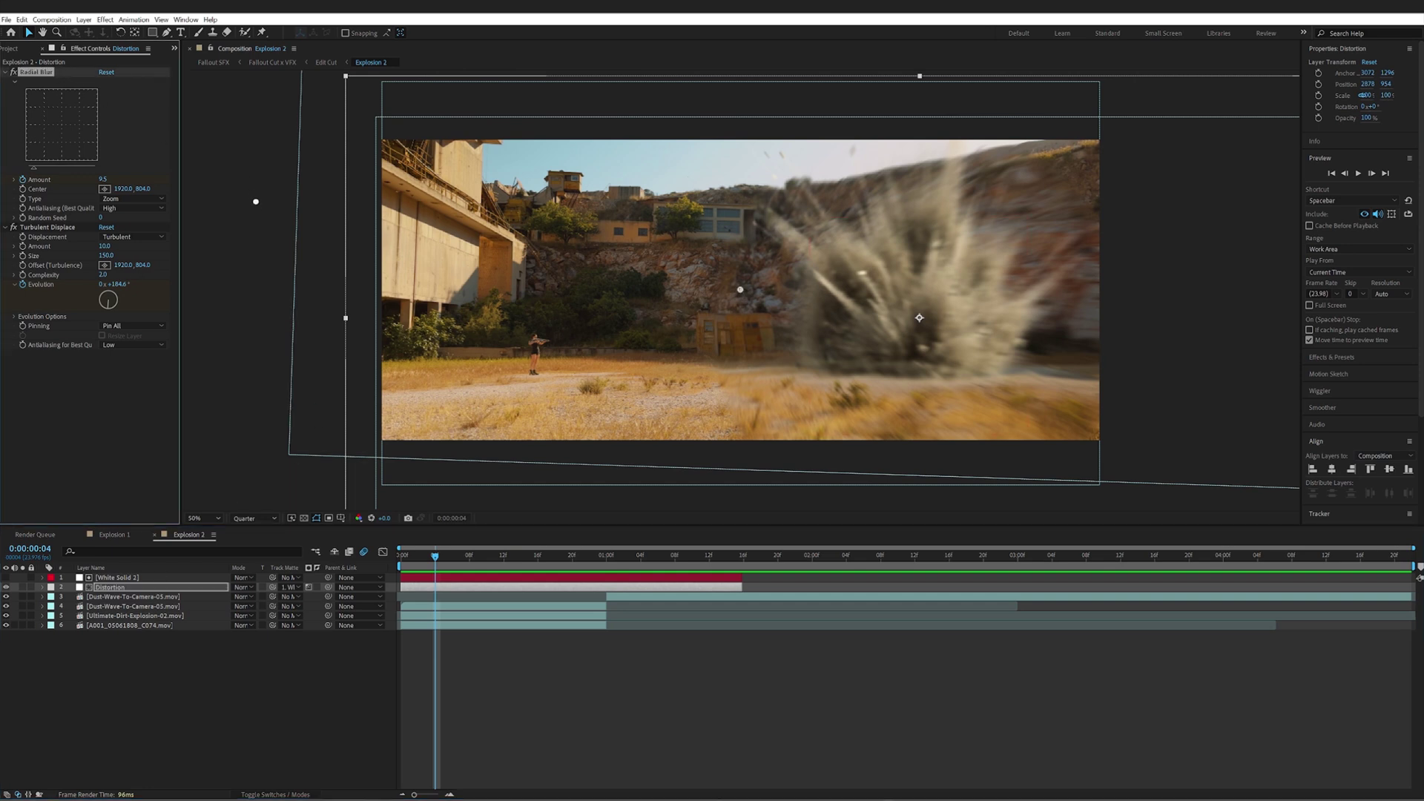
{"action": "left_click", "coordinate": [105, 19]}
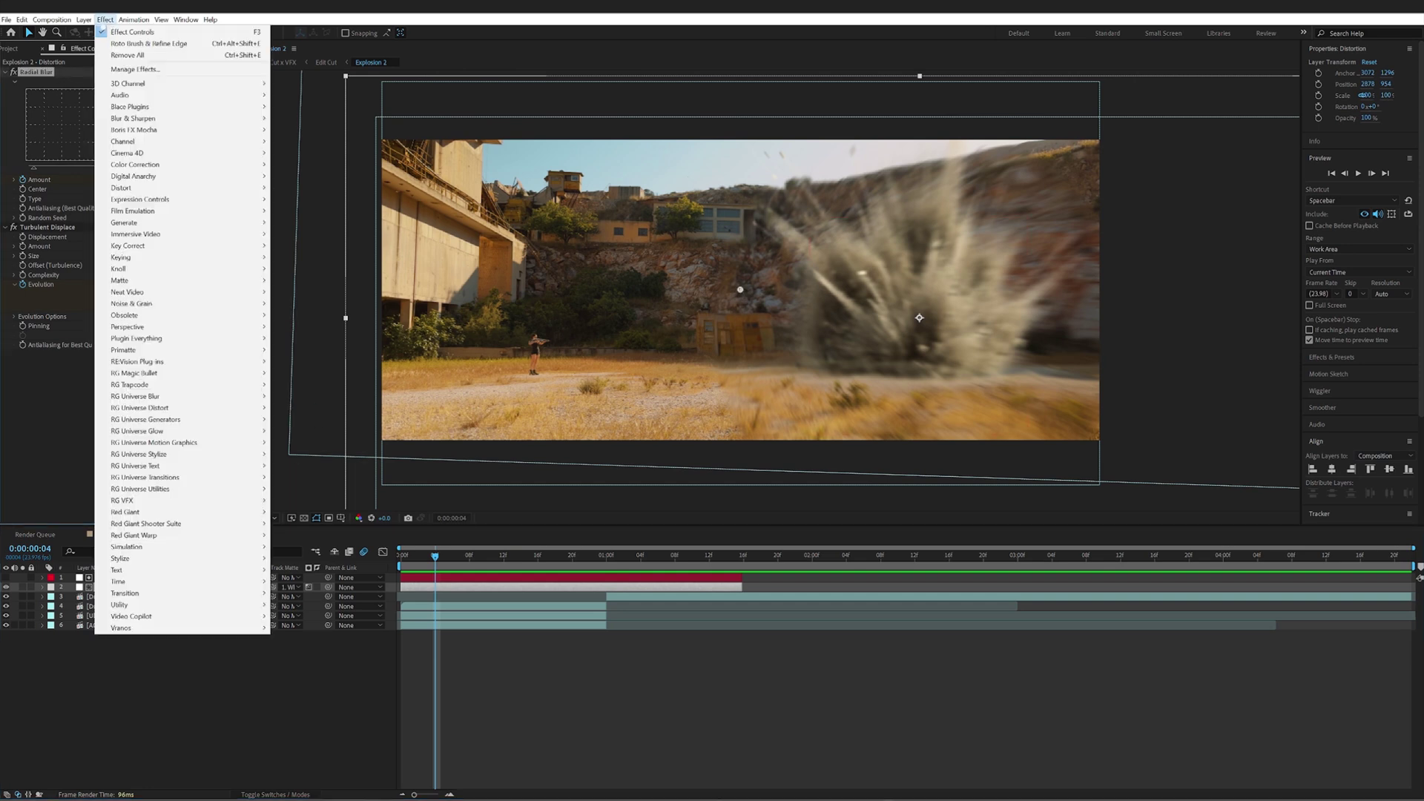
{"action": "mouse_move", "coordinate": [193, 117]}
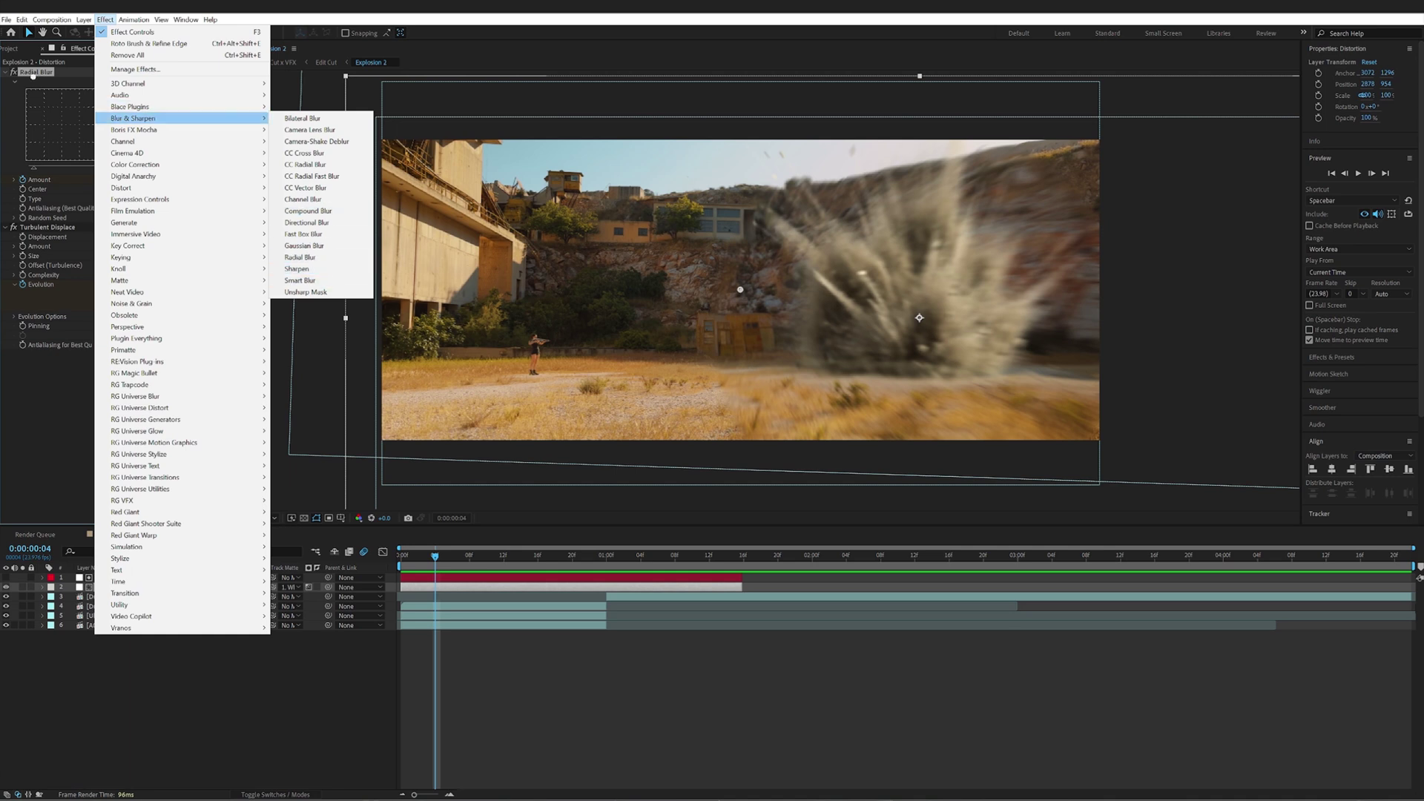
{"action": "left_click", "coordinate": [329, 257]}
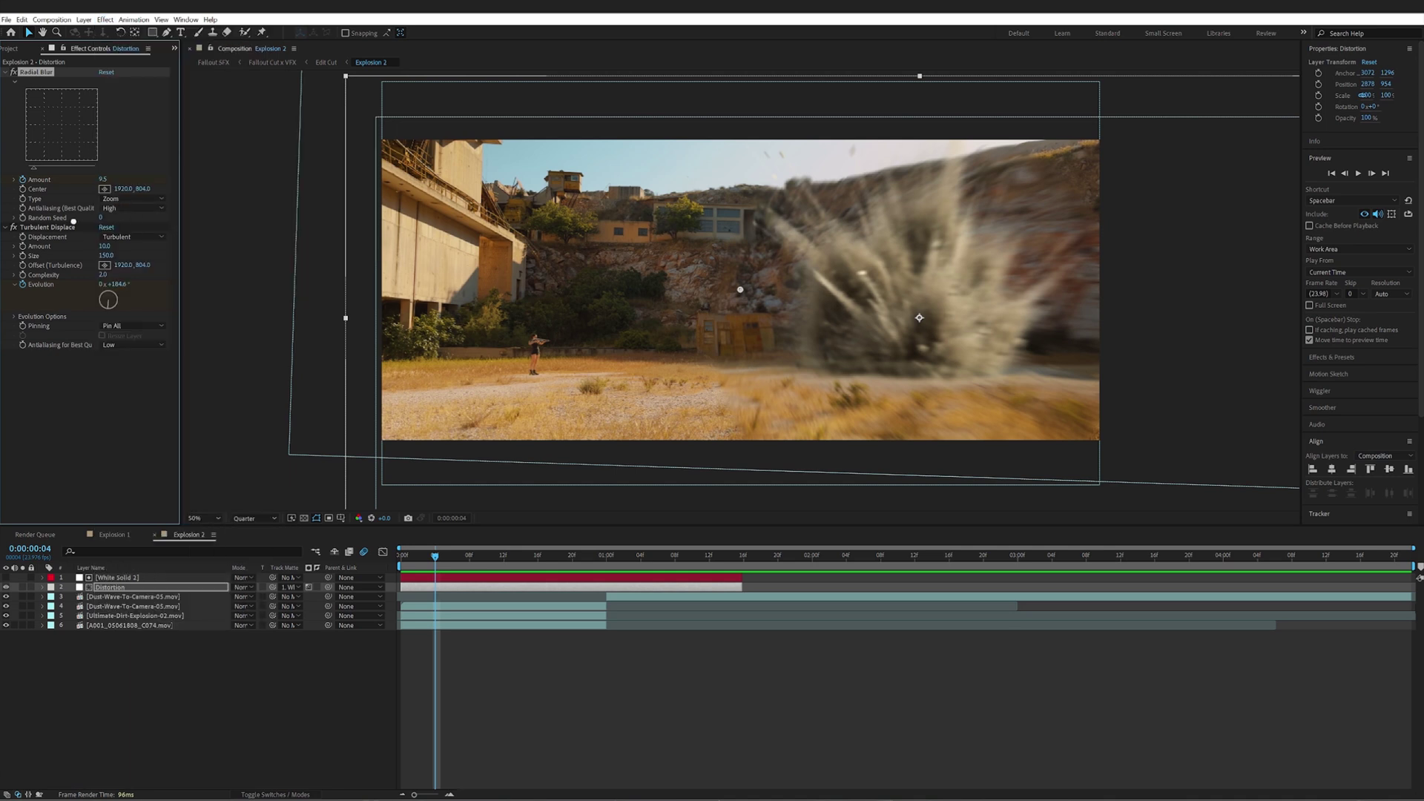
{"action": "left_click", "coordinate": [128, 198]}
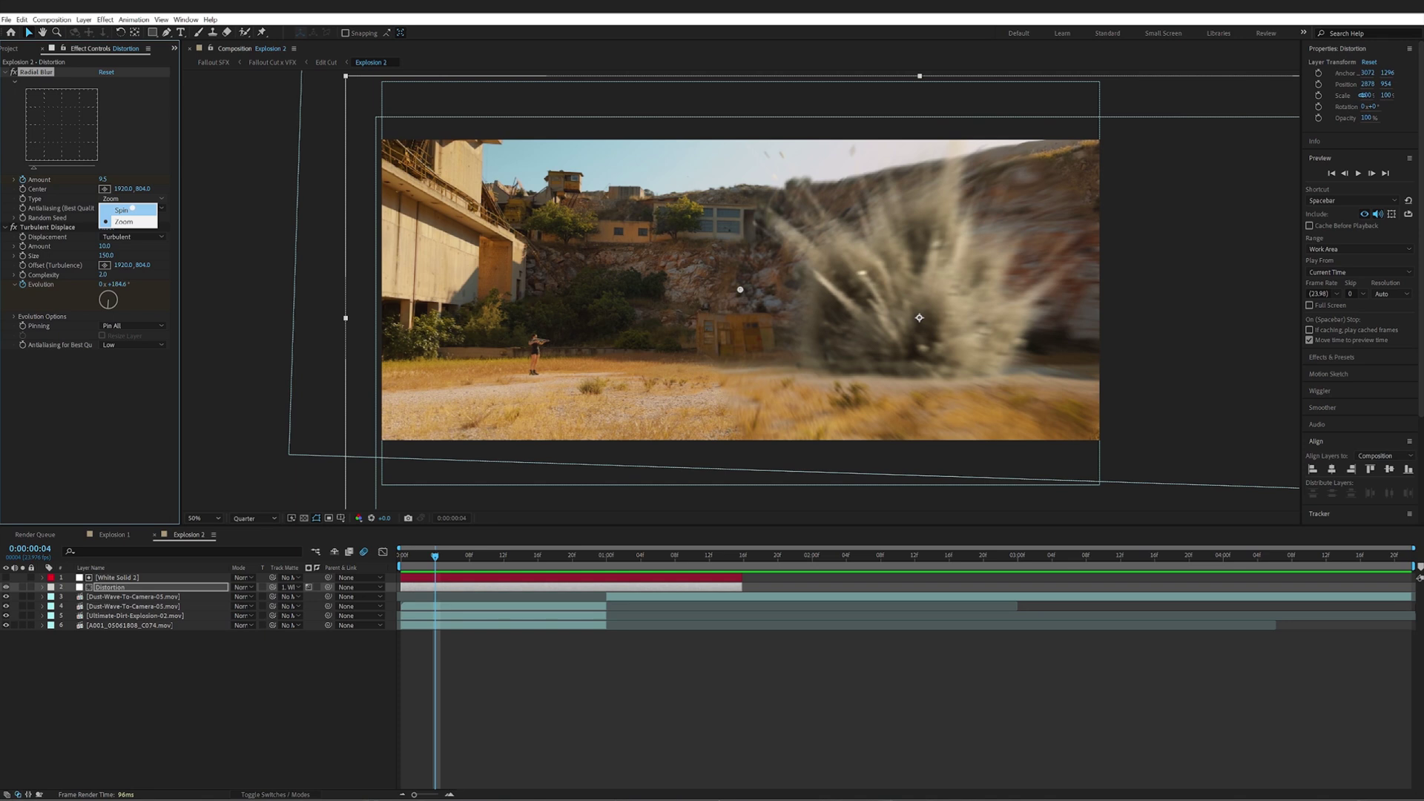
{"action": "left_click", "coordinate": [124, 221]}
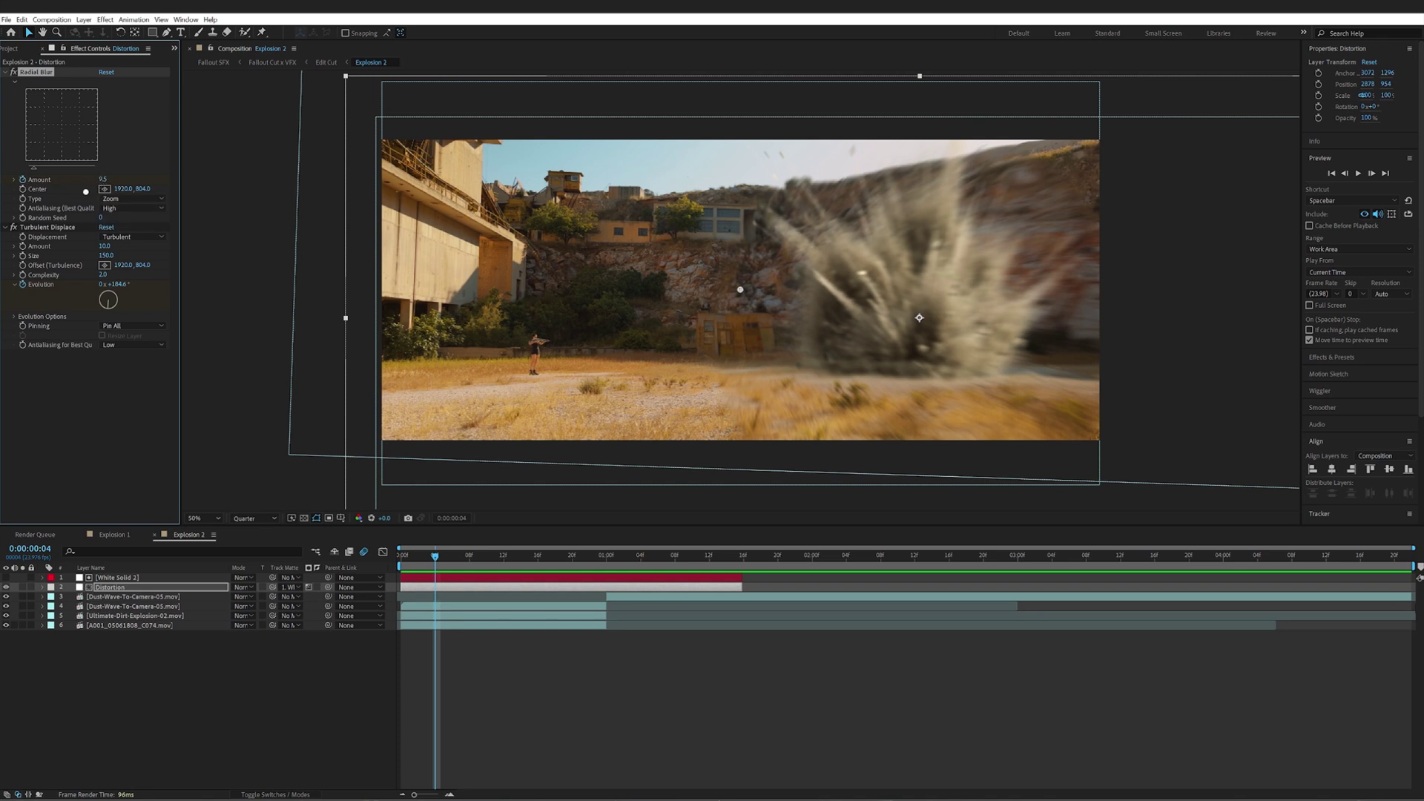
- Reveal the Distortion layer's keyframed properties and review the Radial Blur Amount animation at 0:00:00:00, 0:00:00:04 and 0:00:00:12
{"action": "key", "text": "u"}
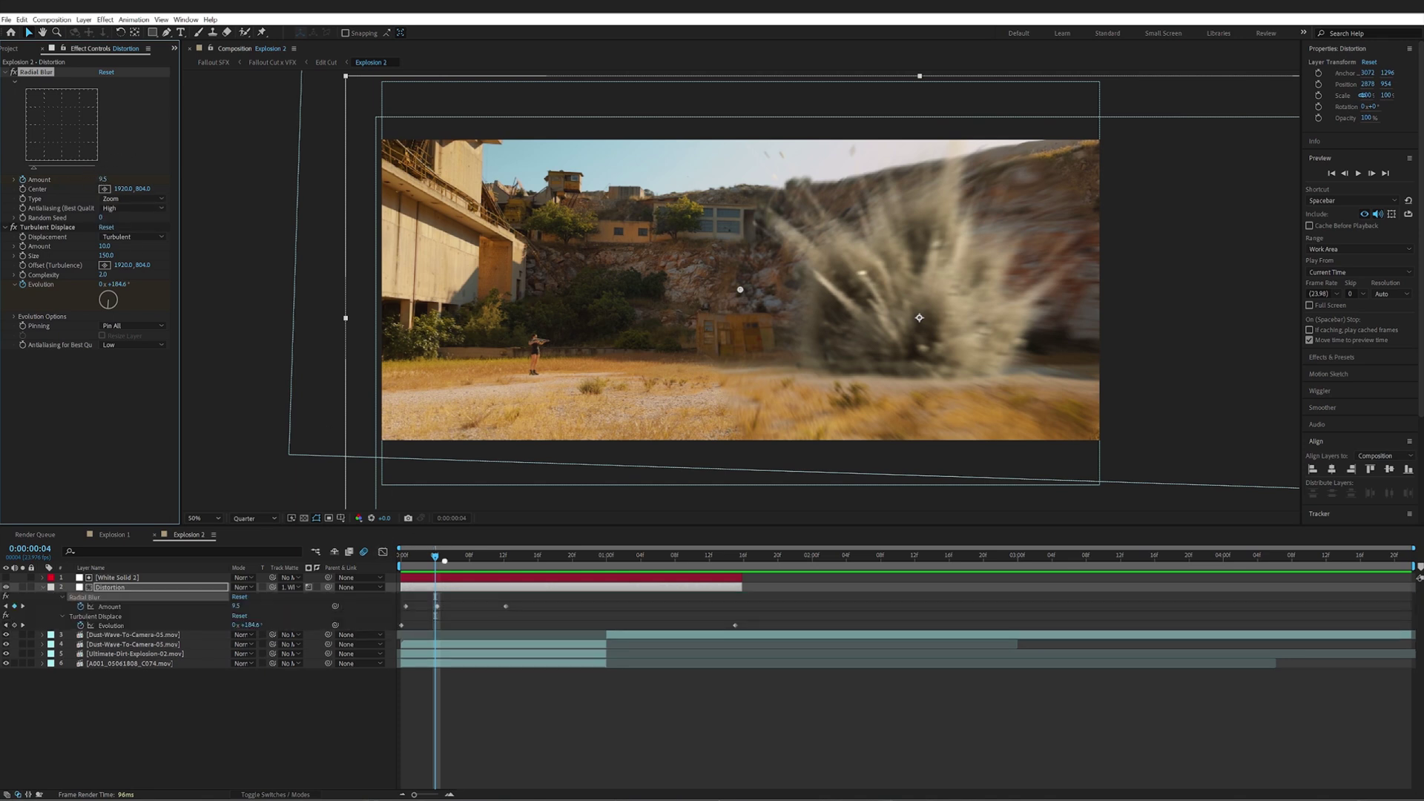
{"action": "key", "text": "Home"}
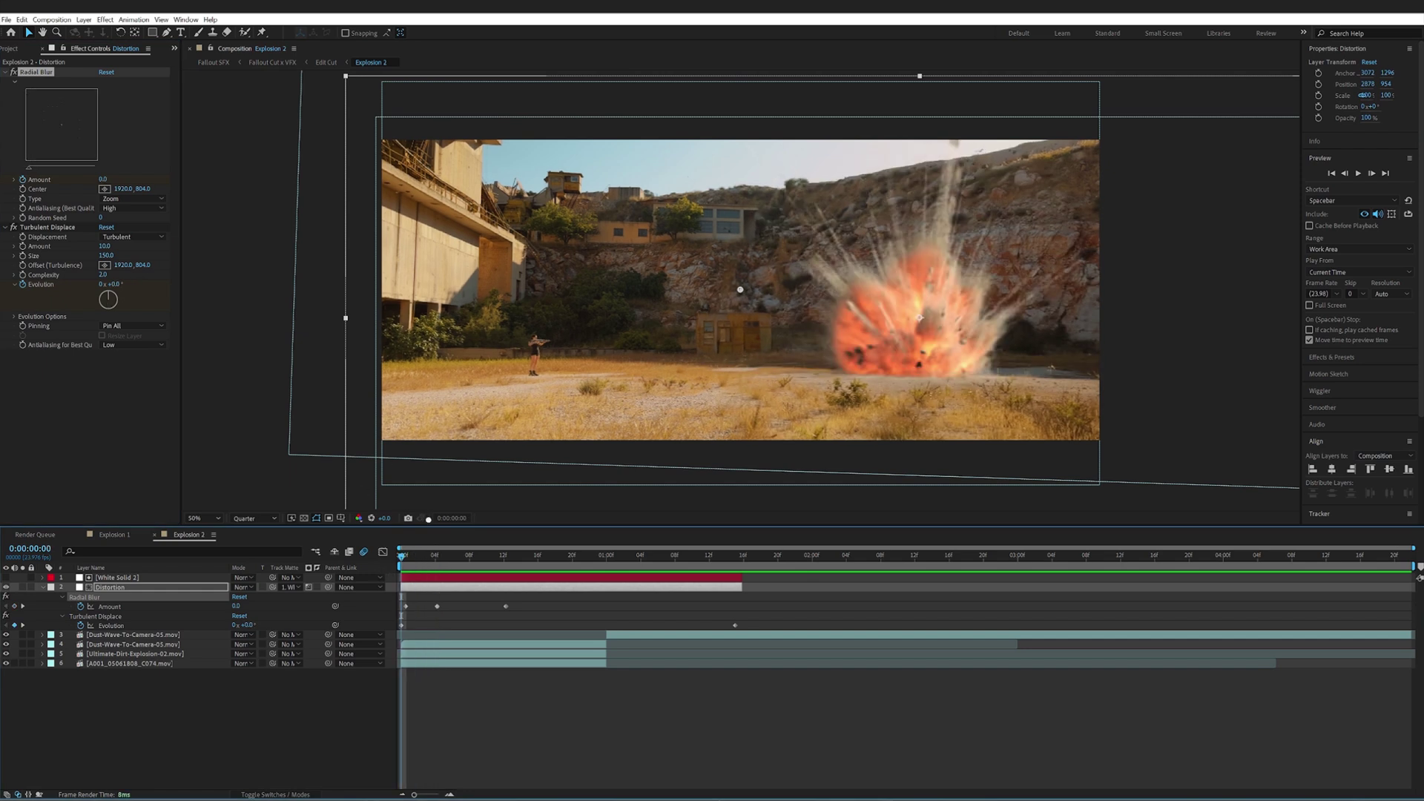
{"action": "left_click", "coordinate": [436, 558]}
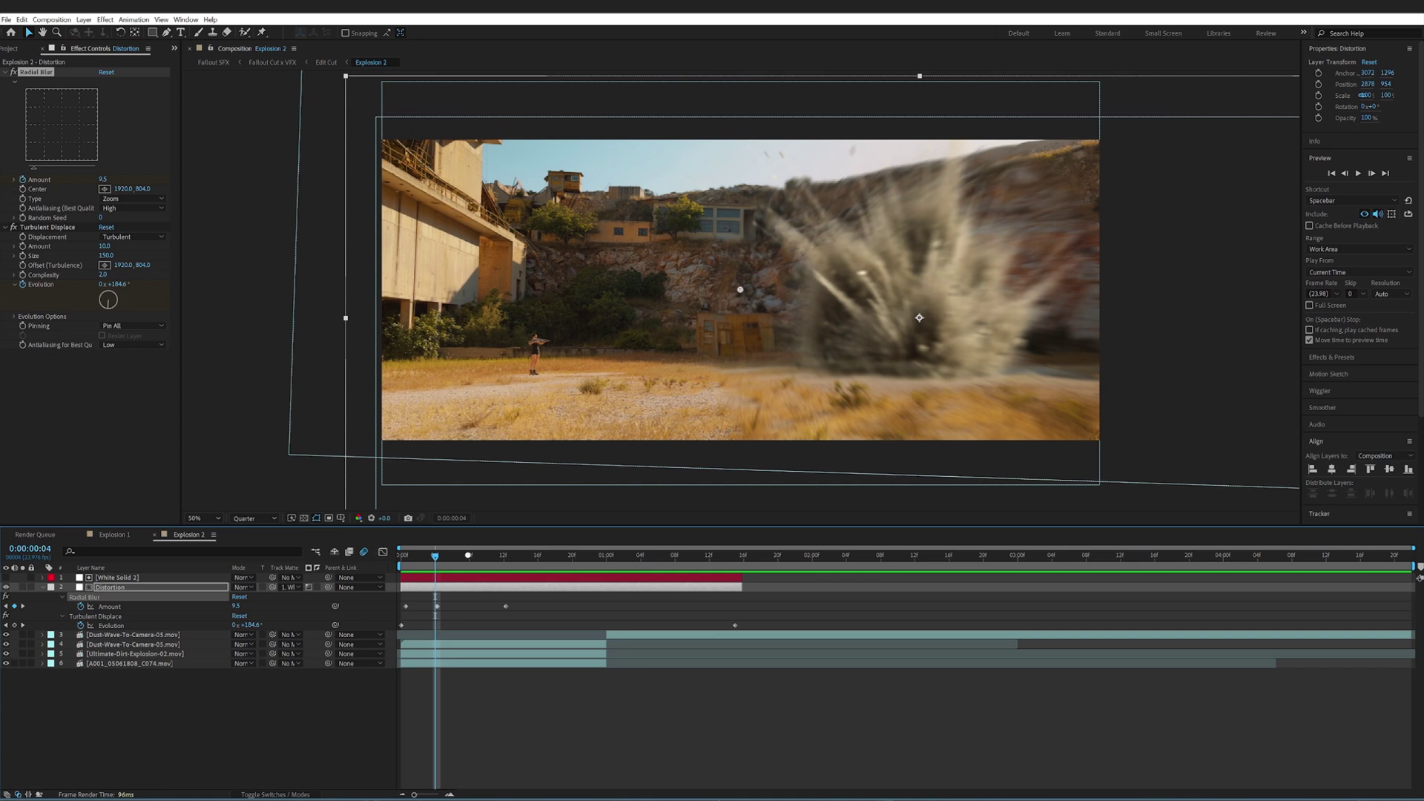
{"action": "key", "text": "space"}
{"action": "key", "text": "space"}
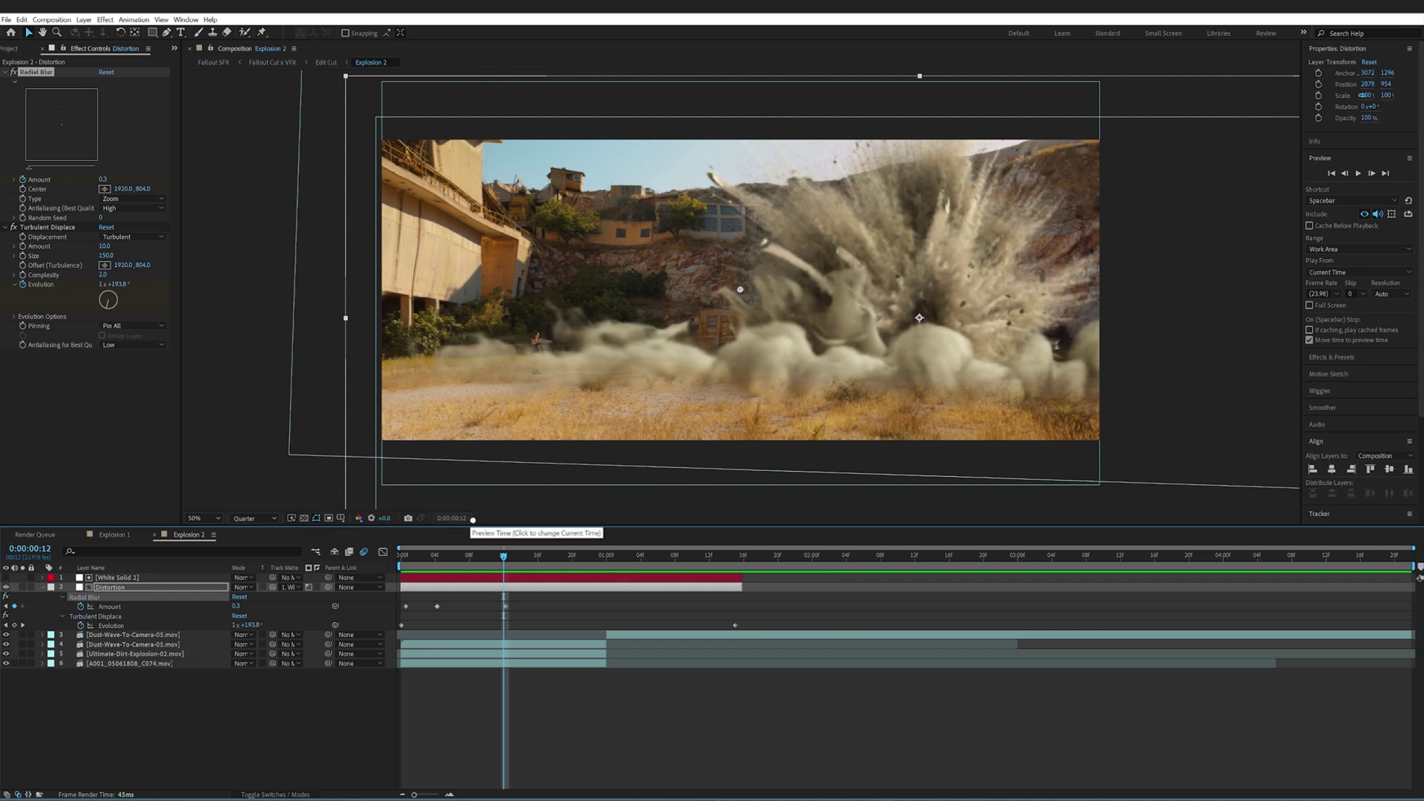
{"action": "key", "text": "Home"}
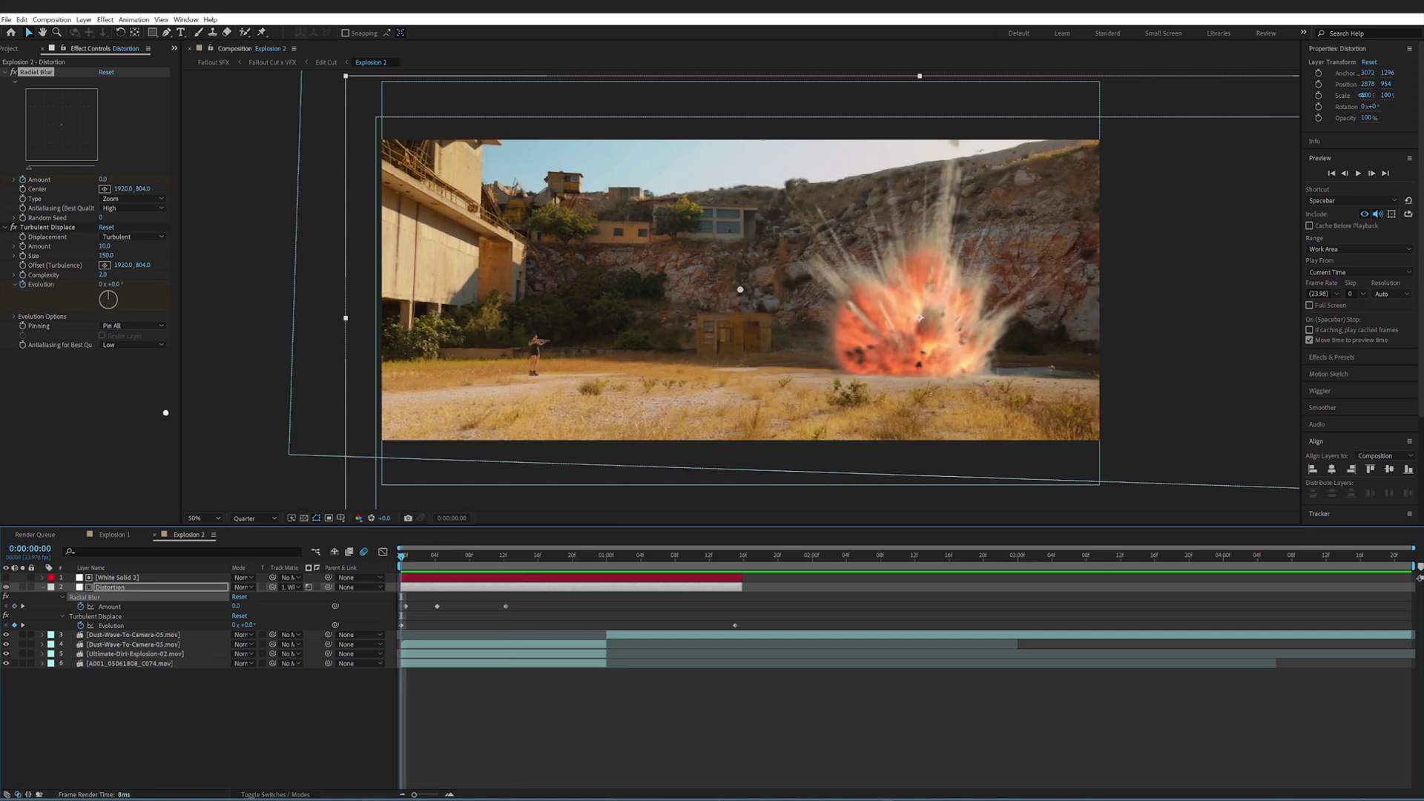
- Select the Distortion layer's Turbulent Displace effect and locate it among the Distort effects
{"action": "left_click", "coordinate": [50, 226]}
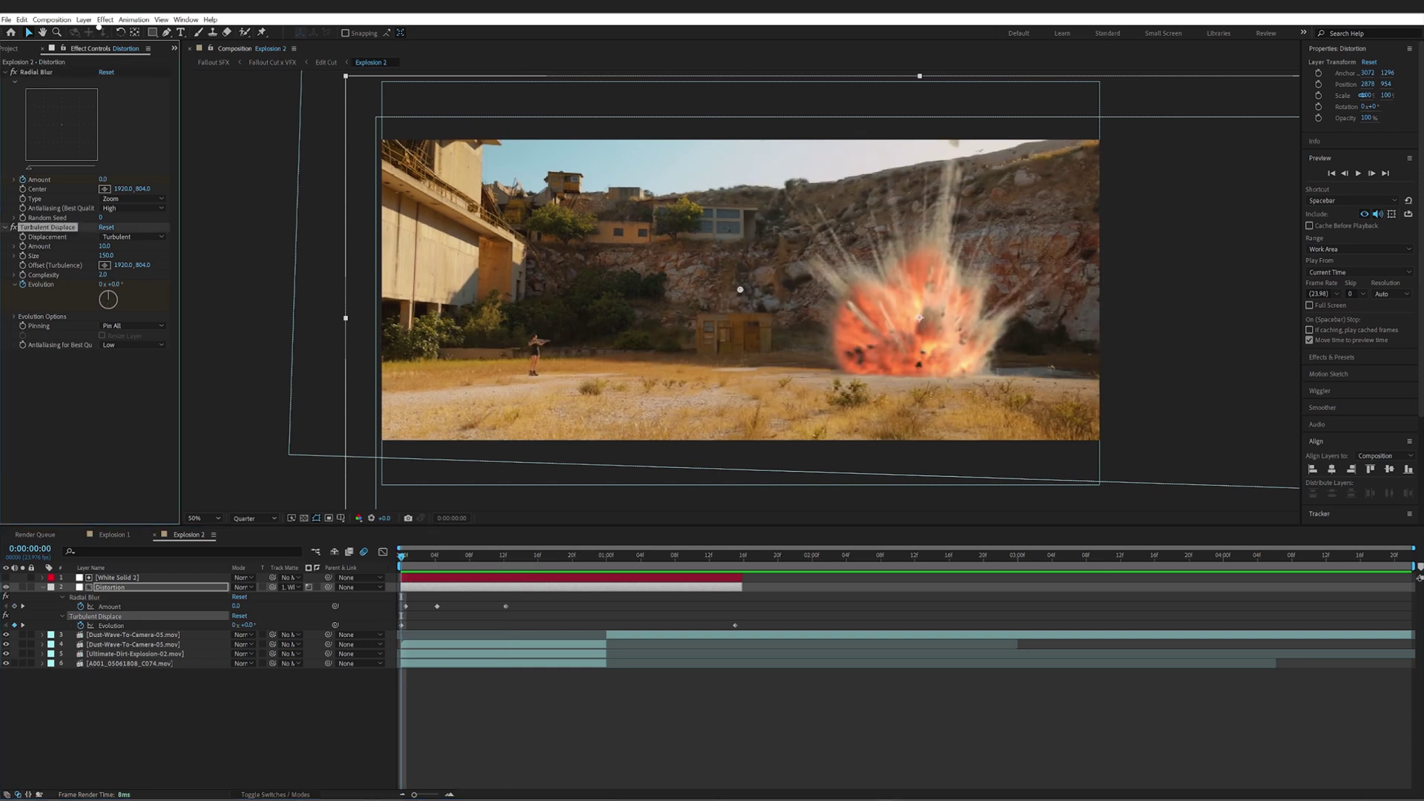
{"action": "left_click", "coordinate": [105, 20]}
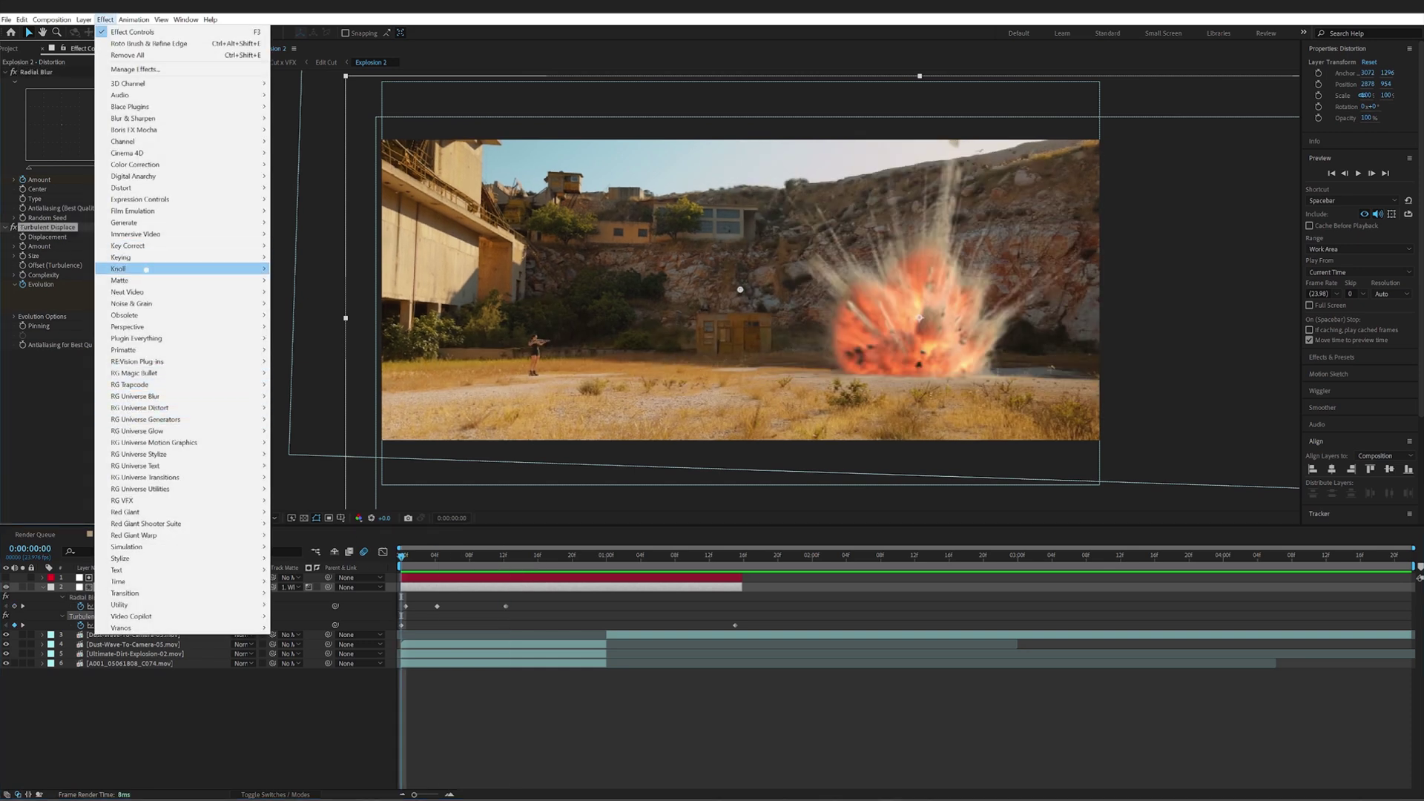
{"action": "mouse_move", "coordinate": [246, 187]}
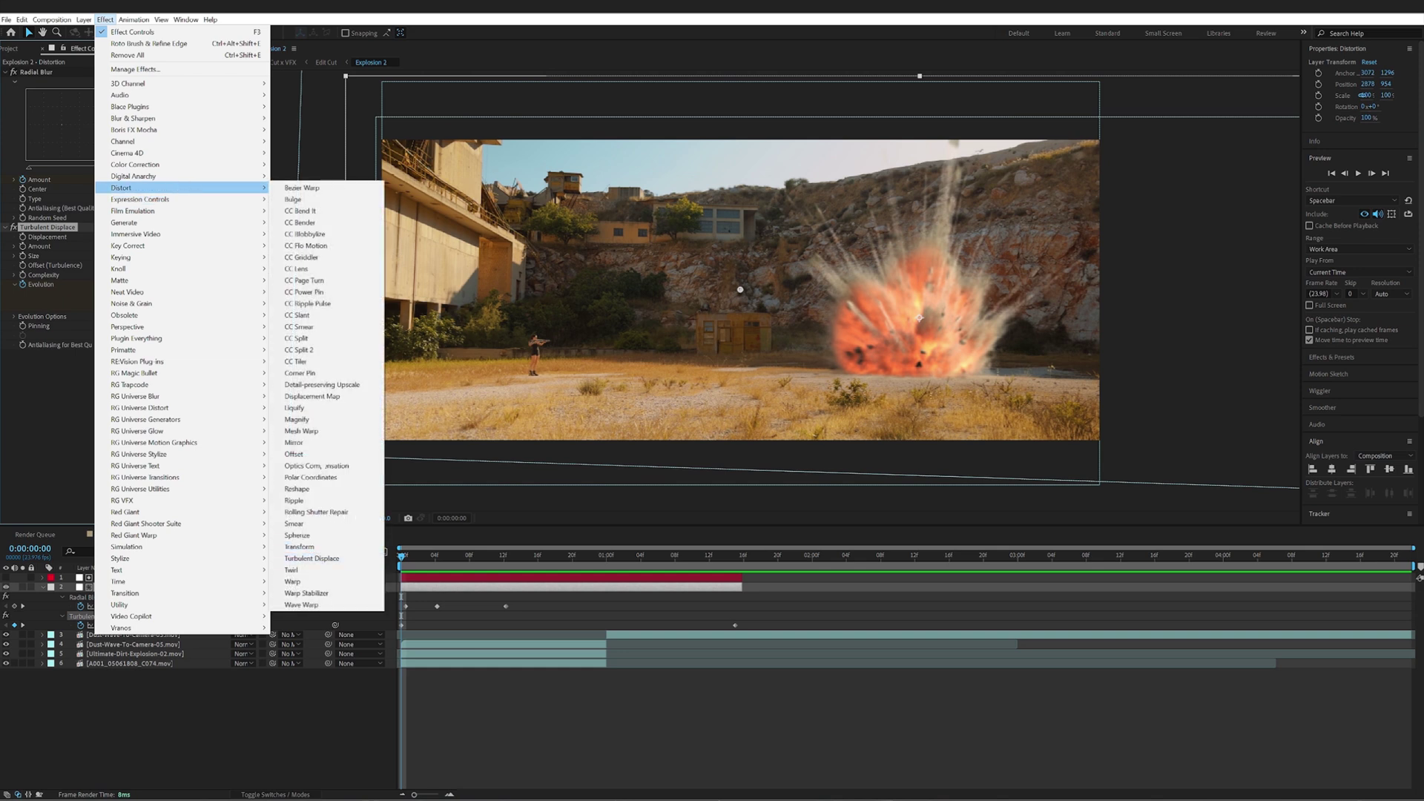
{"action": "left_click", "coordinate": [65, 229]}
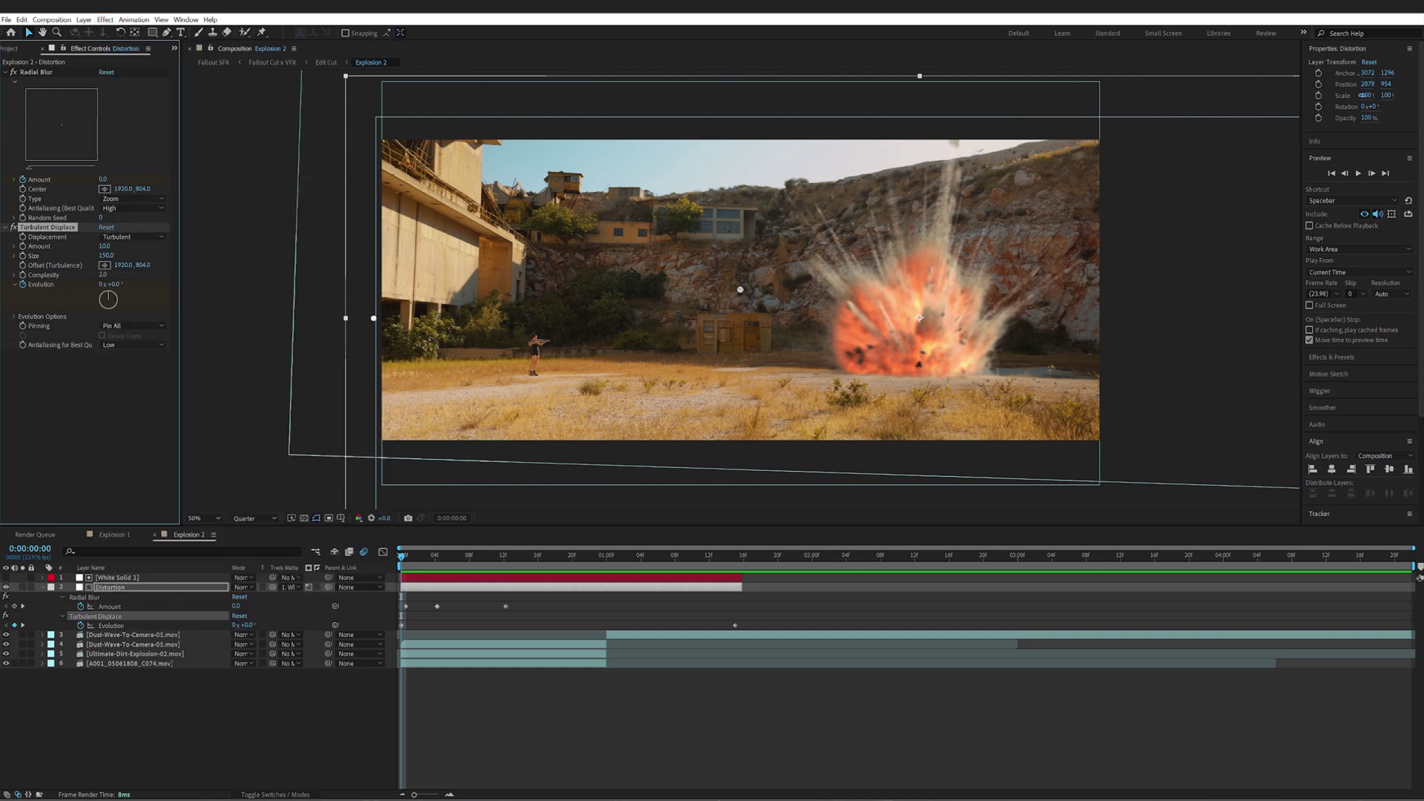
- Scrub Explosion 2 up to 0:00:01:21 to examine the Turbulent Displace distortion and its end, and return to the first frame
{"action": "left_click_drag", "start_coordinate": [453, 561], "coordinate": [470, 559]}
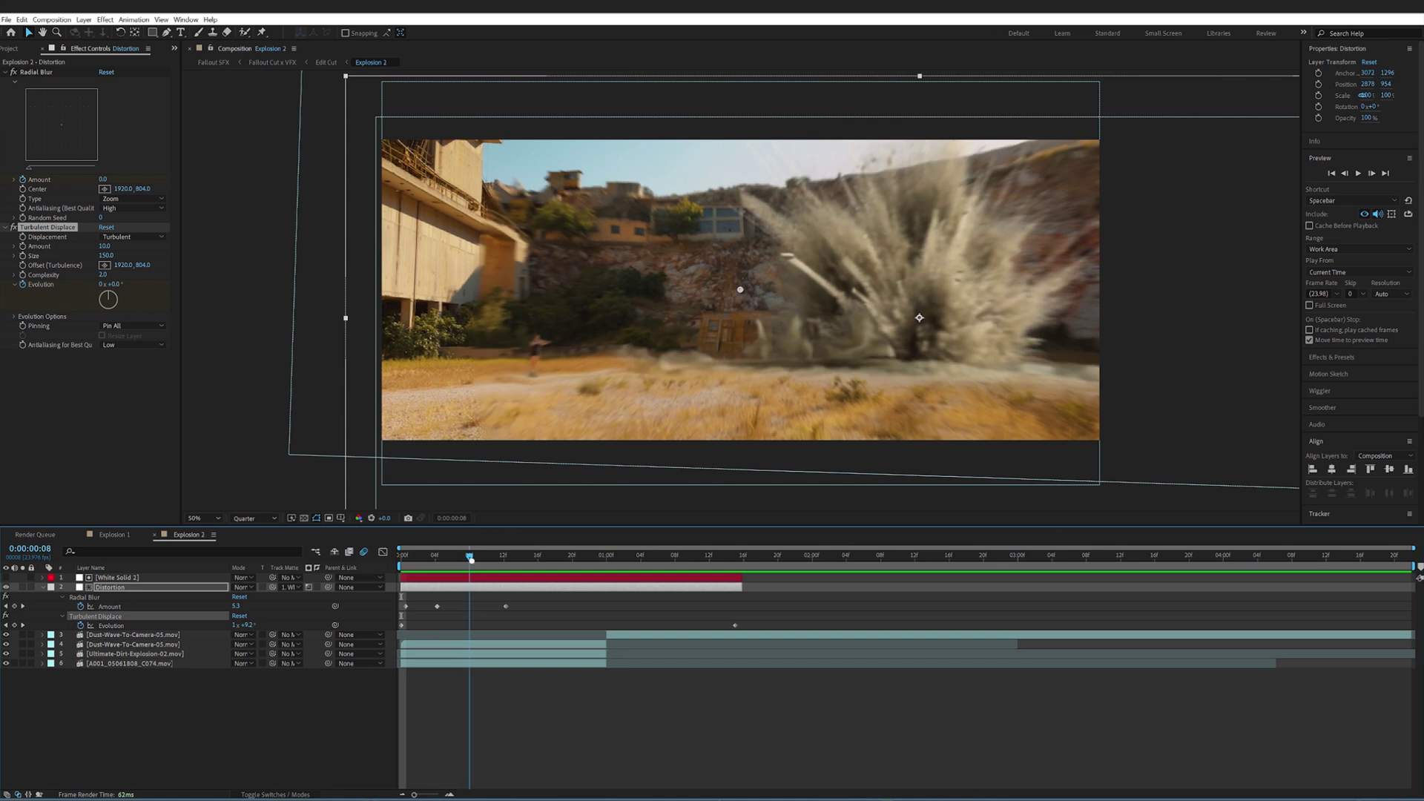
{"action": "mouse_move", "coordinate": [470, 558]}
{"action": "left_mouse_down"}
{"action": "mouse_move", "coordinate": [435, 558]}
{"action": "mouse_move", "coordinate": [486, 555]}
{"action": "left_mouse_up"}
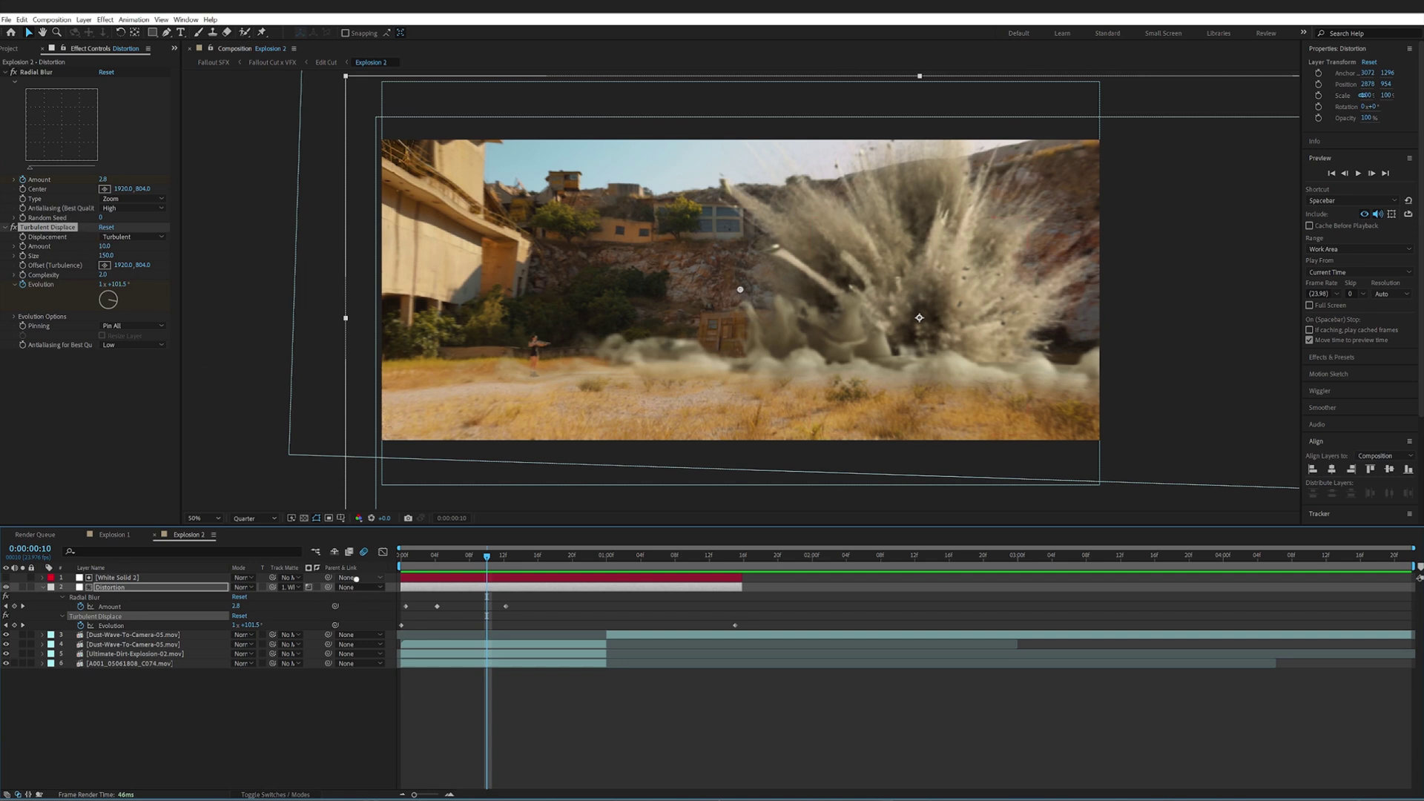
{"action": "mouse_move", "coordinate": [483, 560]}
{"action": "left_mouse_down"}
{"action": "mouse_move", "coordinate": [400, 571]}
{"action": "mouse_move", "coordinate": [497, 572]}
{"action": "left_mouse_up"}
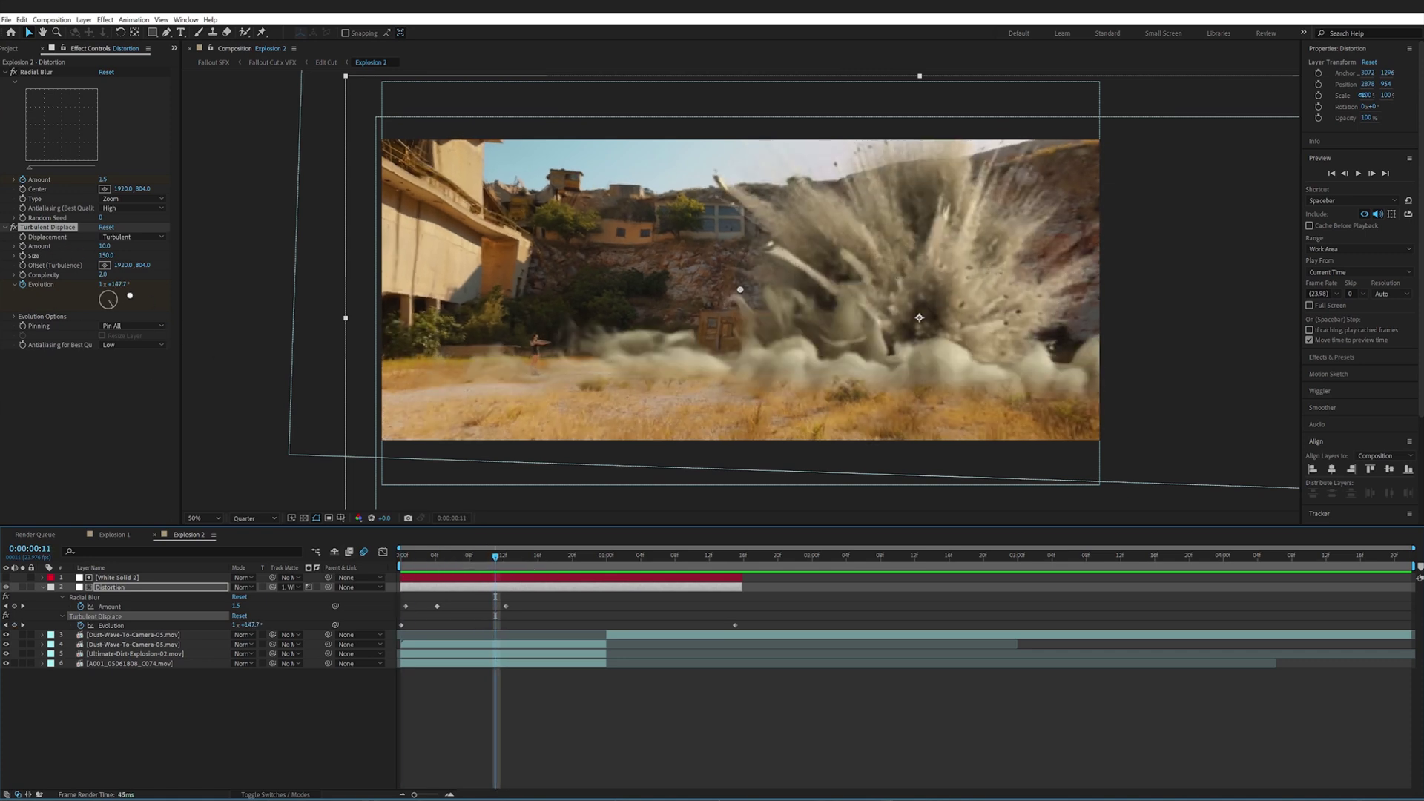
{"action": "left_click_drag", "start_coordinate": [500, 557], "coordinate": [742, 575]}
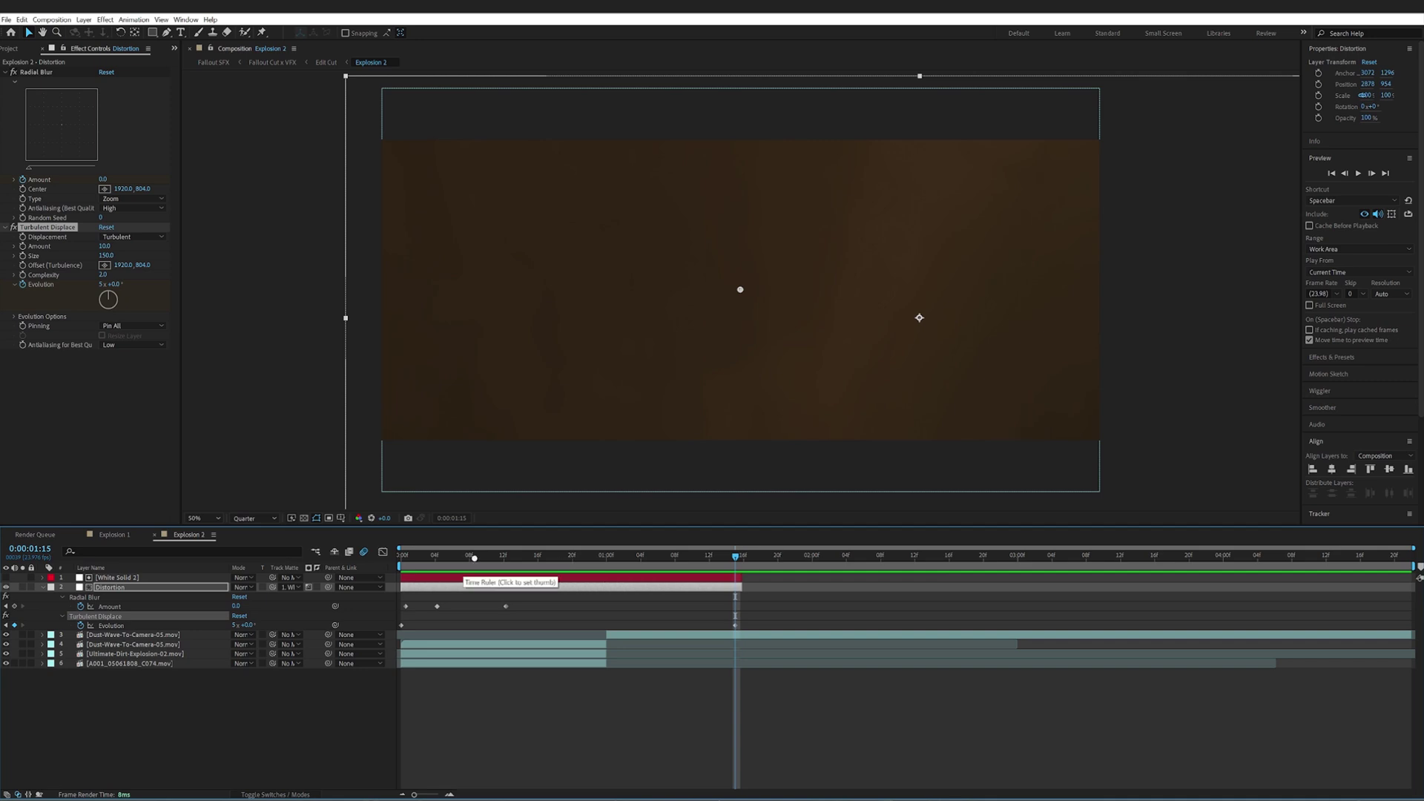
{"action": "left_click", "coordinate": [555, 556]}
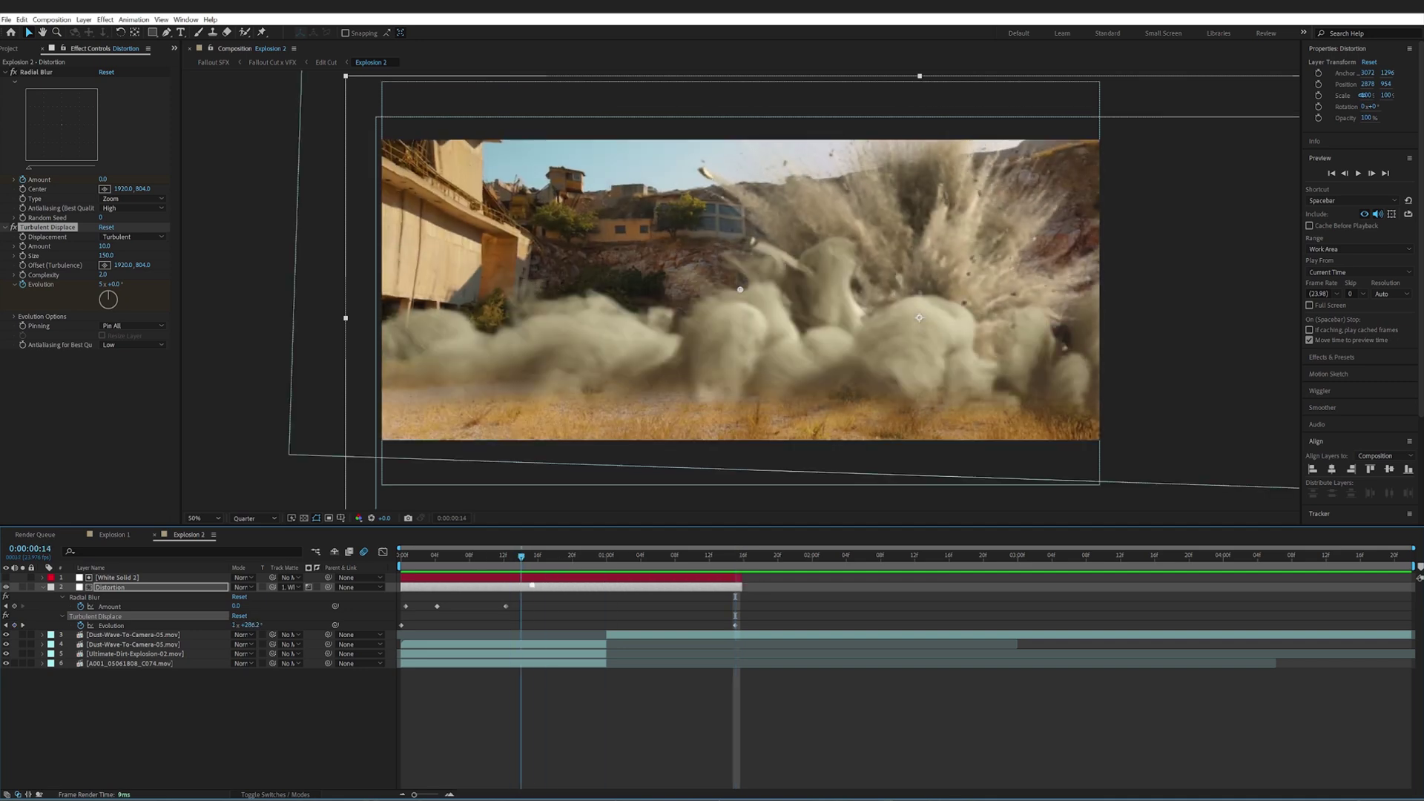
{"action": "left_click_drag", "start_coordinate": [561, 585], "coordinate": [786, 556]}
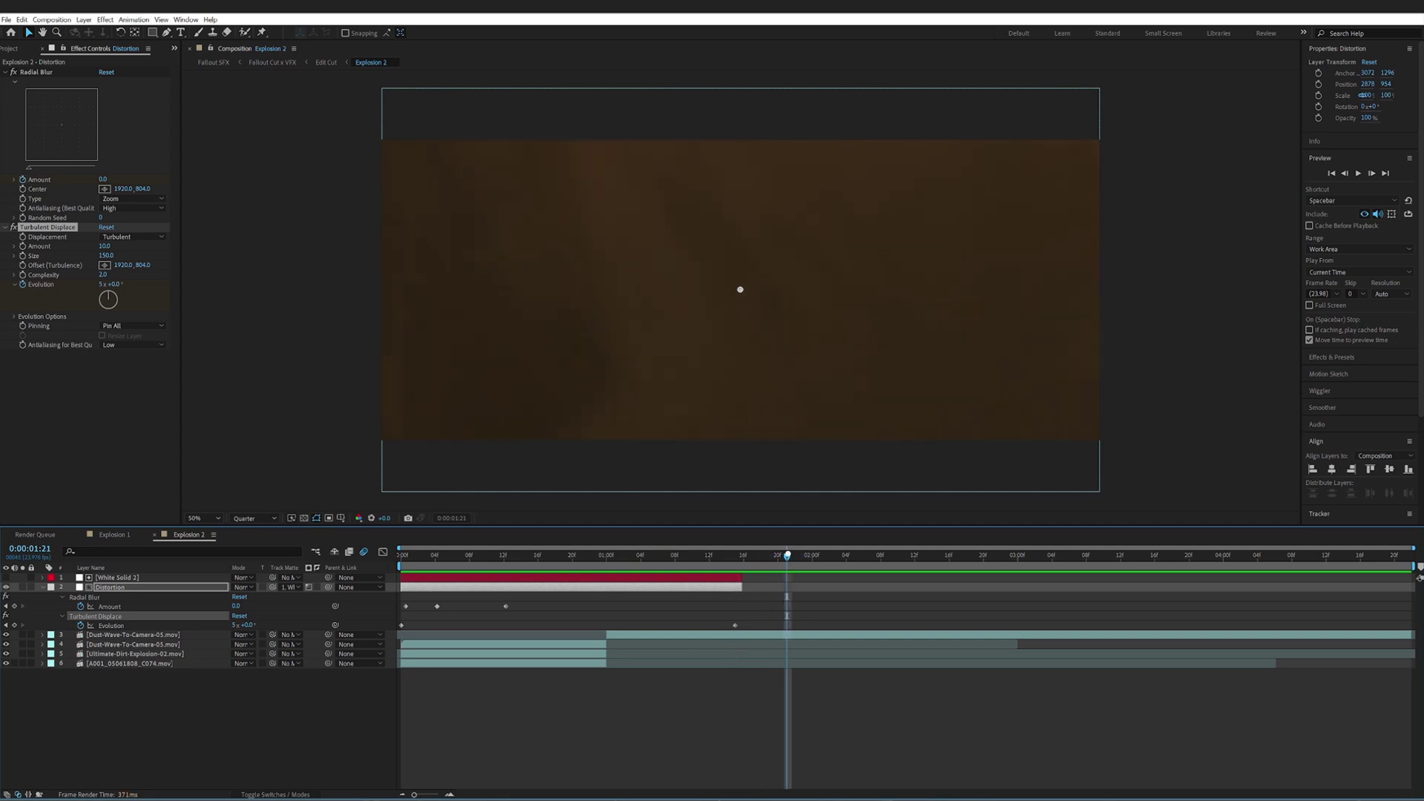
{"action": "left_click_drag", "start_coordinate": [442, 557], "coordinate": [401, 556]}
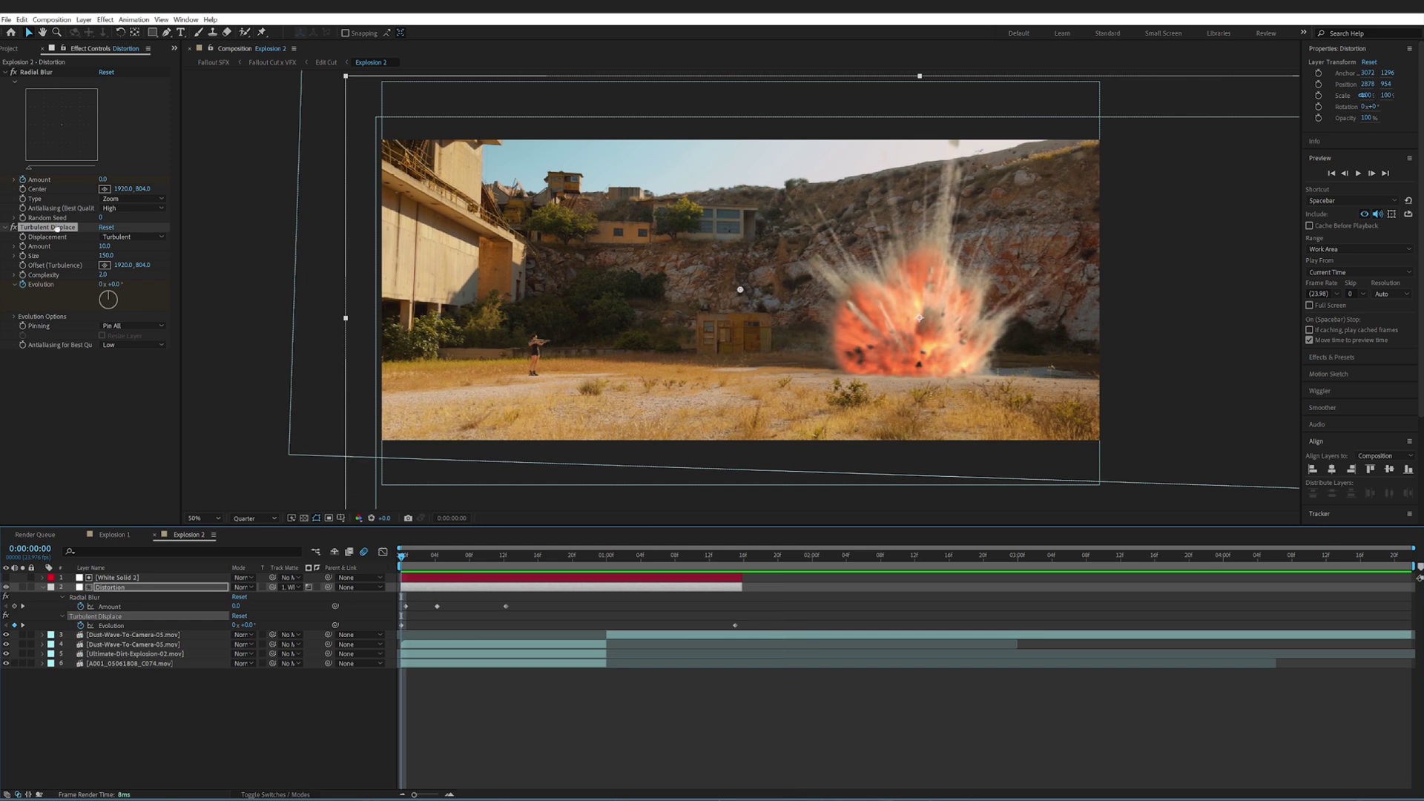
- Play back the shockwave distortion from the first frame and return to 0:00:00:00
{"action": "left_click", "coordinate": [23, 246]}
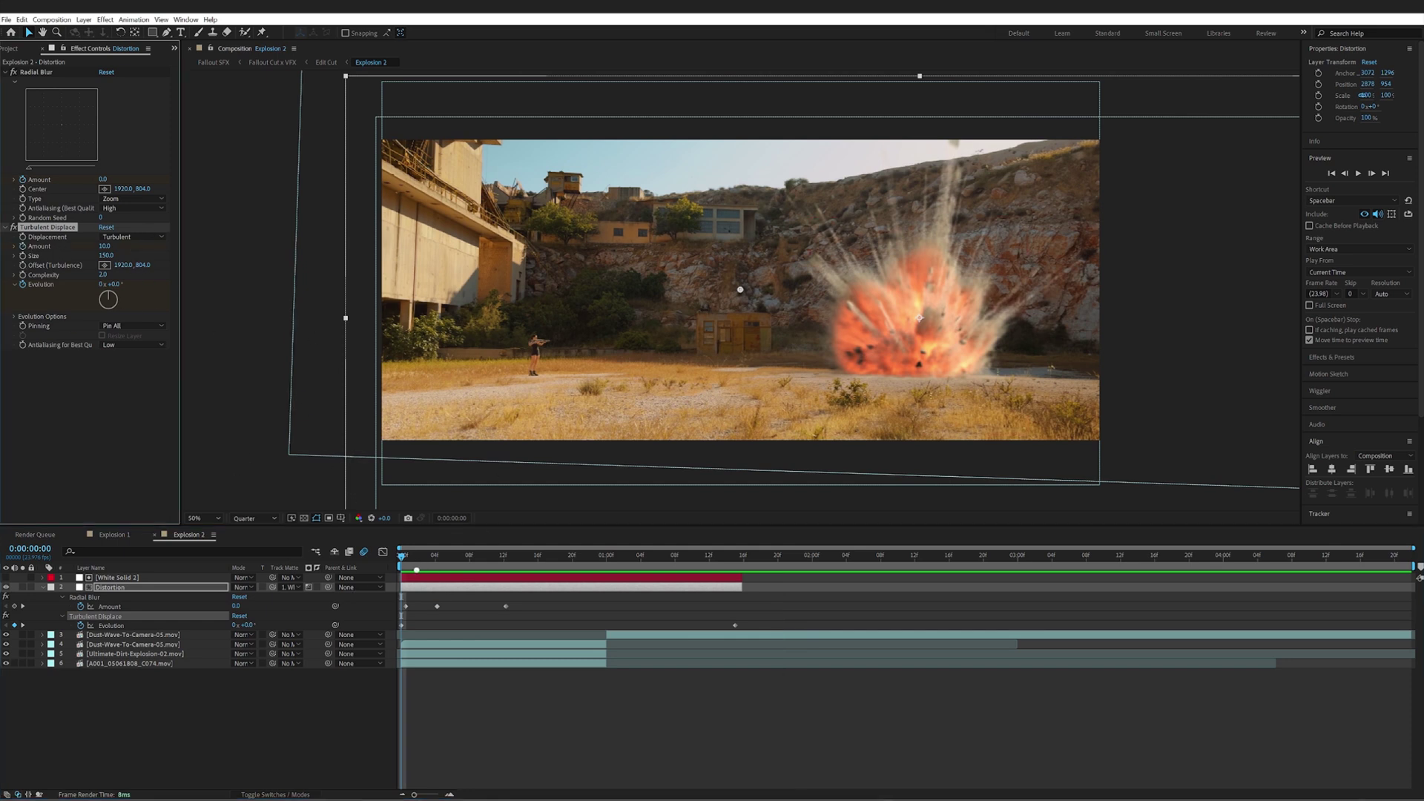
{"action": "key", "text": "space"}
{"action": "left_click_drag", "start_coordinate": [697, 574], "coordinate": [321, 574]}
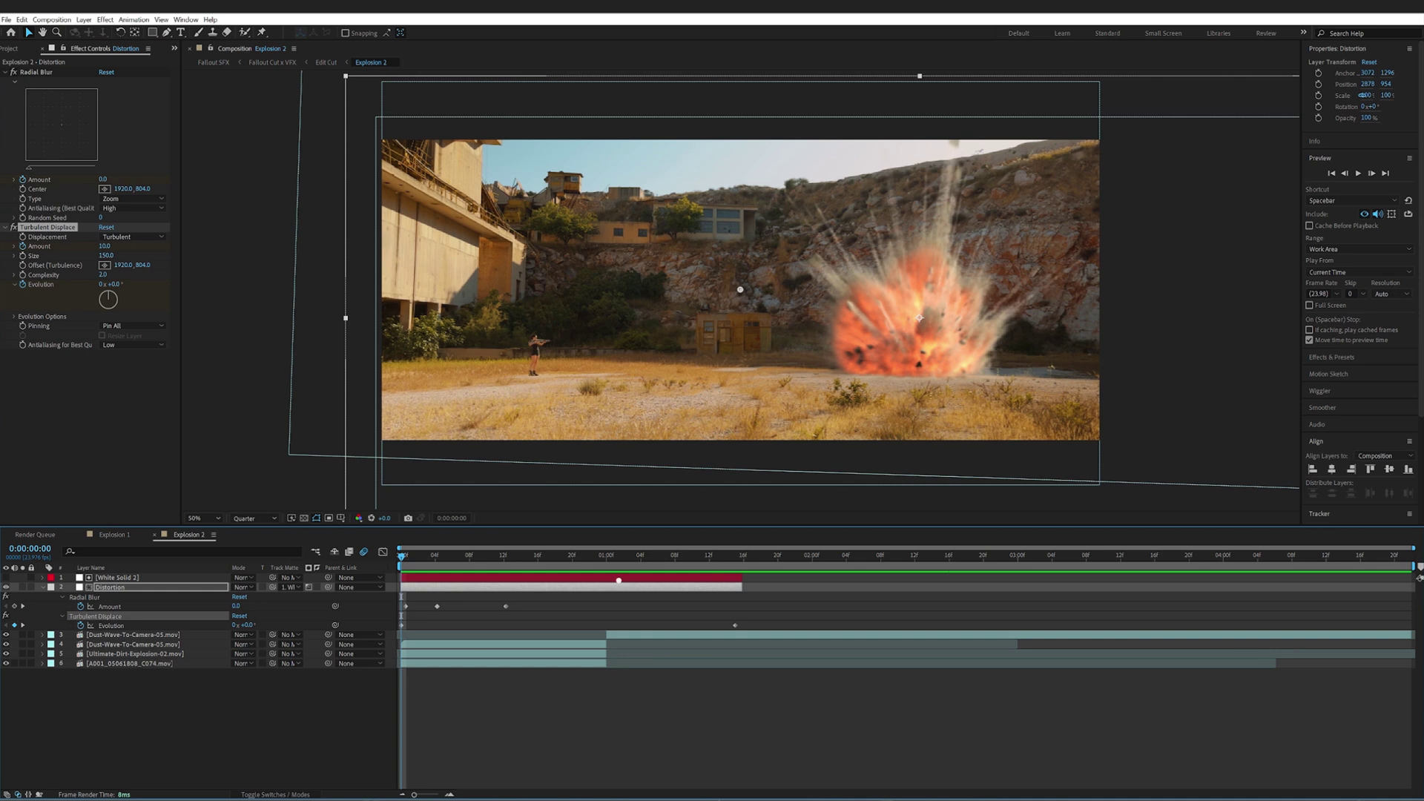
- Try a different Turbulent Displace Size at 0:00:00:12 and undo the change
{"action": "left_click", "coordinate": [478, 556]}
{"action": "left_click_drag", "start_coordinate": [493, 557], "coordinate": [503, 556]}
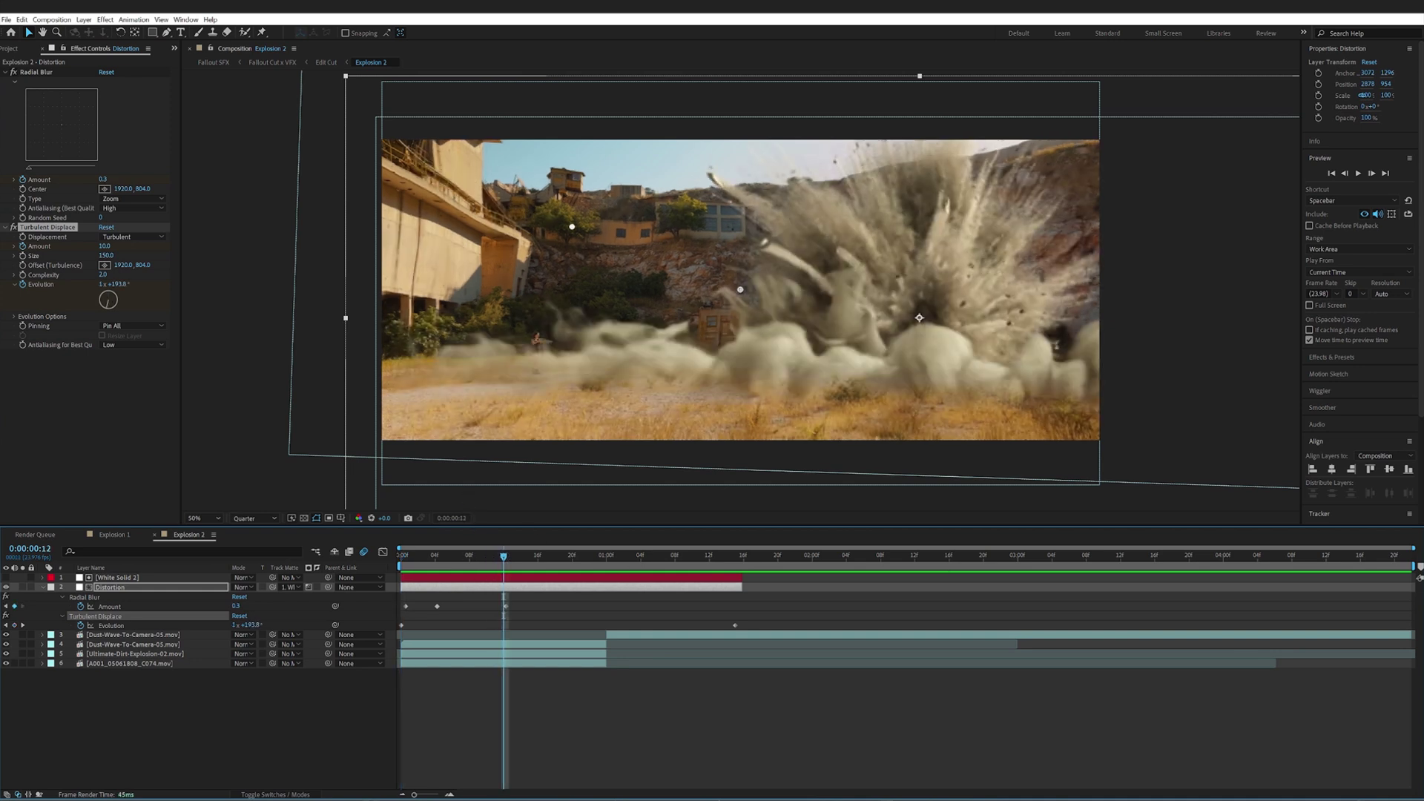
{"action": "left_click_drag", "start_coordinate": [105, 255], "coordinate": [70, 264]}
{"action": "key", "text": "ctrl+z"}
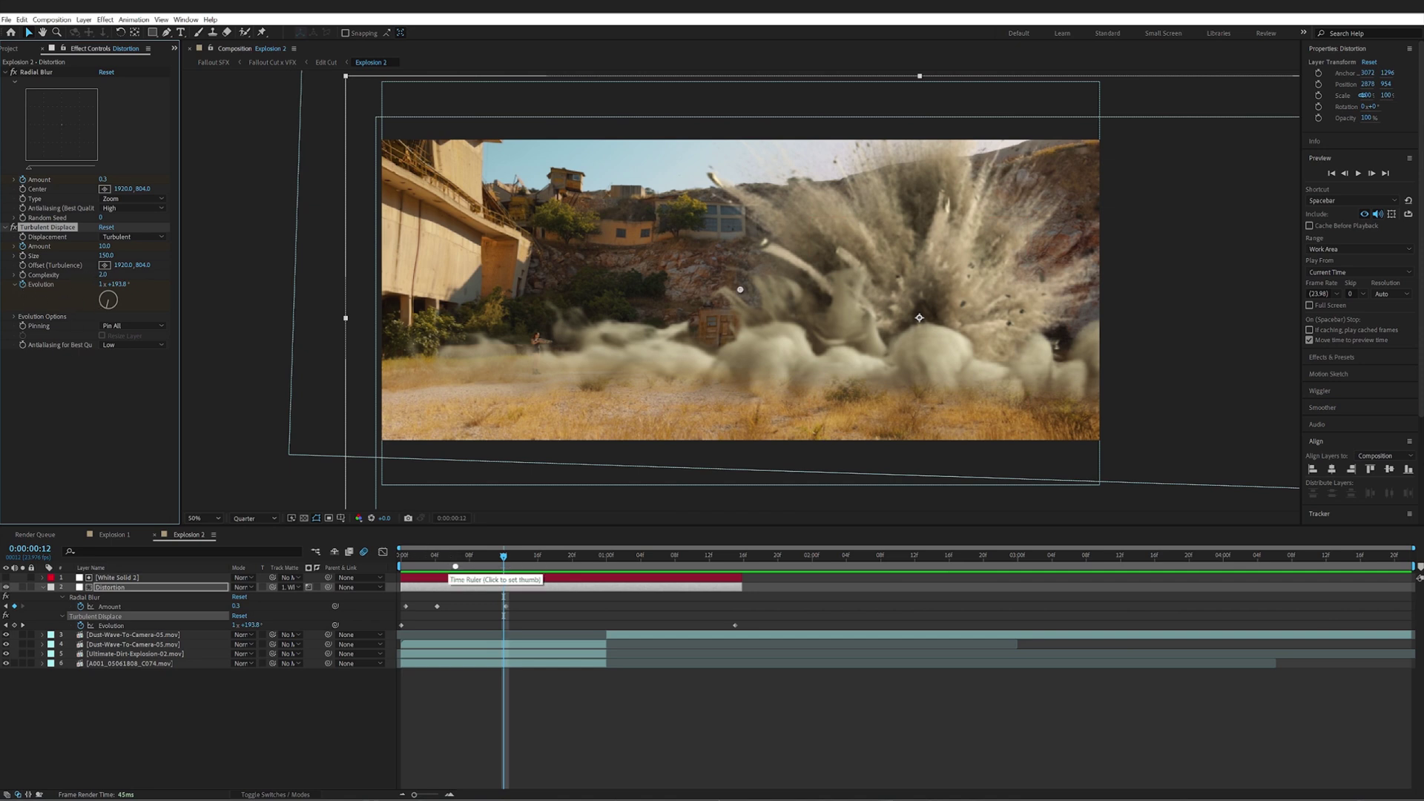
- Inspect the Turbulent Displace Evolution at 0:00:00:00 and 0:00:01:15, open its revolutions value there, and return to the first frame
{"action": "key", "text": "Home"}
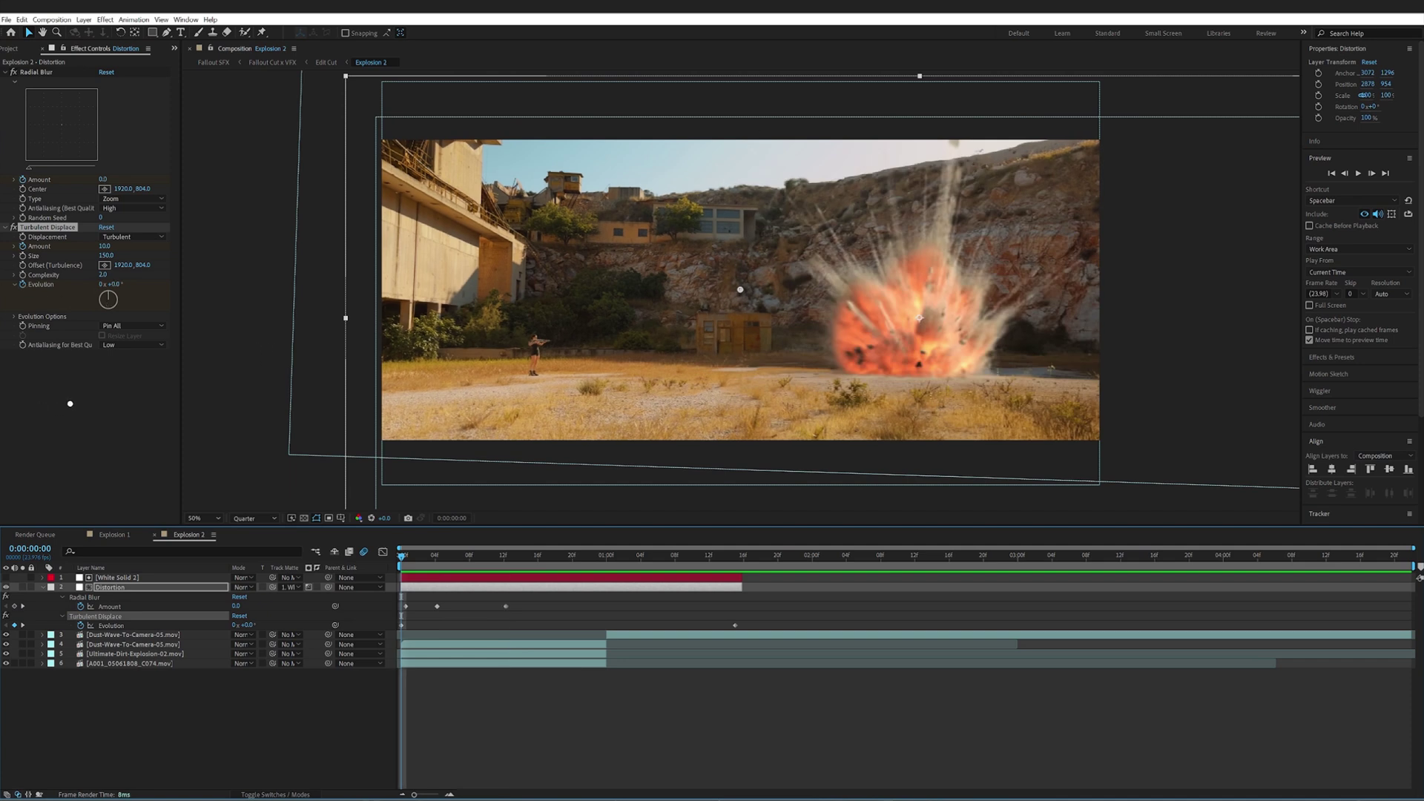
{"action": "left_click_drag", "start_coordinate": [528, 554], "coordinate": [735, 578]}
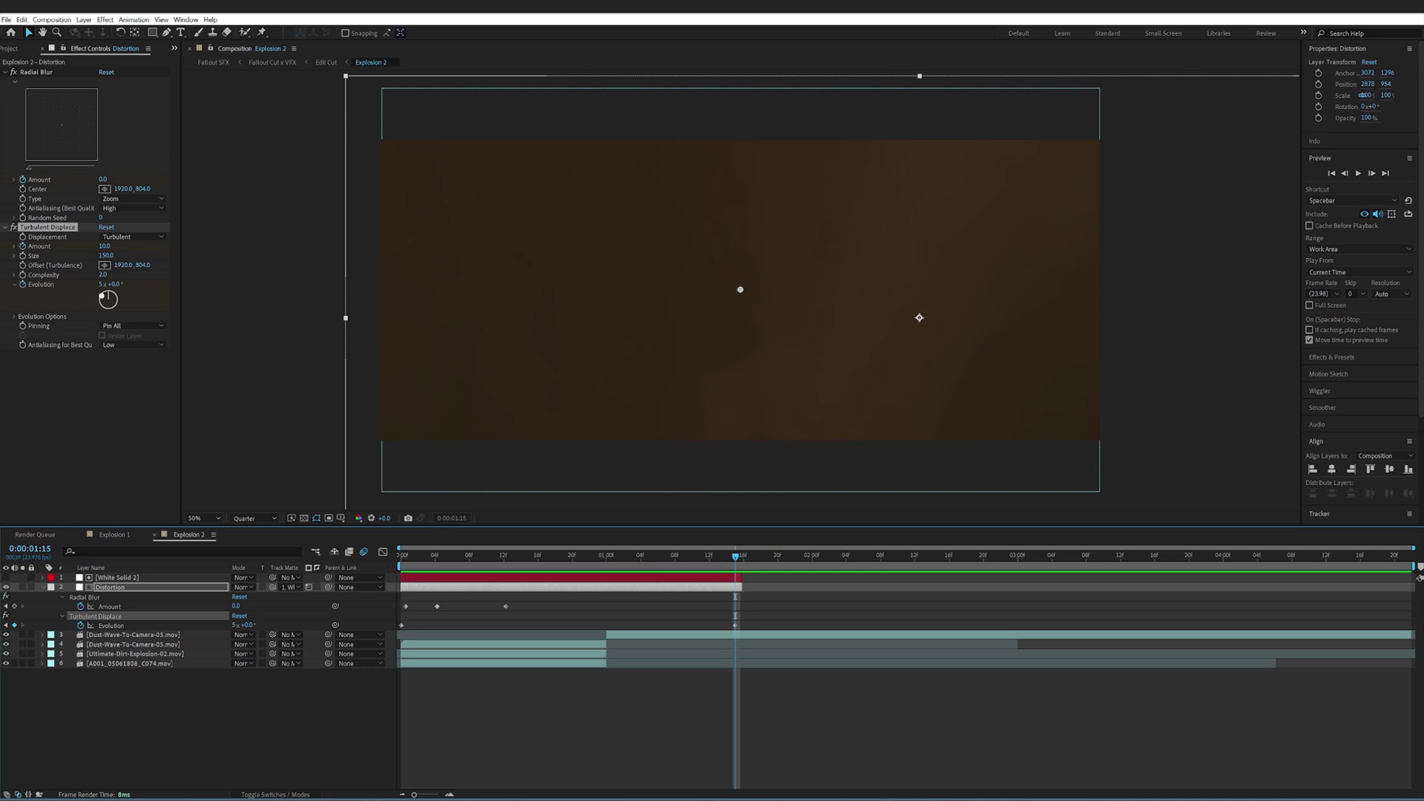
{"action": "left_click", "coordinate": [102, 284]}
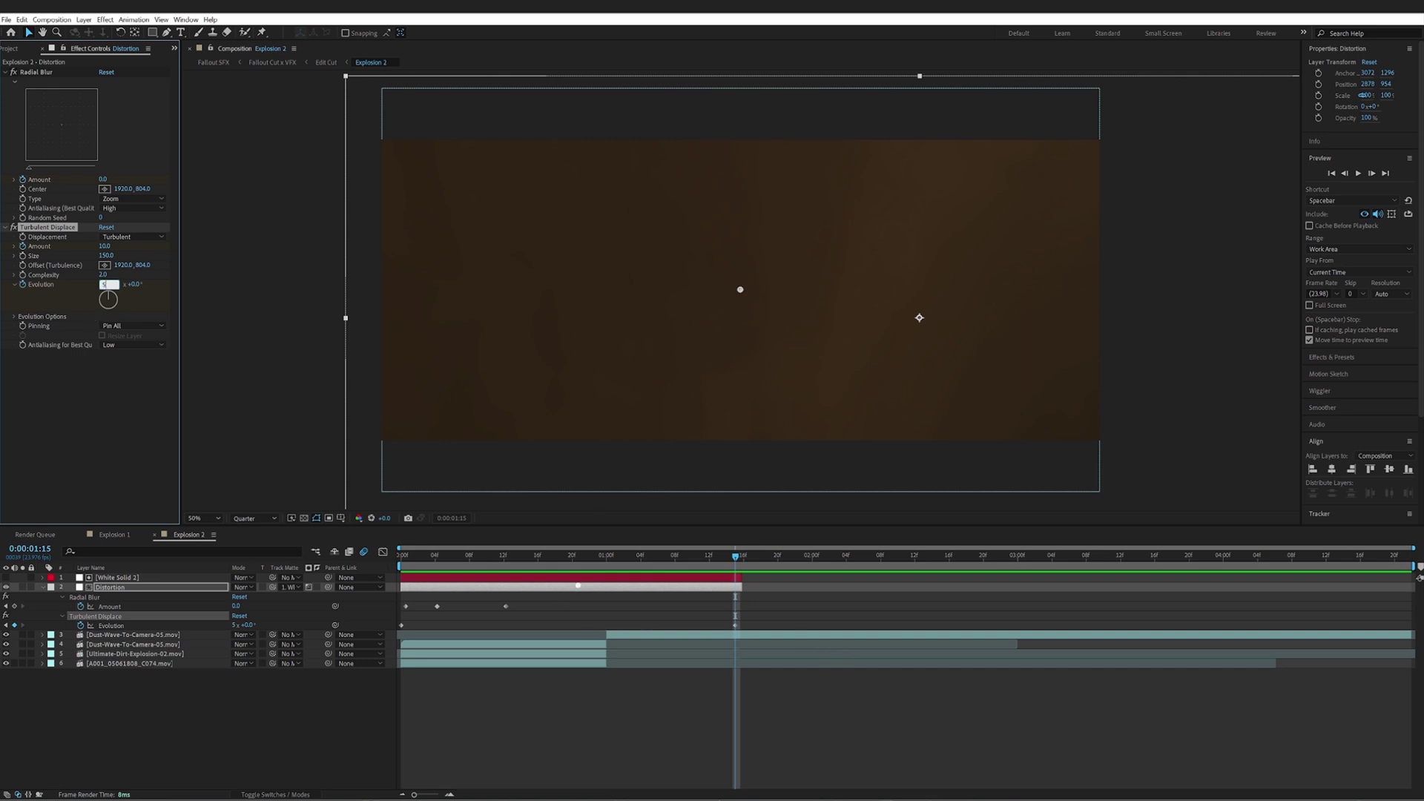
{"action": "left_click_drag", "start_coordinate": [490, 556], "coordinate": [236, 581]}
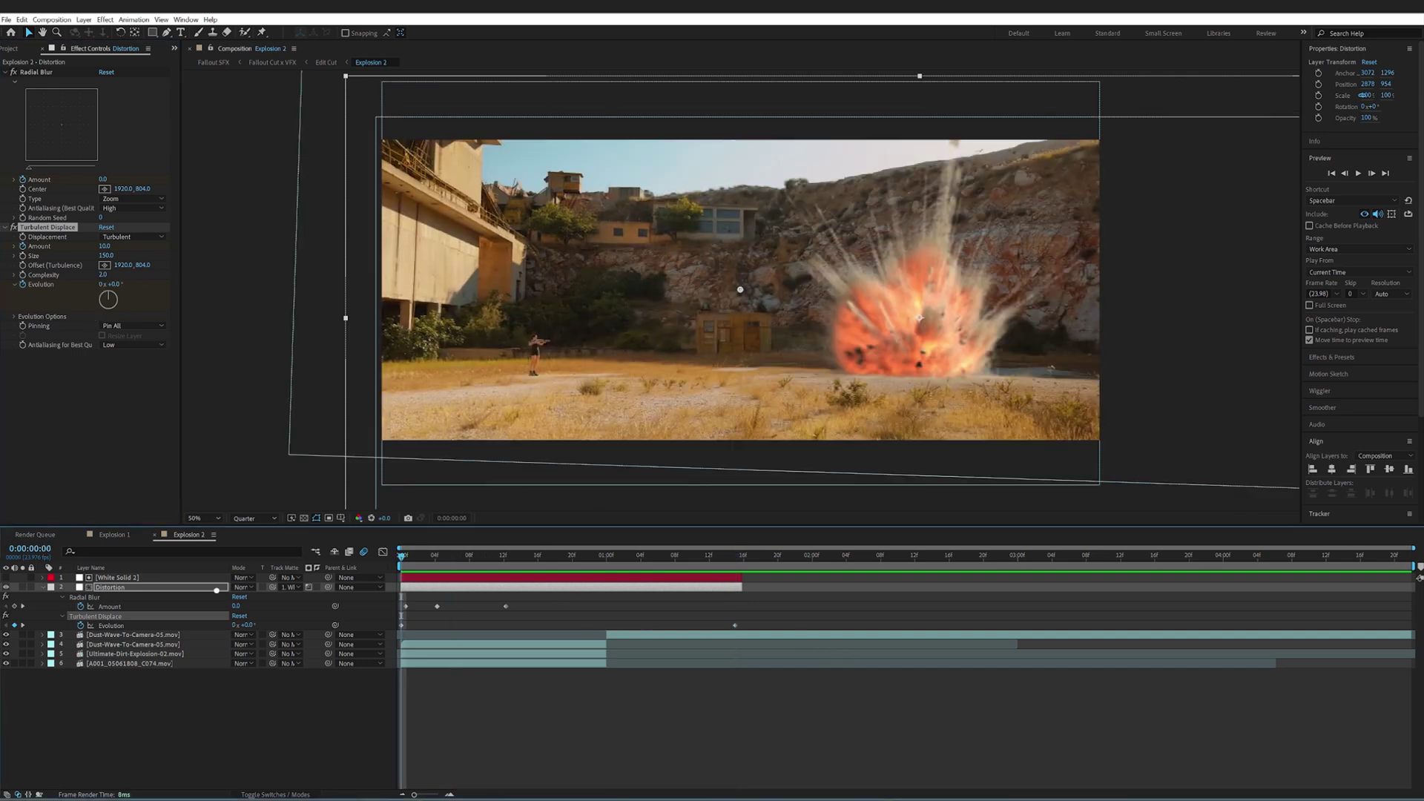